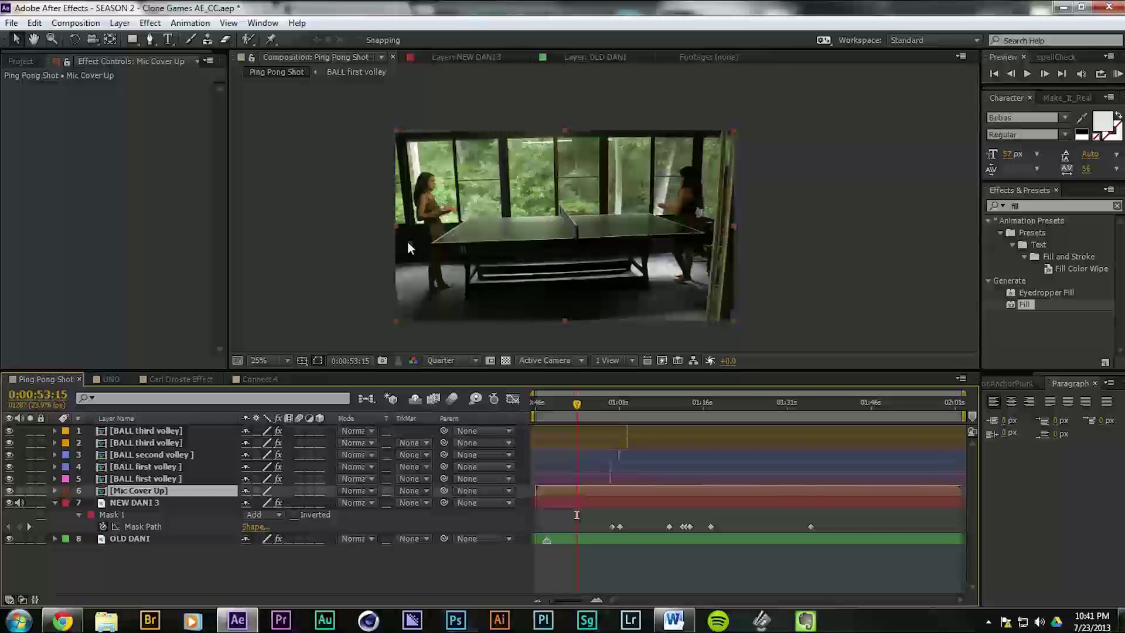
Step: Bring Chrome forward on the YouTube channel page tab
left_click(62, 620)
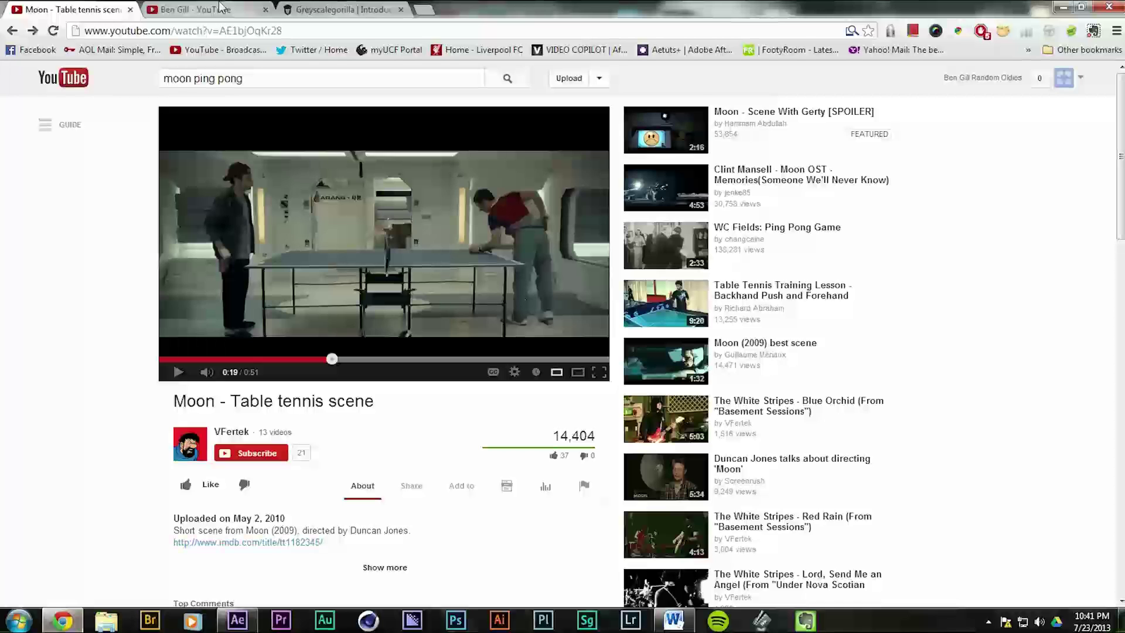
left_click(193, 9)
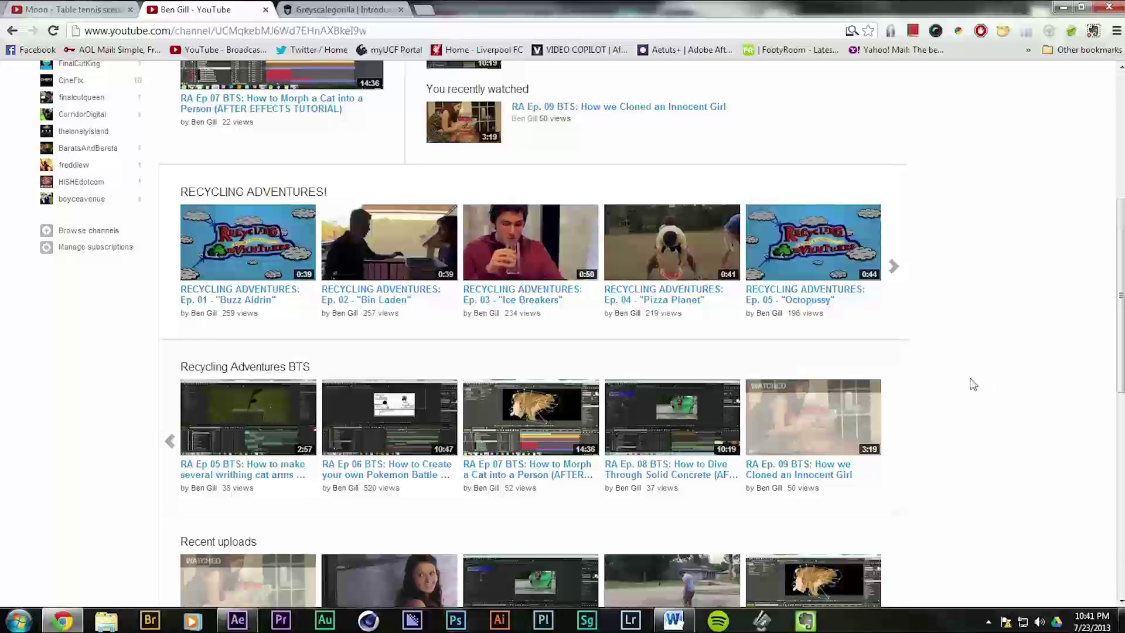
scroll(352, 252, "up", 6)
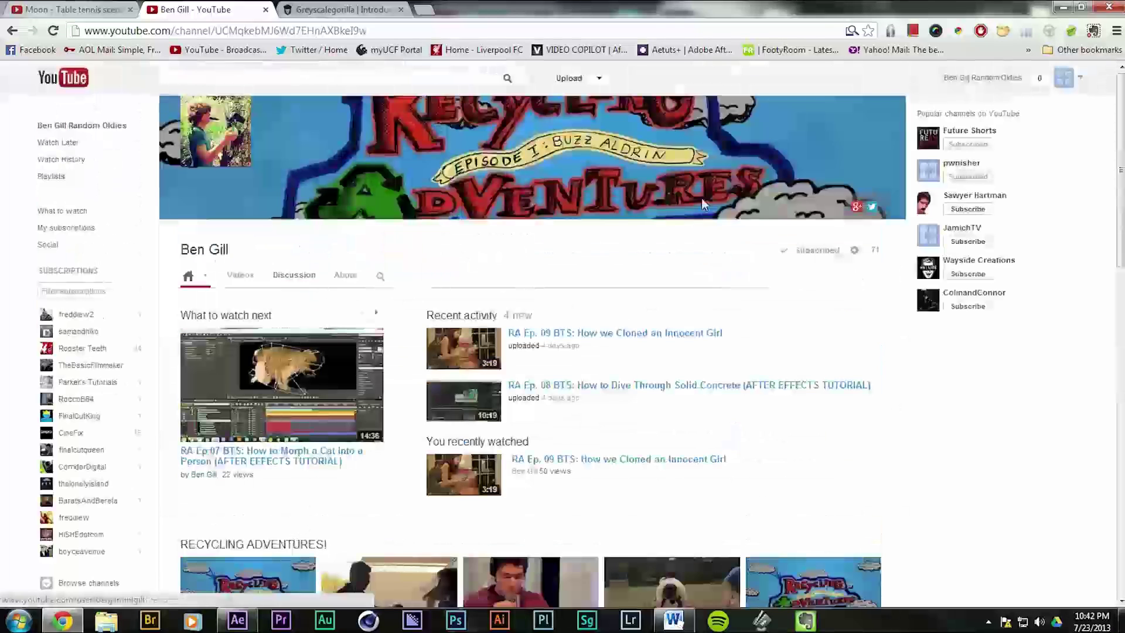
Step: Back in After Effects, flip through UNO and Carl Droste Effect, returning to Ping Pong Shot
left_click(237, 624)
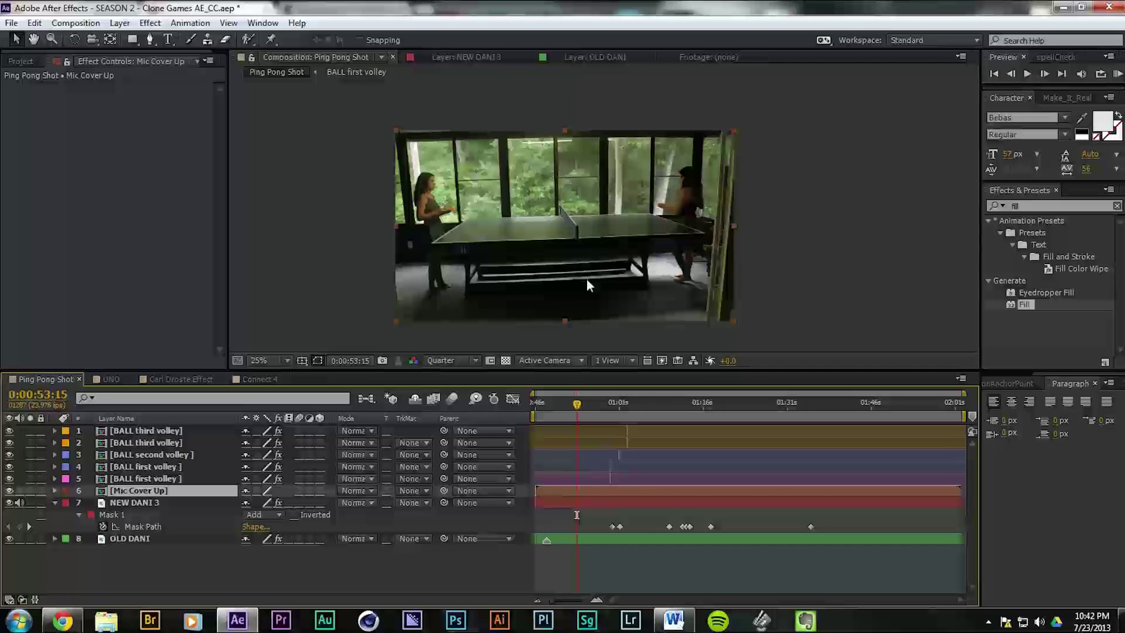
left_click(111, 379)
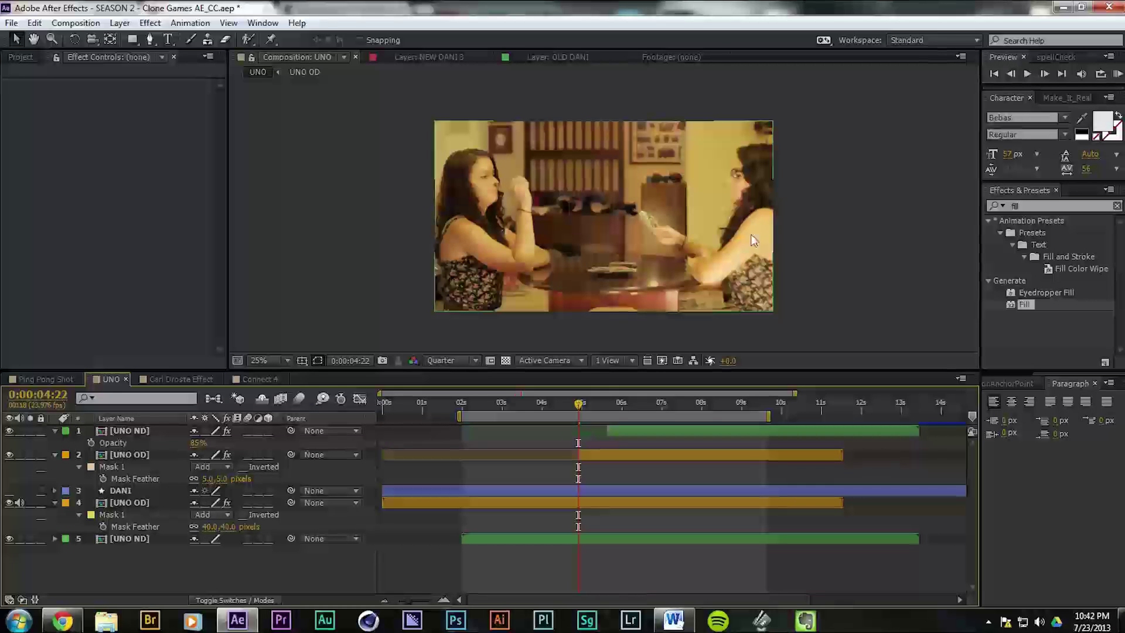
left_click(179, 379)
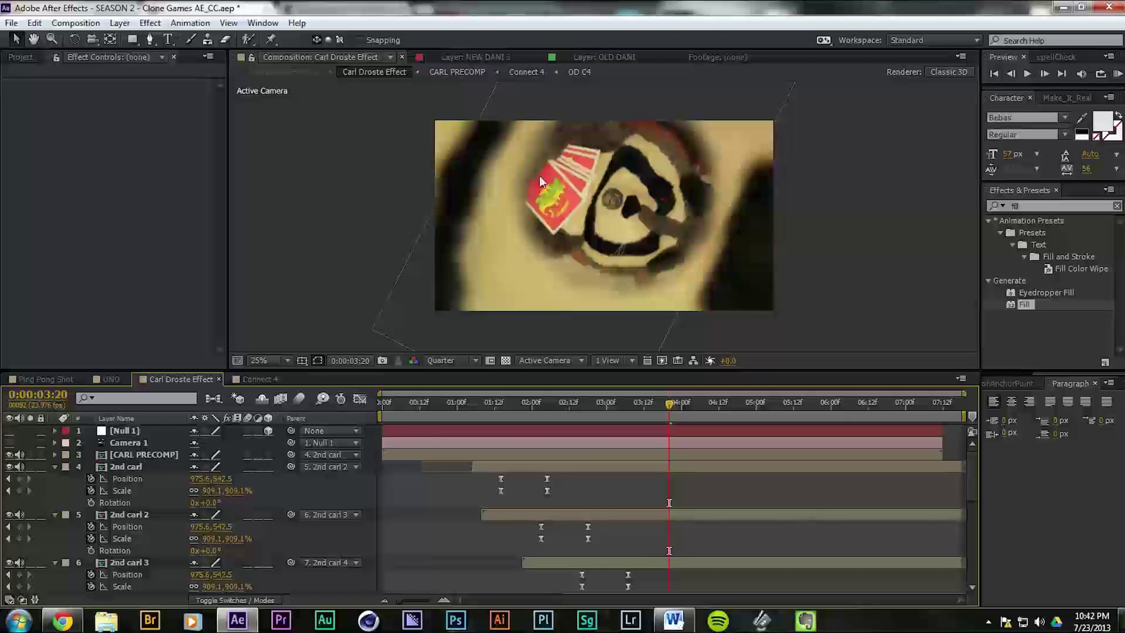
left_click(41, 378)
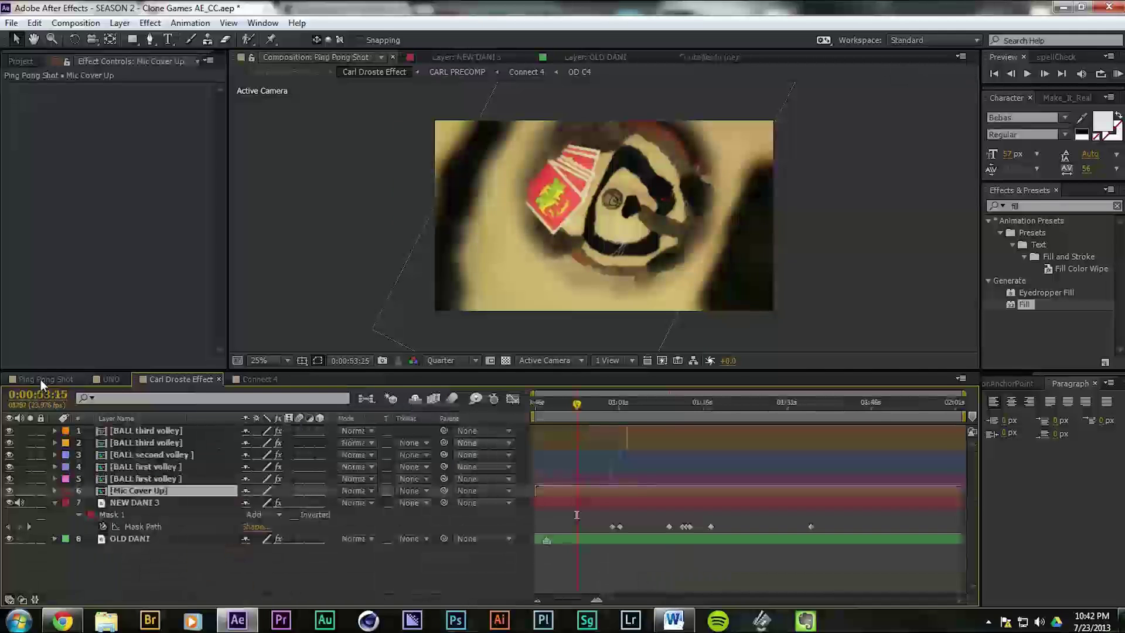
Step: Play the Moon table tennis scene video in Chrome, then pause it
left_click(79, 628)
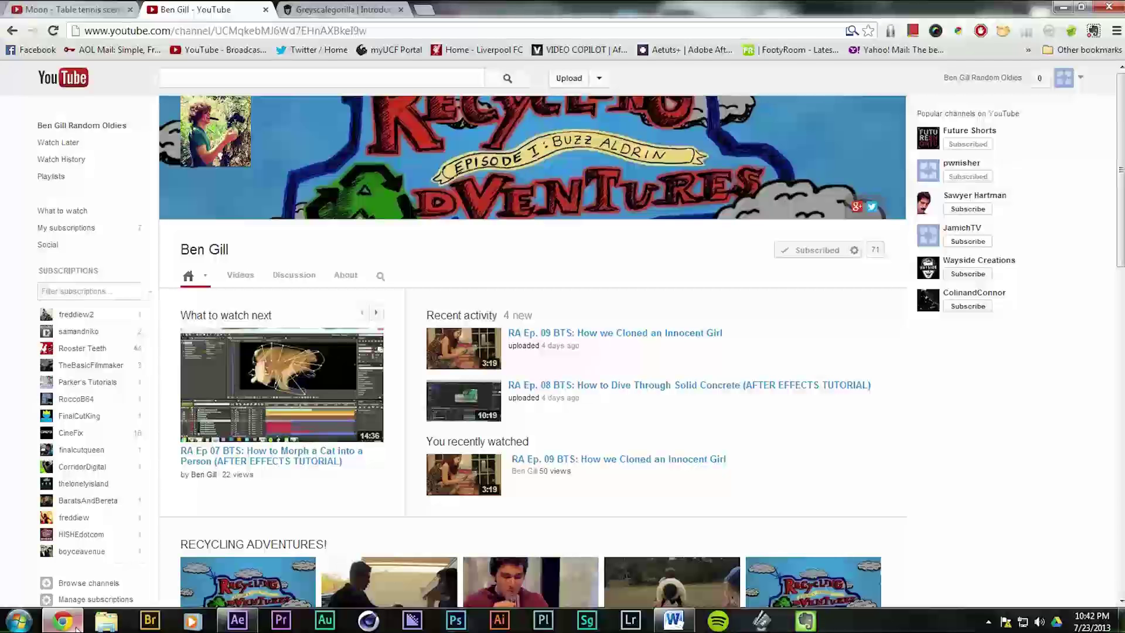
left_click(73, 9)
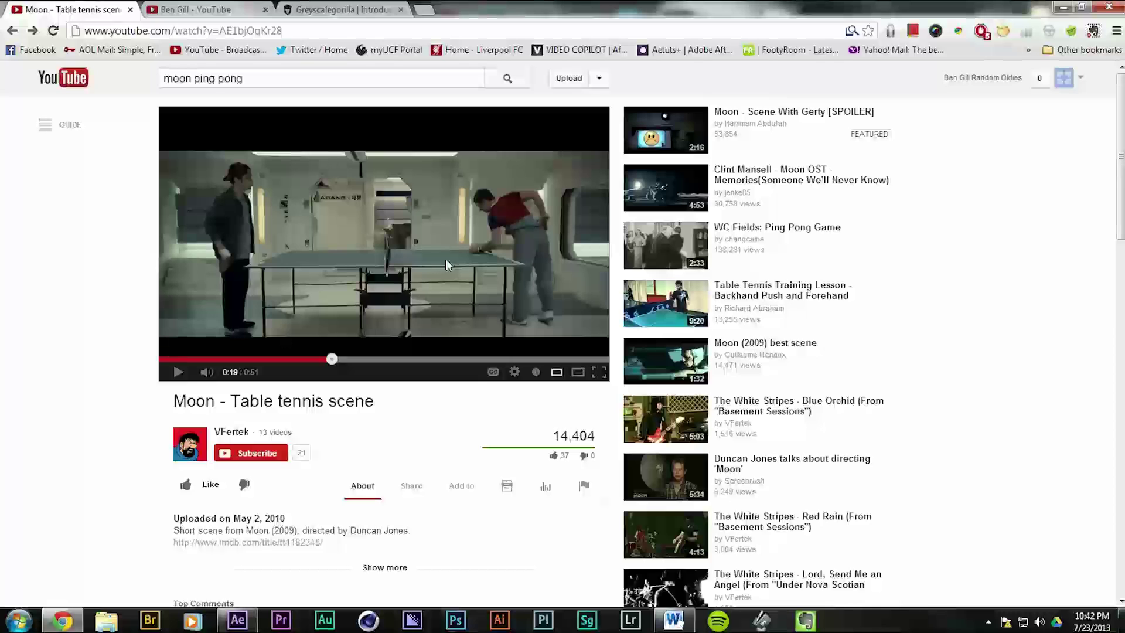
left_click(178, 372)
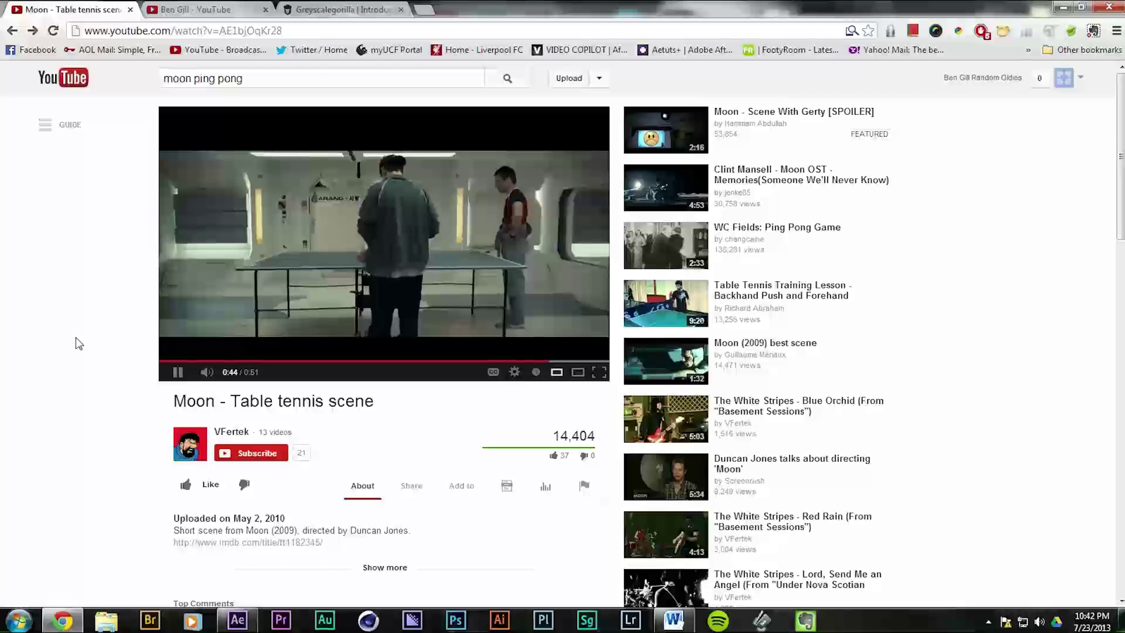
key("space")
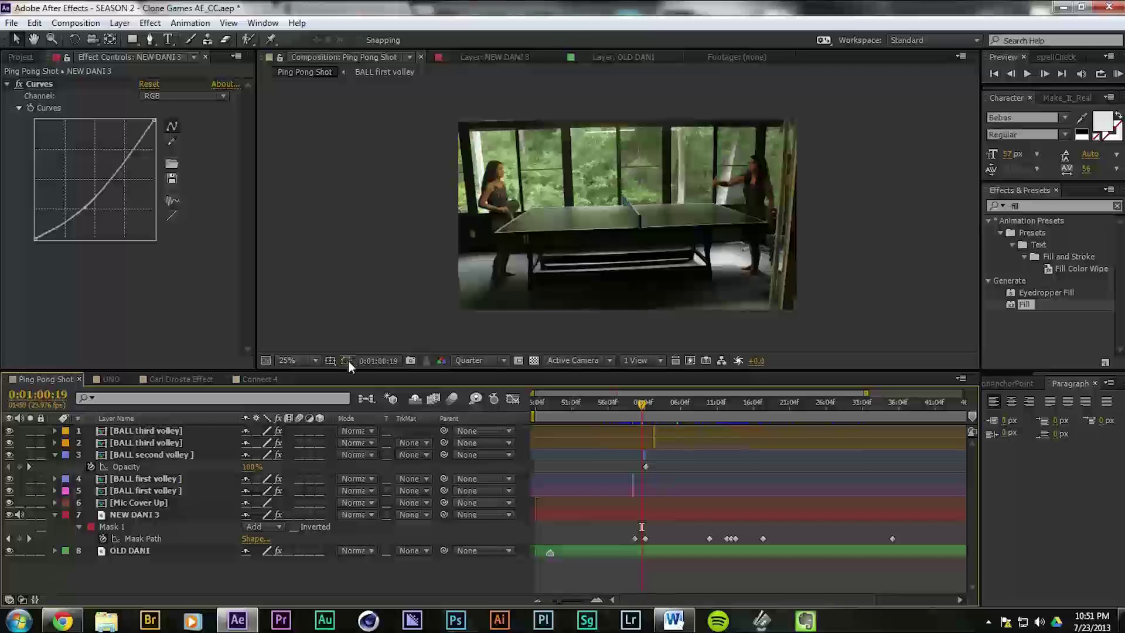
Step: Show NEW DANI 3's mask outline, then open that layer in its own viewer
left_click(136, 513)
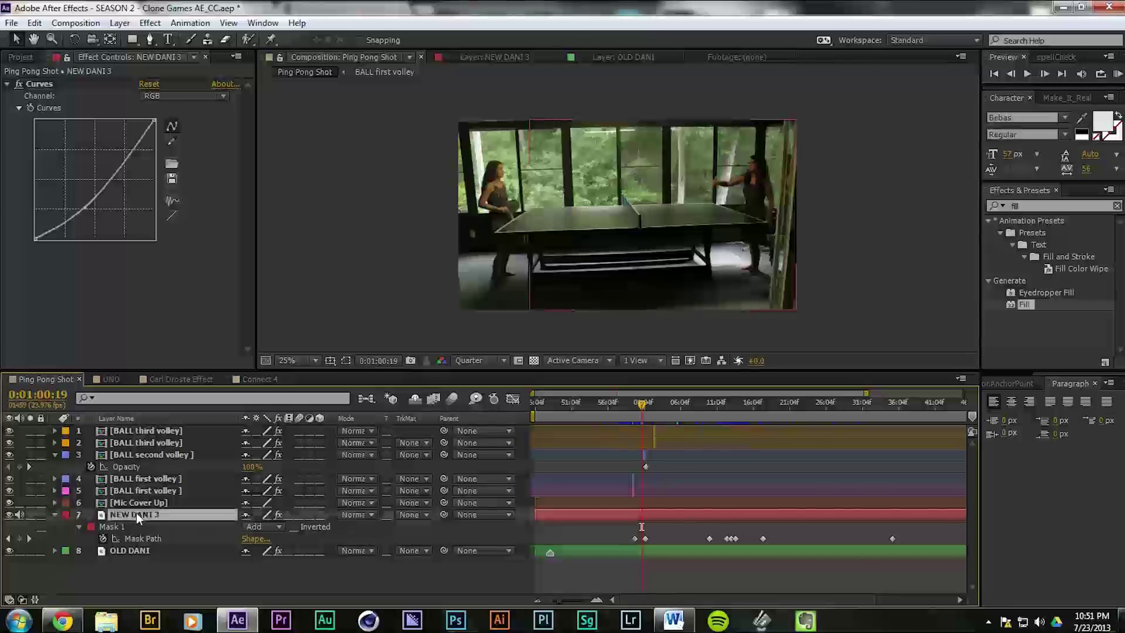
left_click(347, 362)
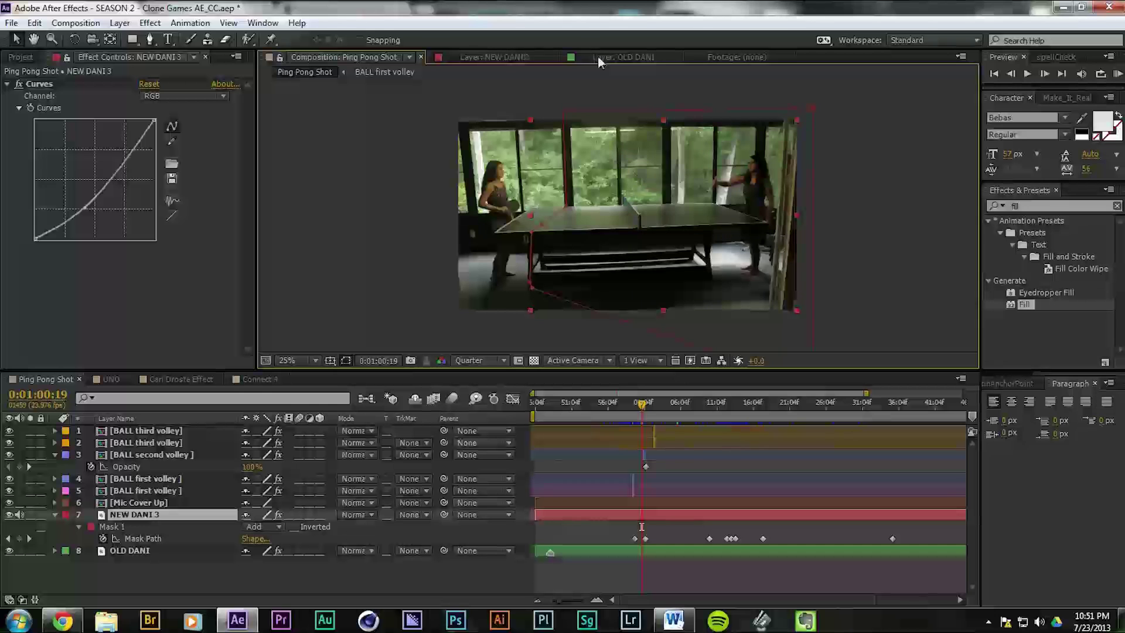
left_click(501, 58)
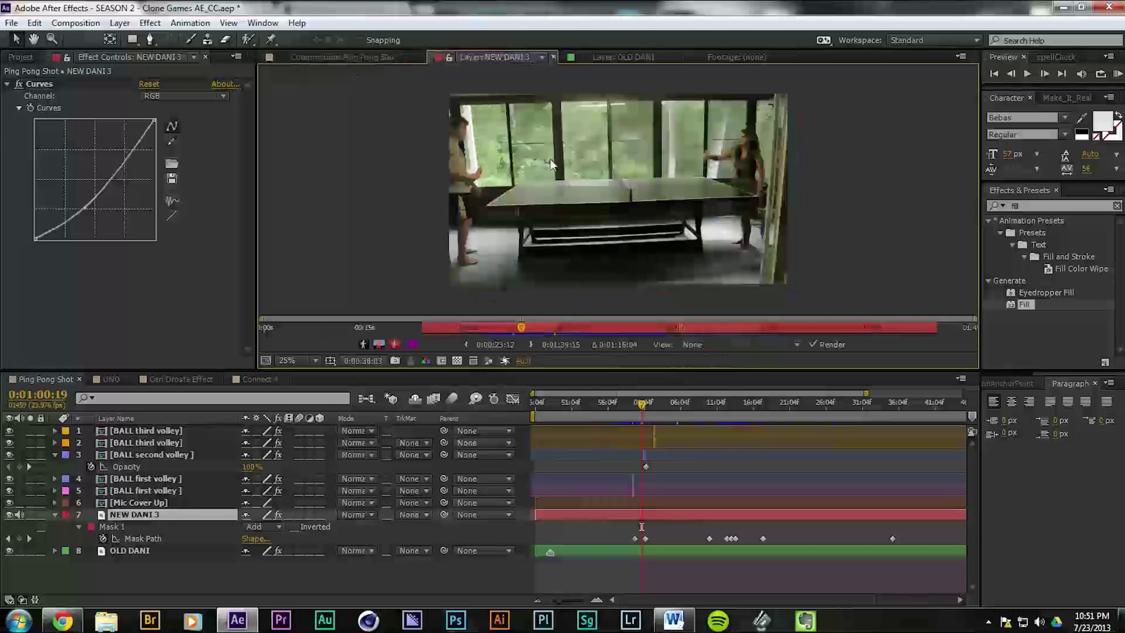
Step: Dock OLD DANI's layer view beside NEW DANI 3; scrub them to 0:00:32:15 and 0:00:50:20
left_click(586, 57)
left_click_drag(582, 58, 973, 186)
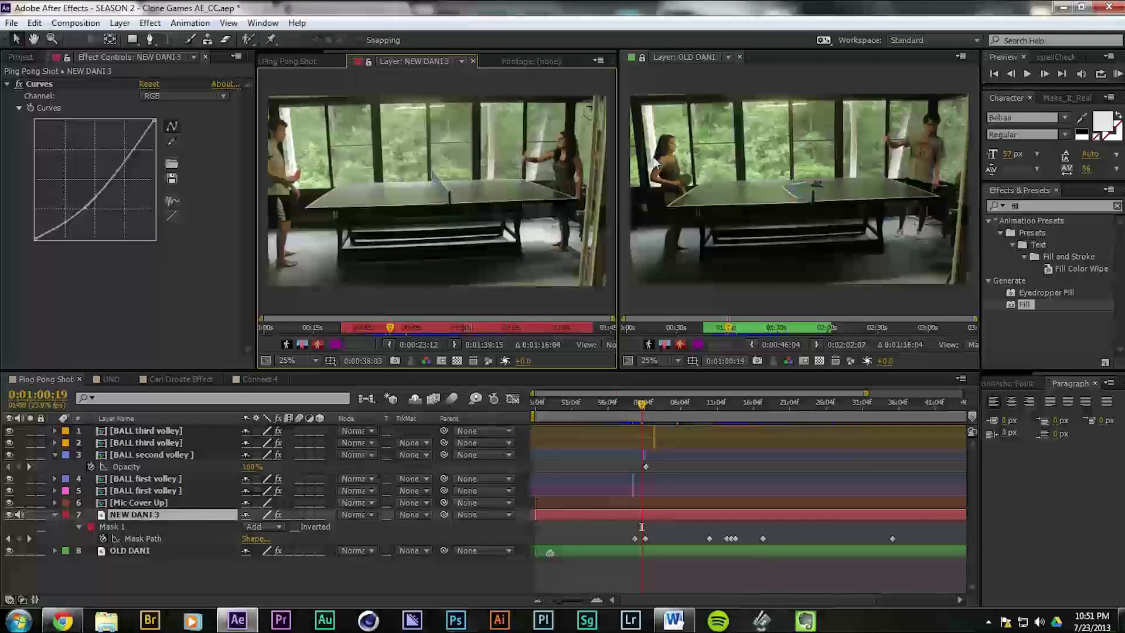
left_click_drag(391, 326, 370, 329)
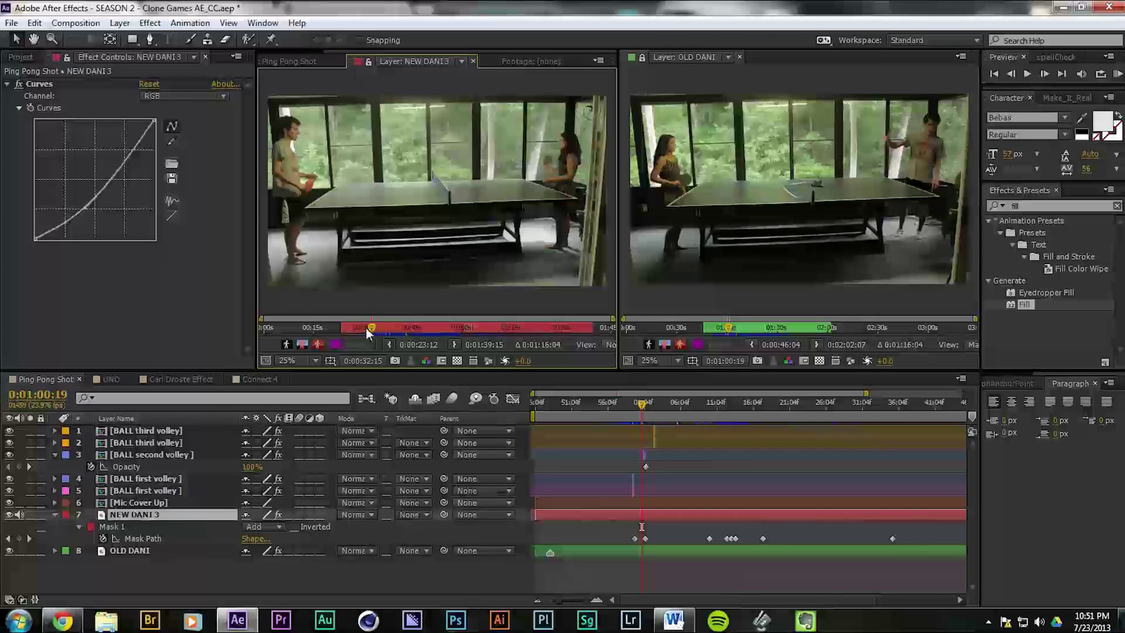
left_click_drag(368, 332, 569, 328)
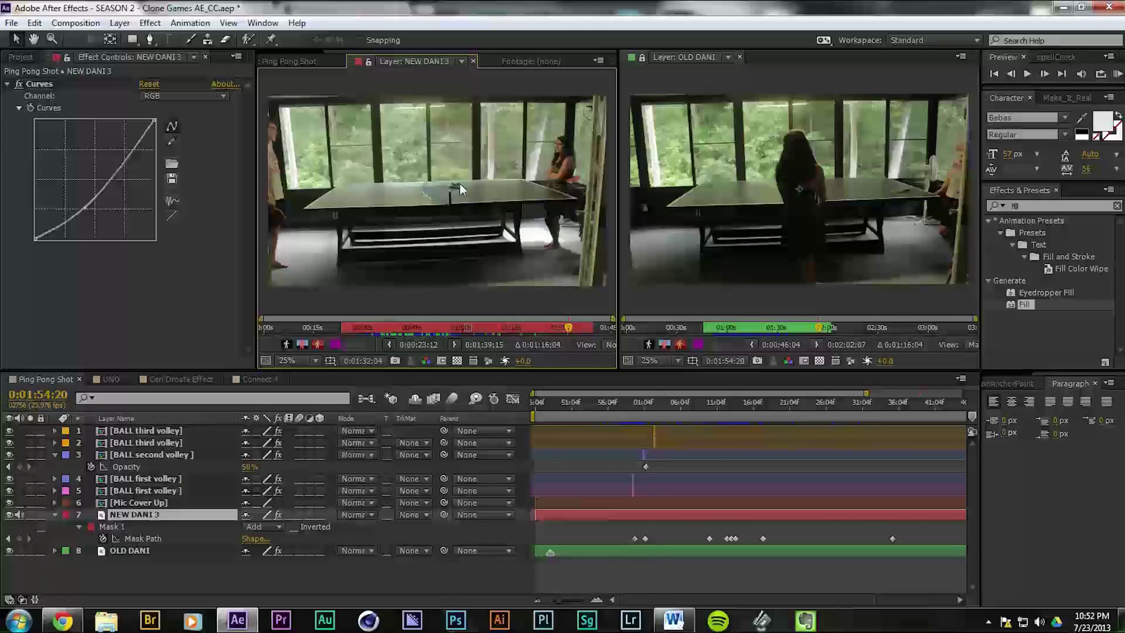
left_click_drag(719, 330, 711, 329)
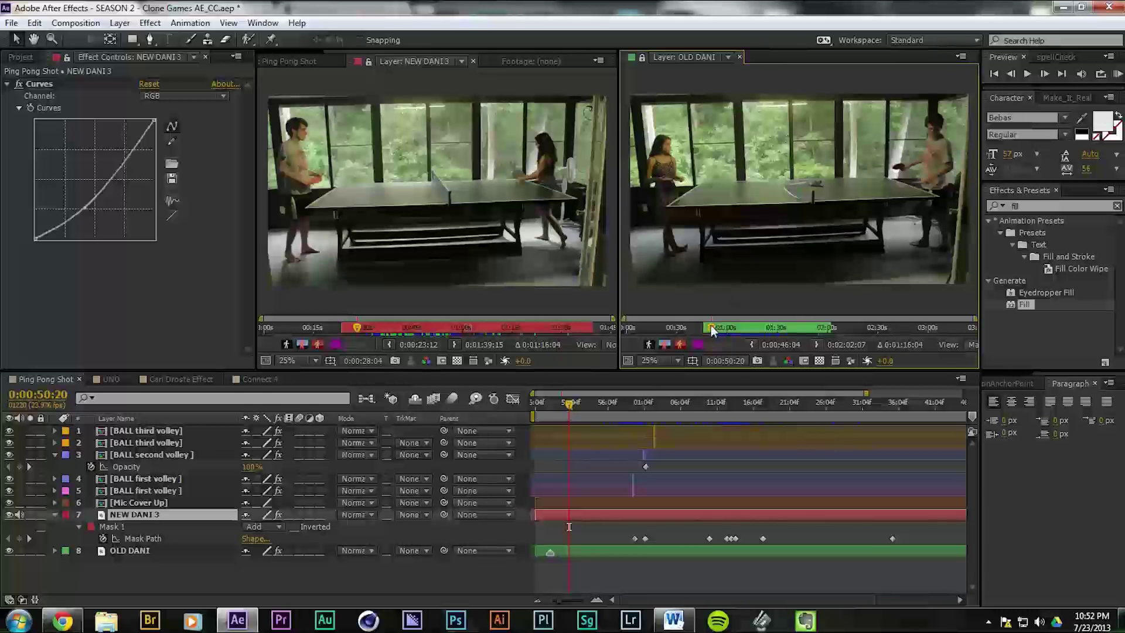
left_click_drag(712, 330, 717, 330)
Step: Play OLD DANI and scrub it to 0:01:03:08, then close its layer view
key("space")
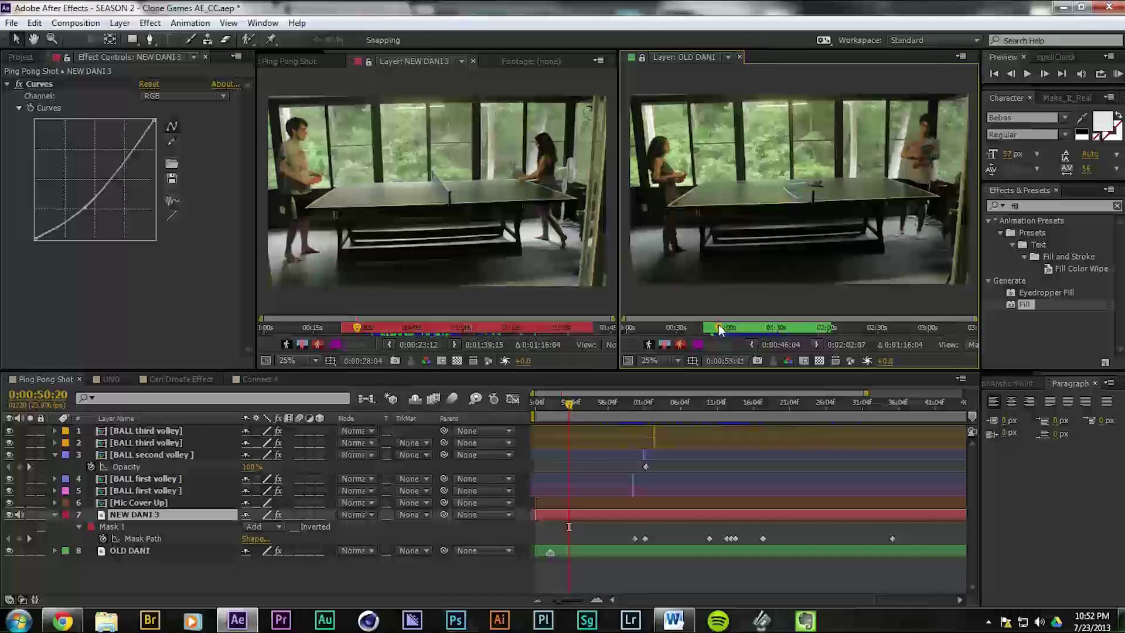
left_click_drag(722, 325, 778, 324)
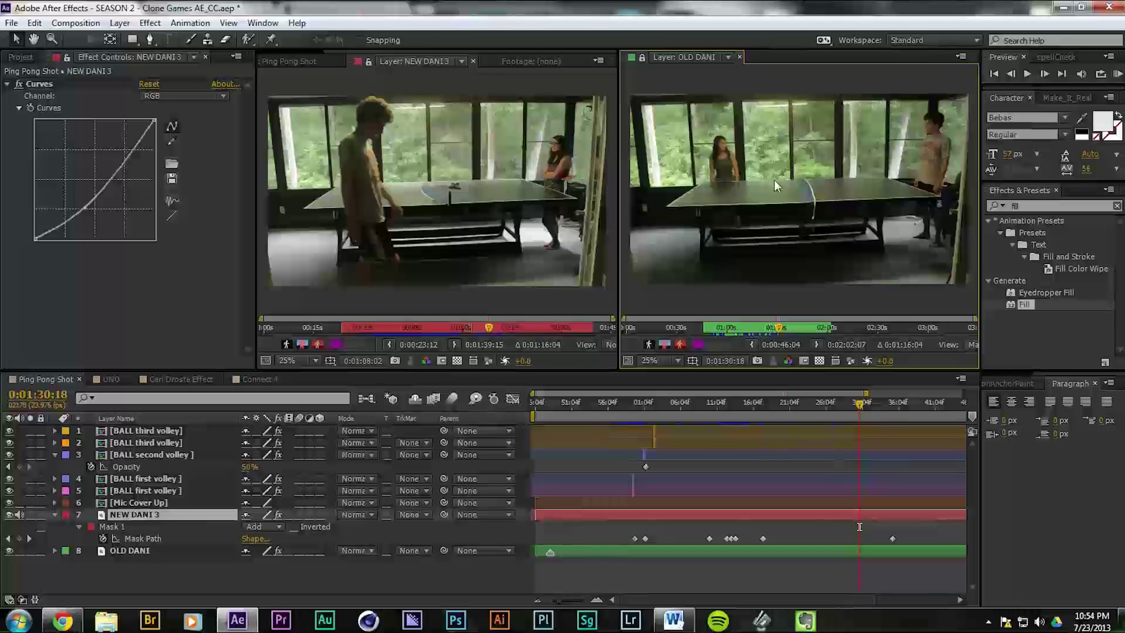
left_click(741, 56)
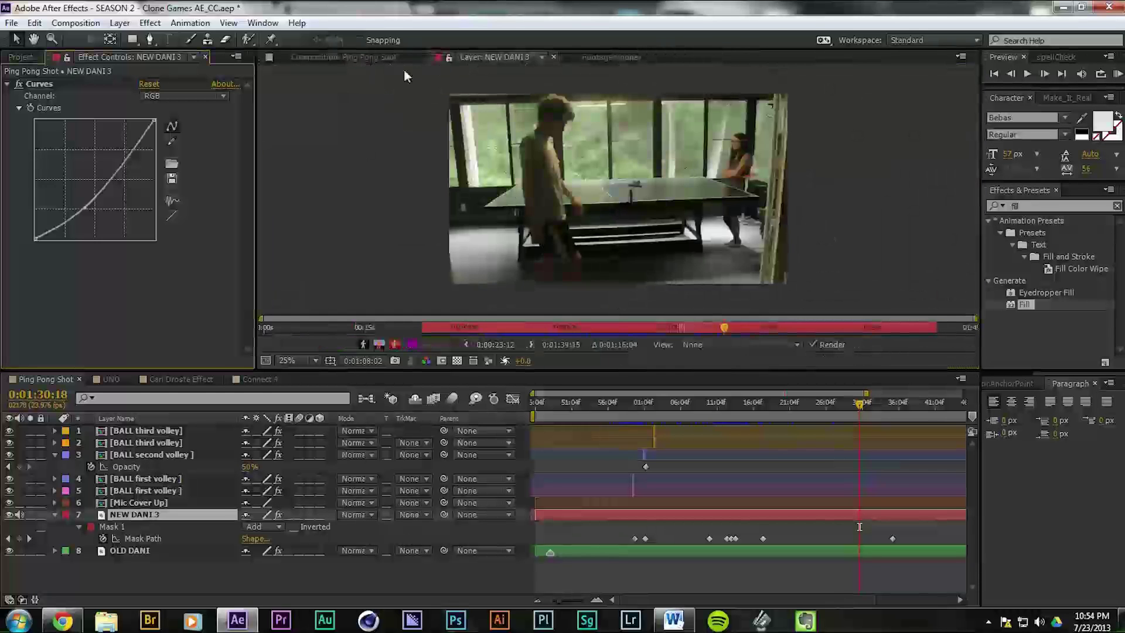
Step: Return to Ping Pong Shot and toggle NEW DANI 3's Curves darkening off and on to compare
left_click(361, 56)
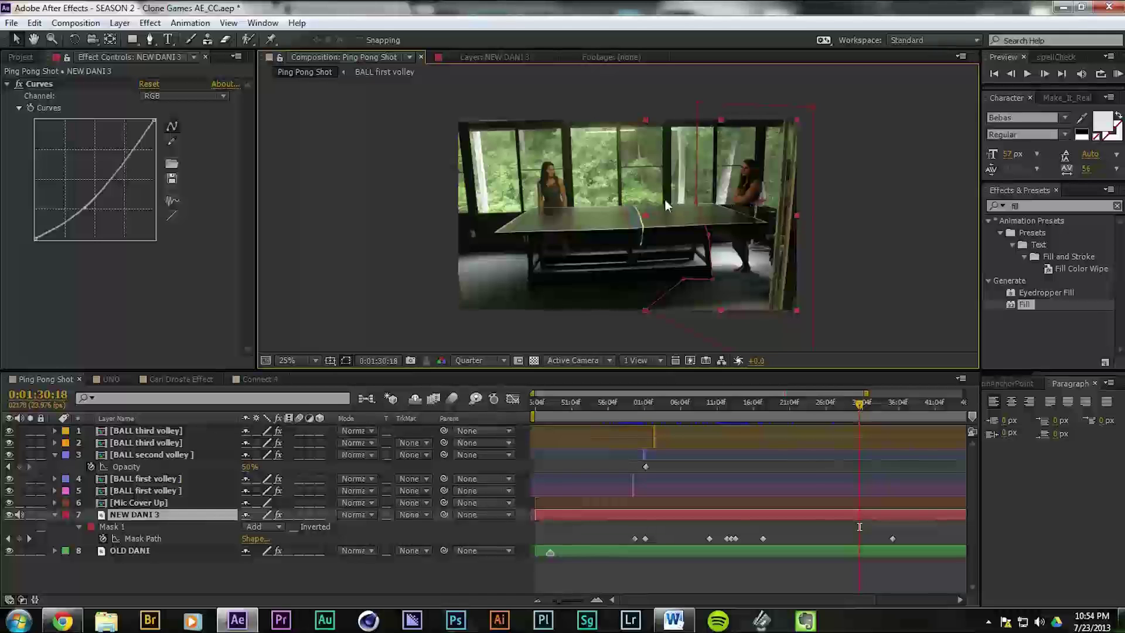
left_click(19, 85)
left_click(20, 85)
left_click(20, 85)
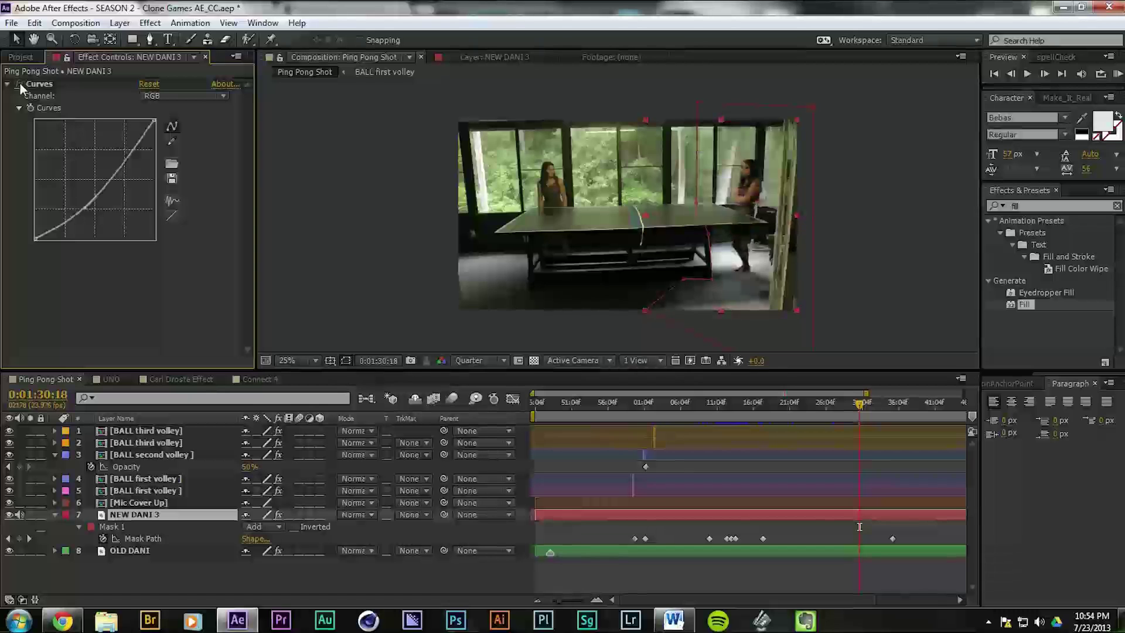
left_click(19, 85)
left_click(19, 84)
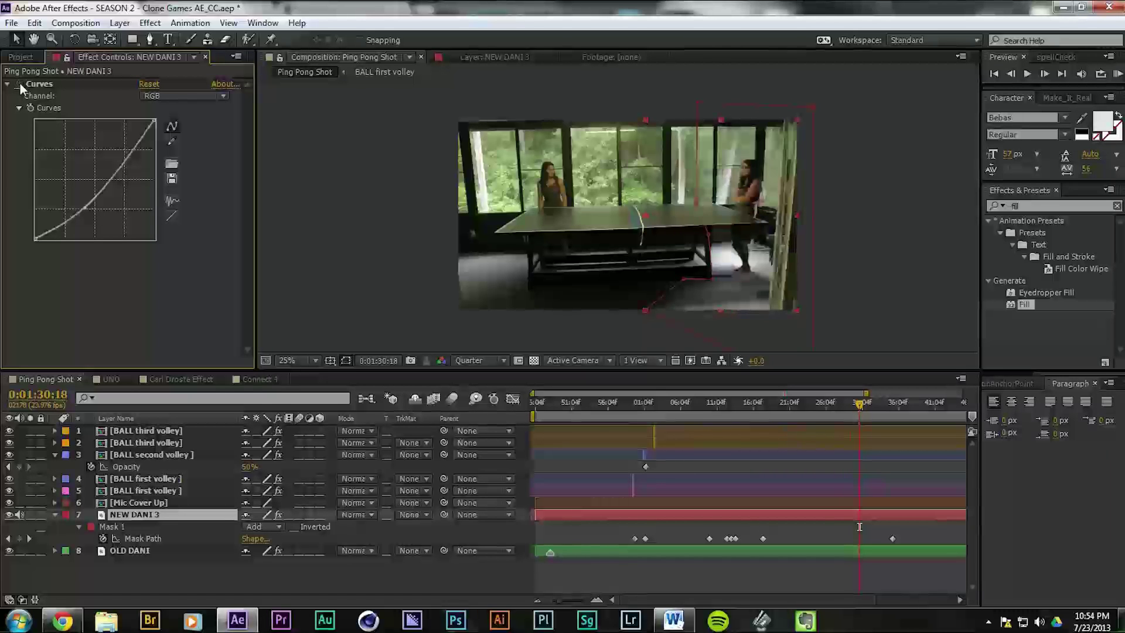
left_click(19, 85)
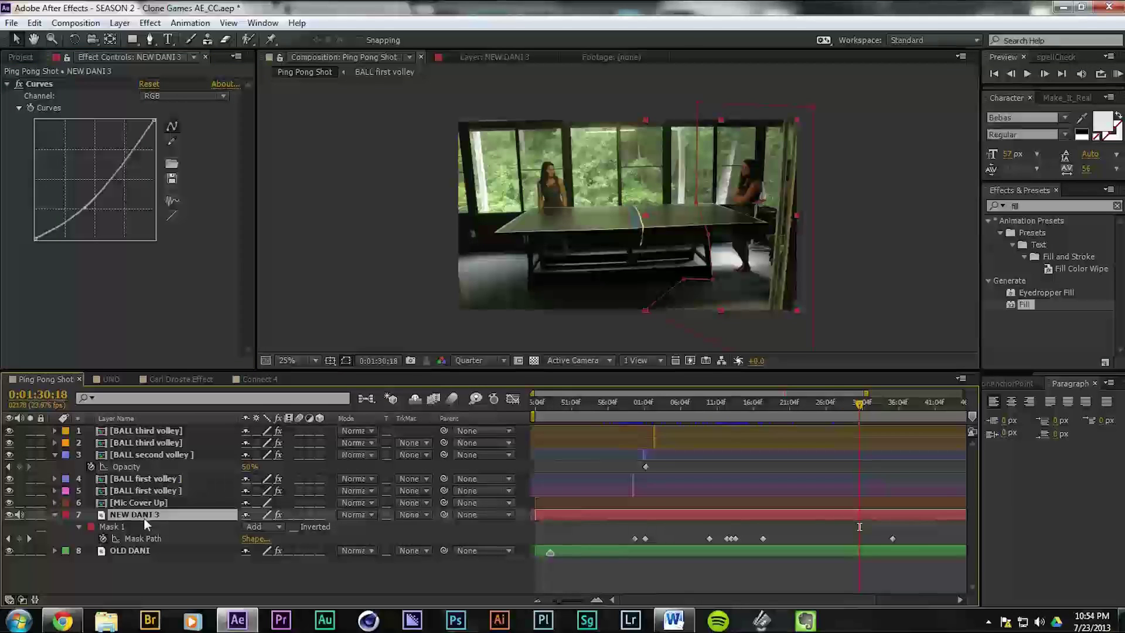
Step: Reveal NEW DANI 3's Mask Feather and briefly toggle OLD DANI's effects to compare edges
key("f")
left_click(280, 551)
left_click(280, 551)
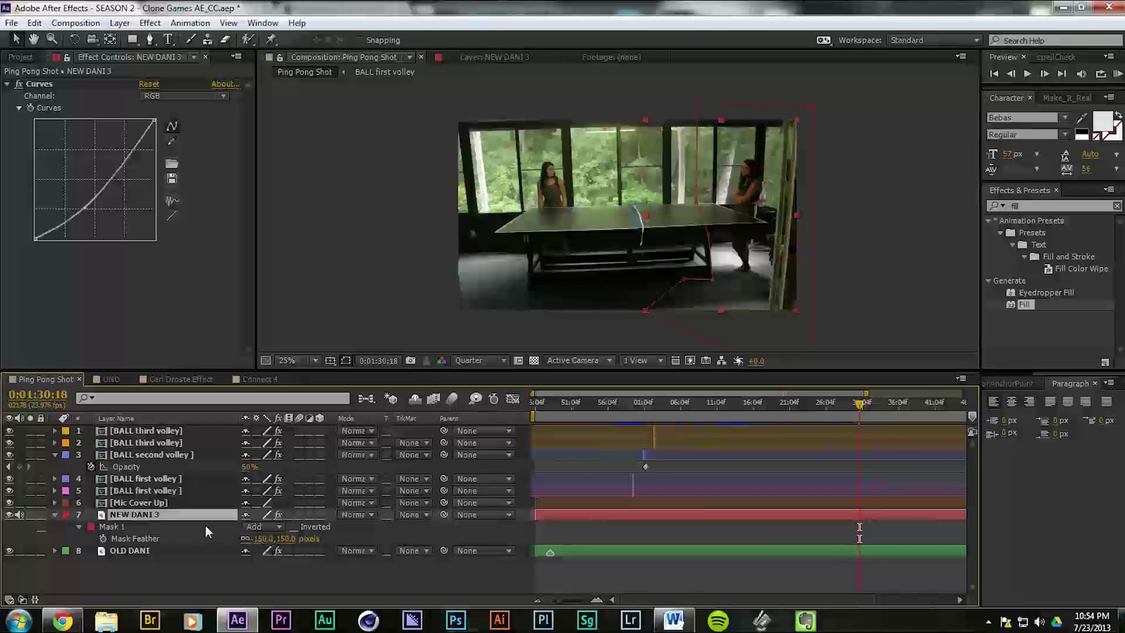
key("f")
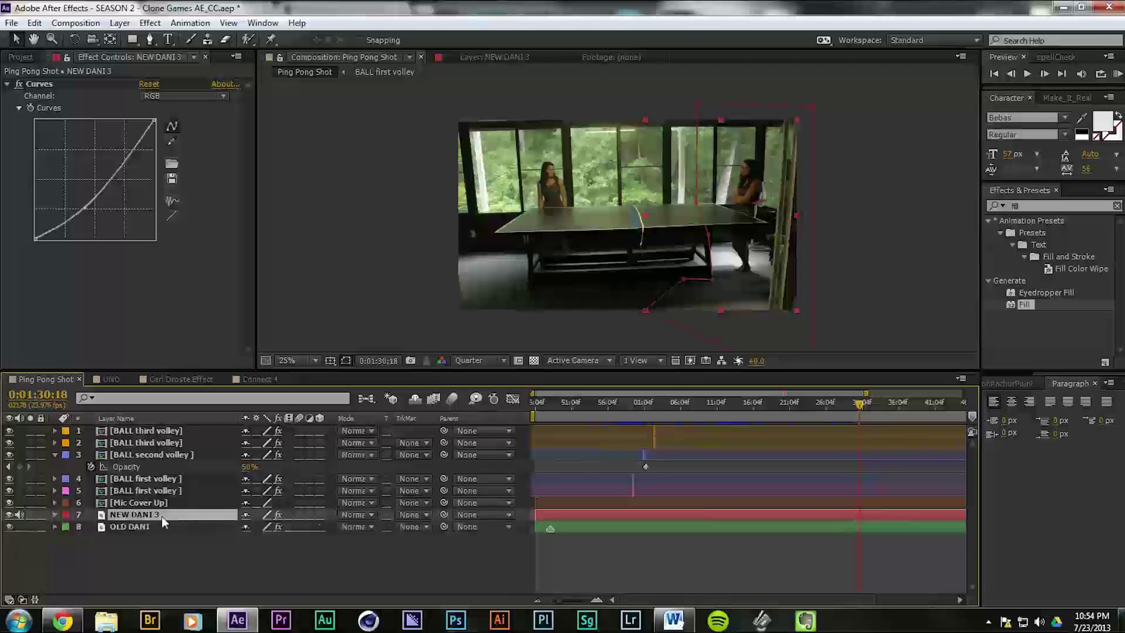
key("f")
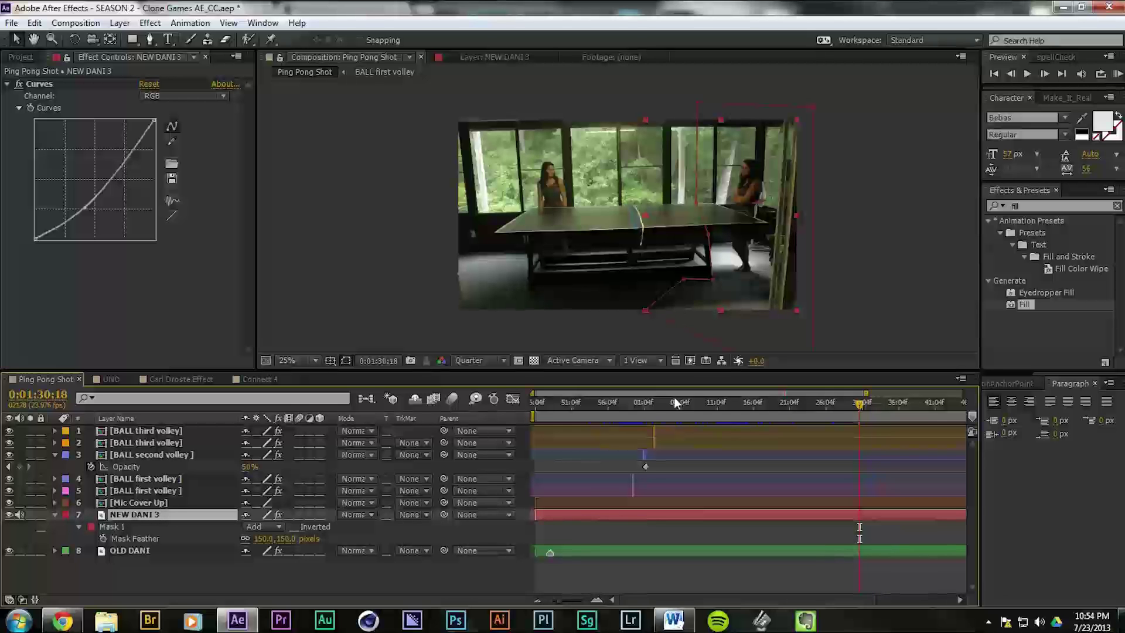
Step: Check the blend at 0:01:00:01 and 0:01:15:13, then show Mask Path keyframes at 0:00:55:11
left_click_drag(649, 403, 636, 404)
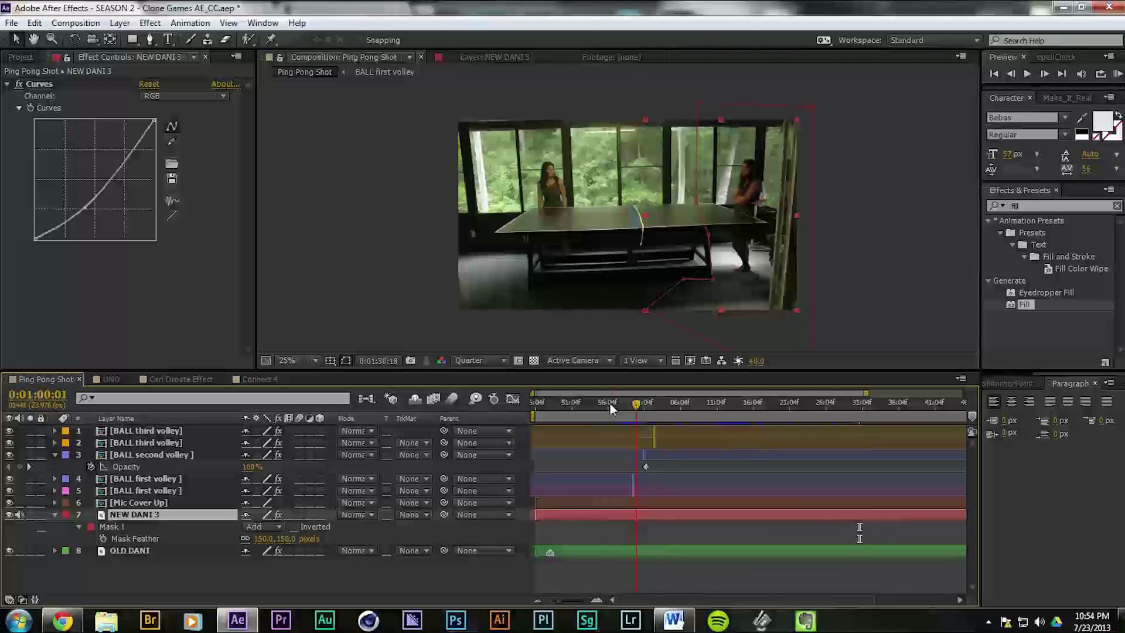
key("k")
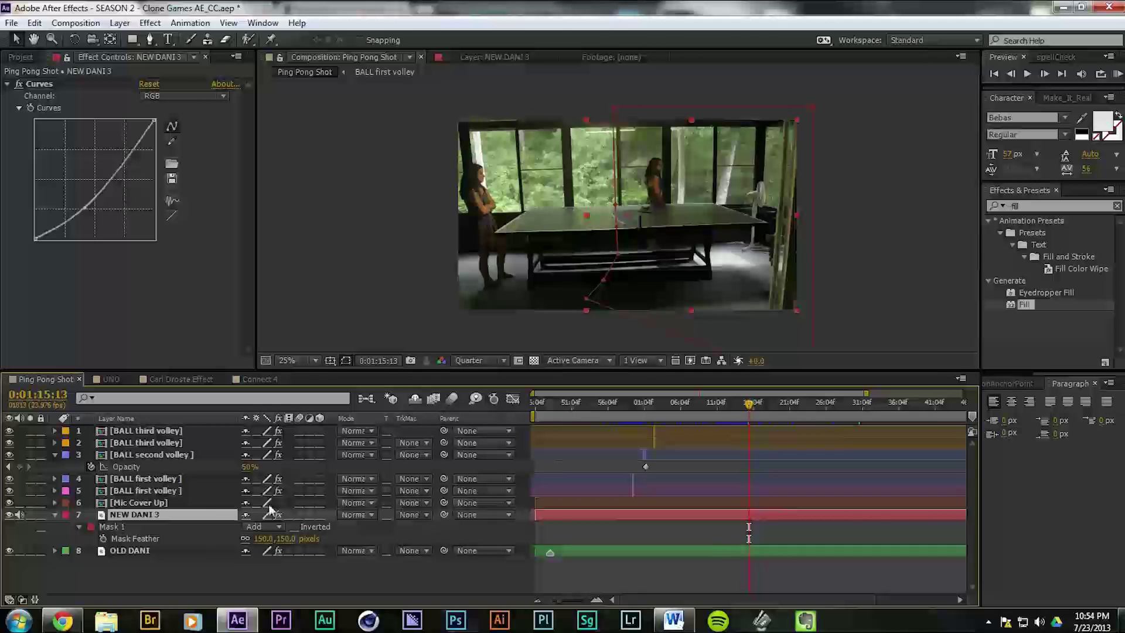
left_click(613, 404)
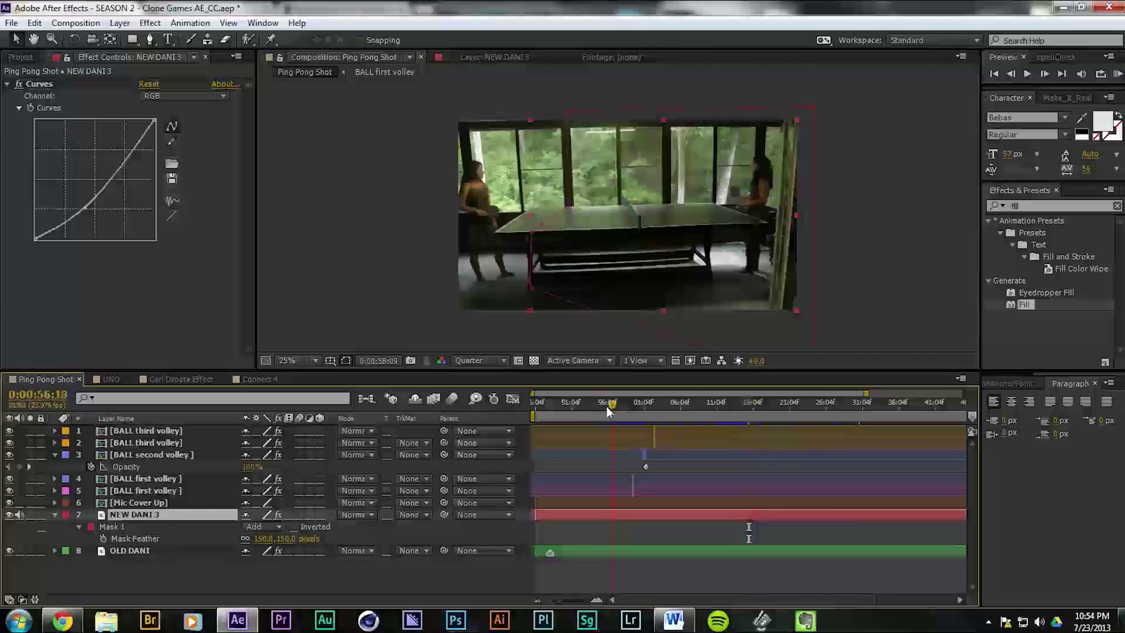
left_click_drag(609, 412, 603, 410)
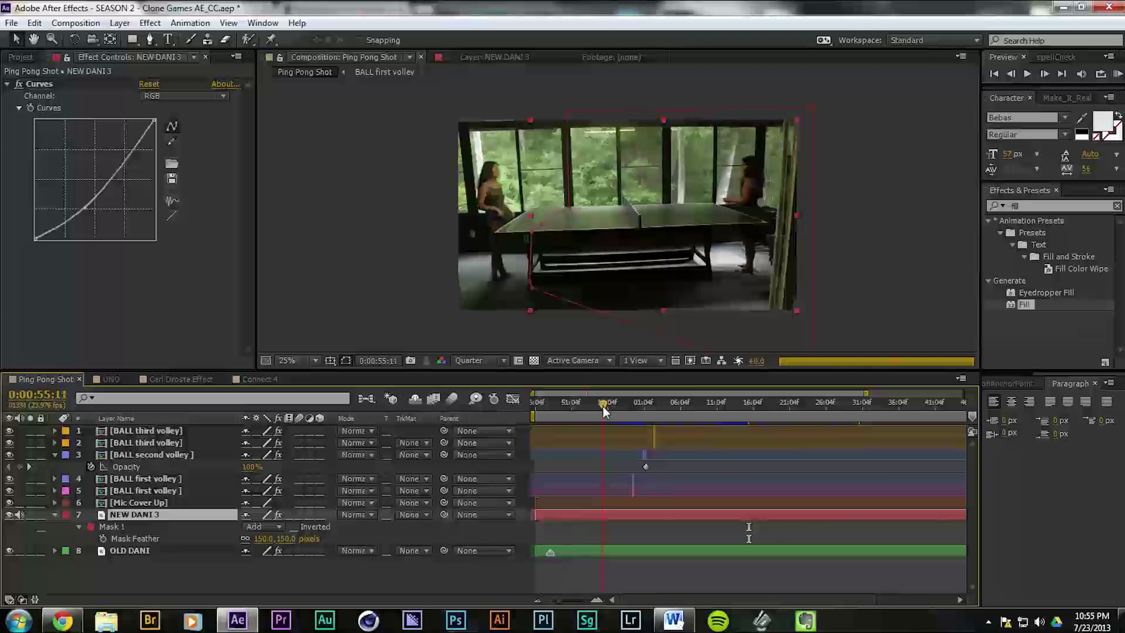
key("m")
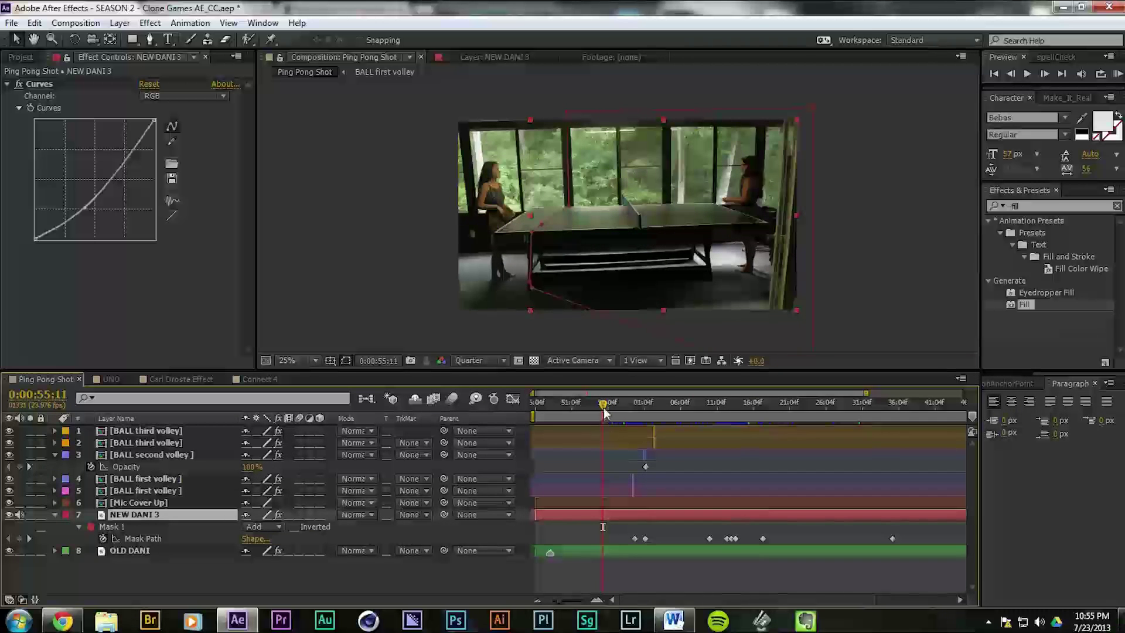
left_click(613, 404)
Step: Scrub the rally from about 0:00:57 past 0:01:01:05 to 0:01:14, checking the clone mask
left_click_drag(630, 406, 644, 407)
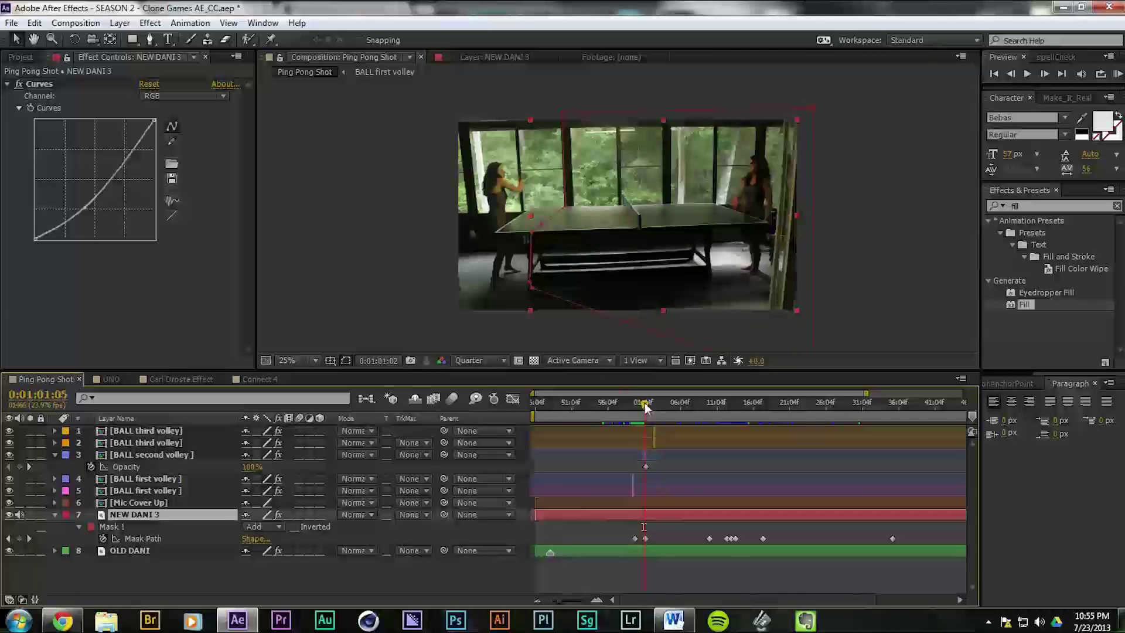
left_click_drag(644, 403, 720, 409)
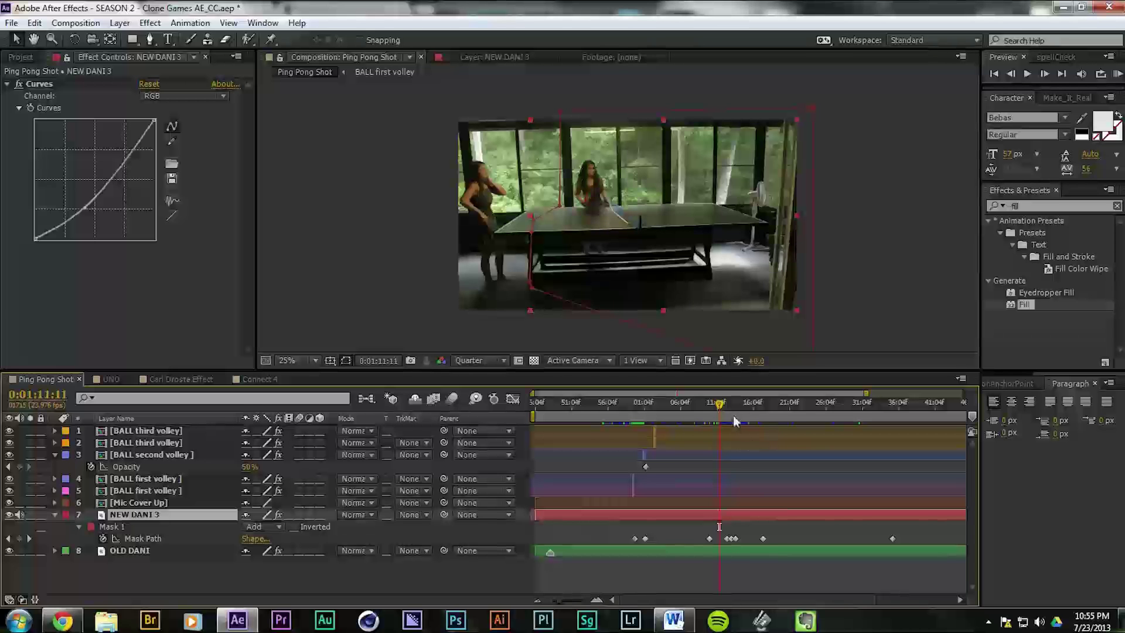
left_click(723, 402)
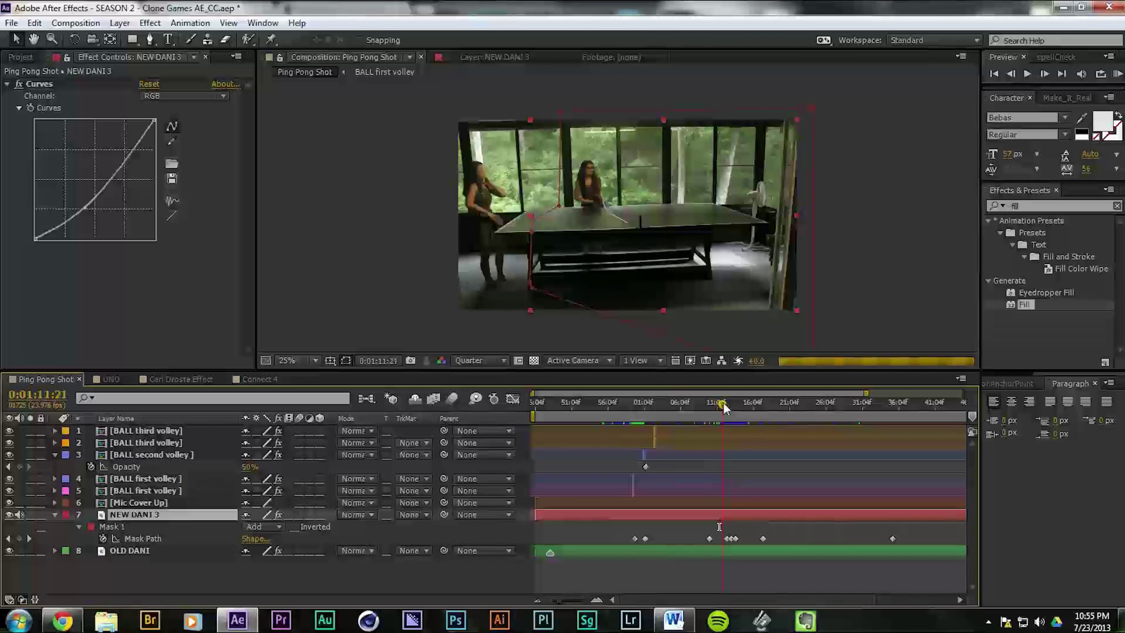
left_click_drag(723, 403, 744, 403)
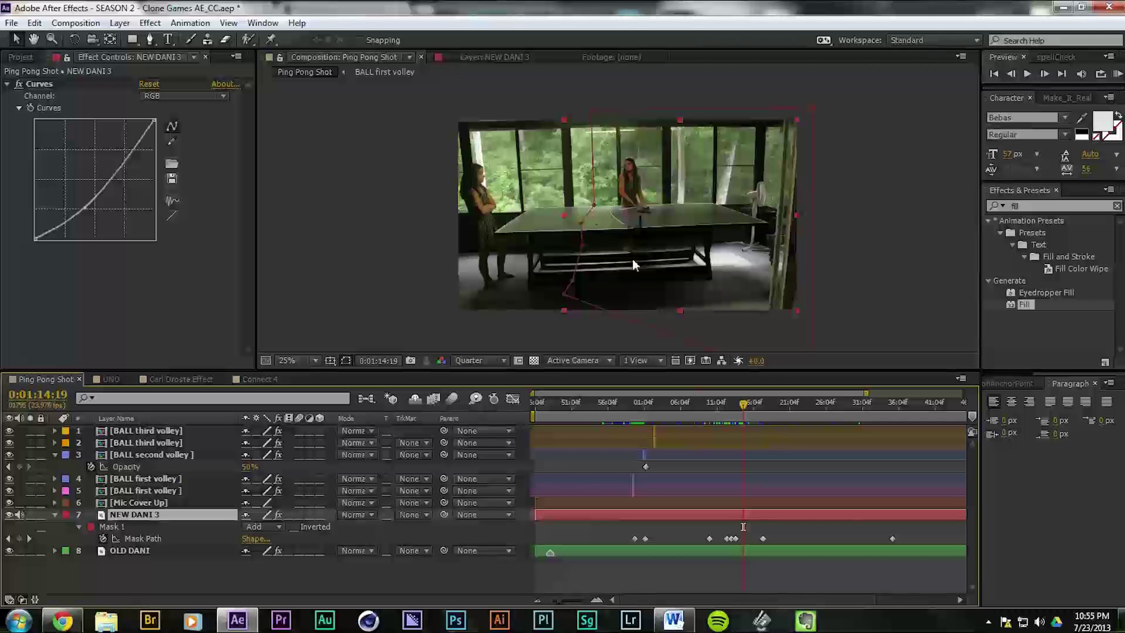
left_click(733, 405)
Step: Step through 0:01:15:20 to 0:01:18:09 and turn on the mask outline in the preview
left_click_drag(733, 404, 745, 403)
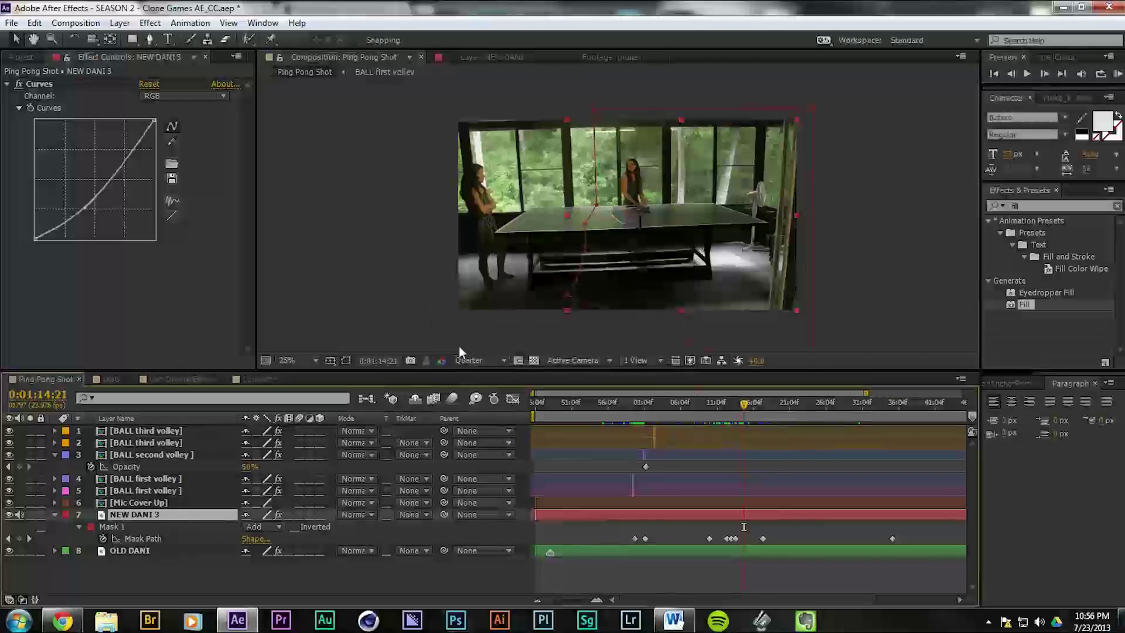
left_click(751, 403)
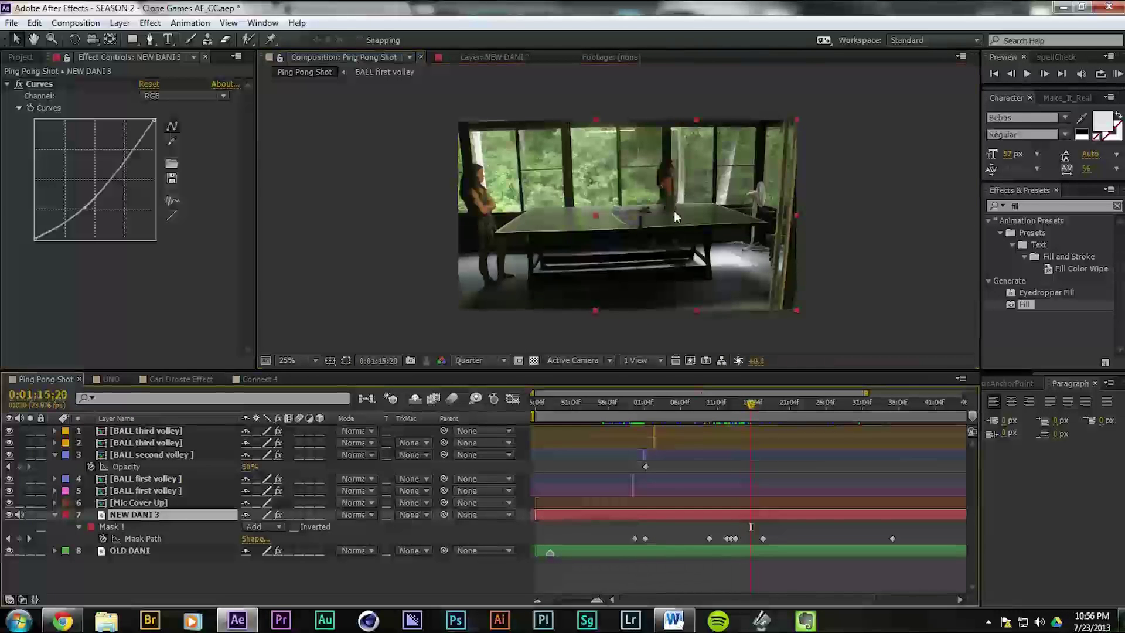
left_click(762, 410)
left_click(770, 408)
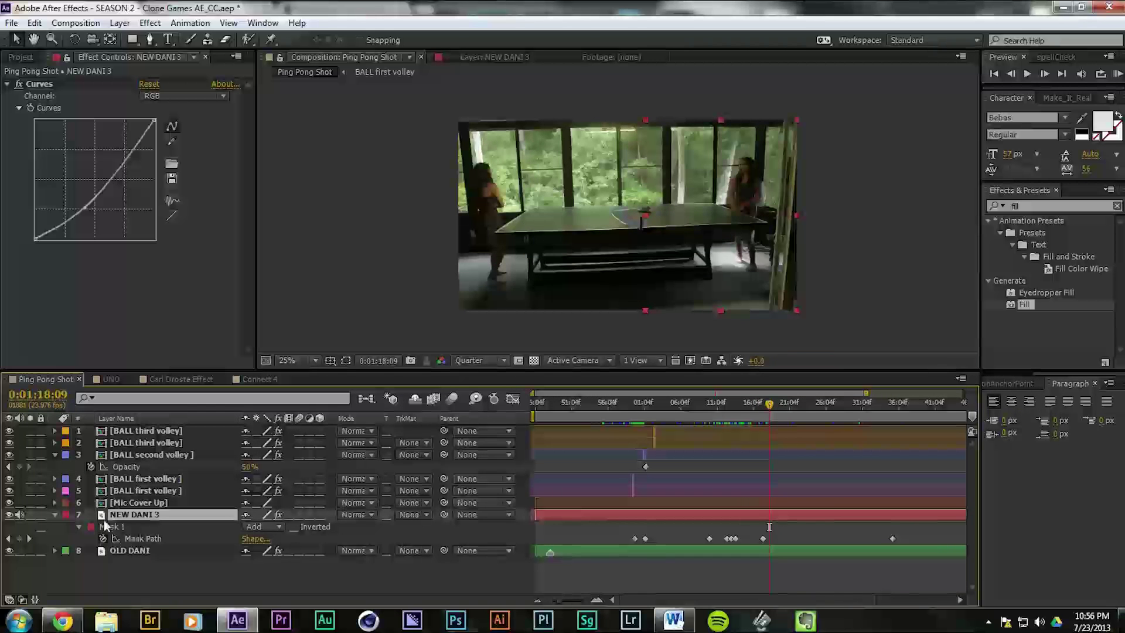
left_click(346, 360)
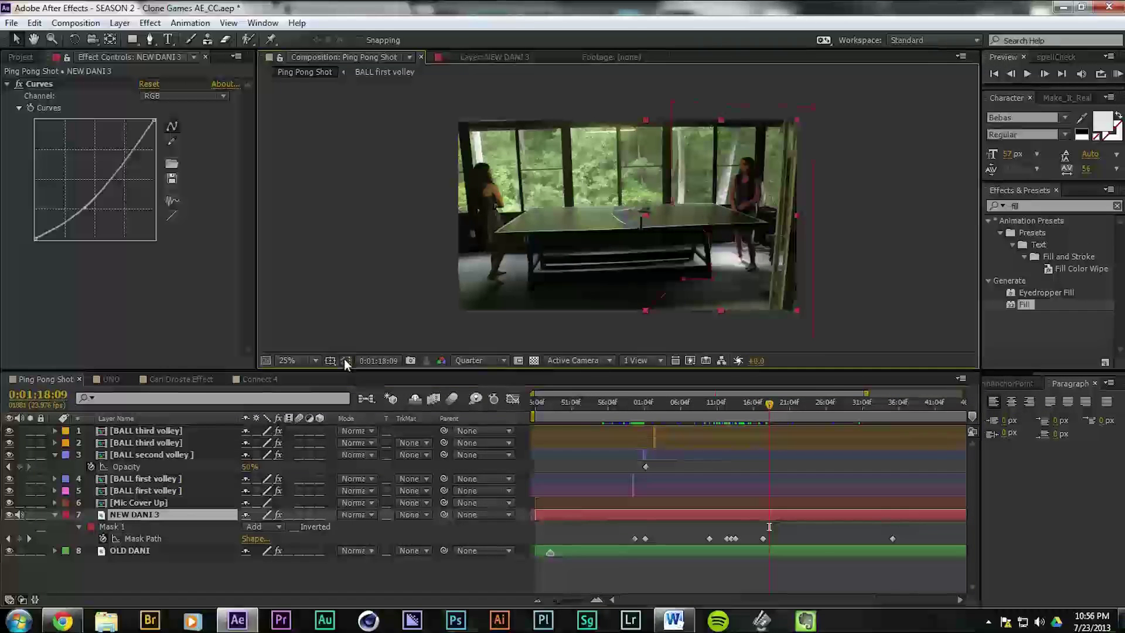
Step: Scrub from 0:01:20:12 to about 0:01:26, then zoom the timeline in twice
left_click(787, 406)
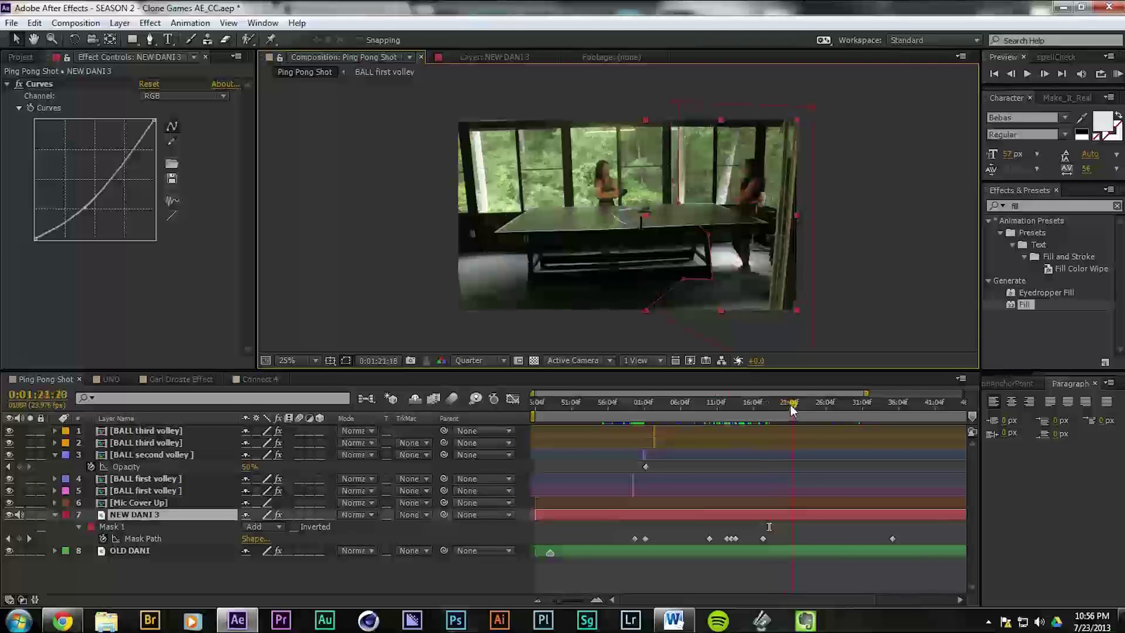
left_click_drag(789, 411, 813, 405)
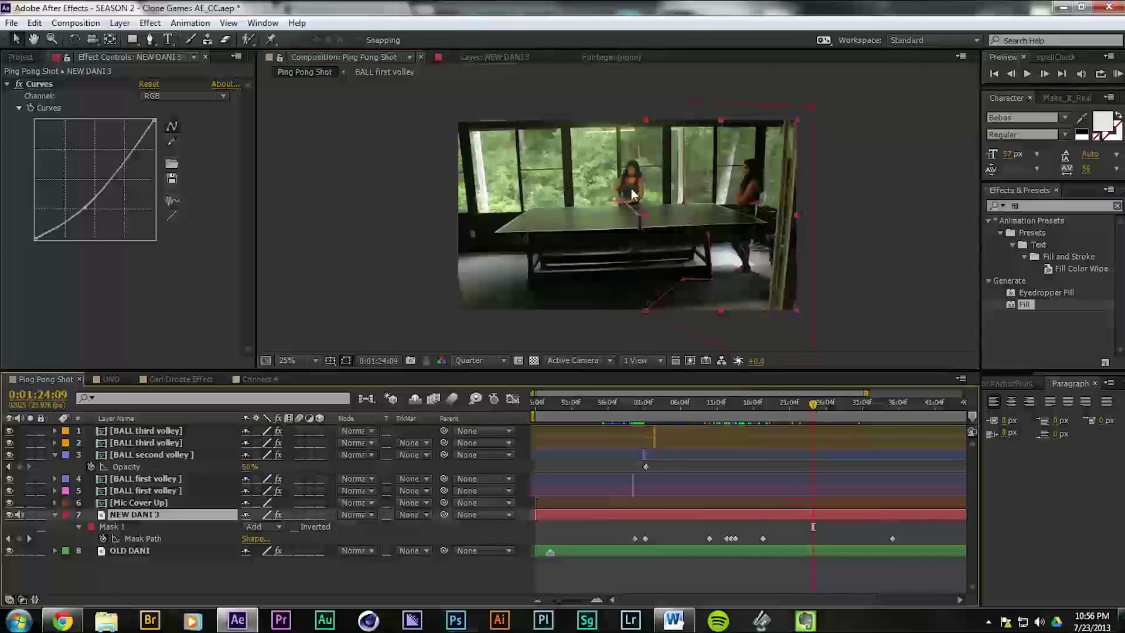
left_click_drag(819, 406, 649, 410)
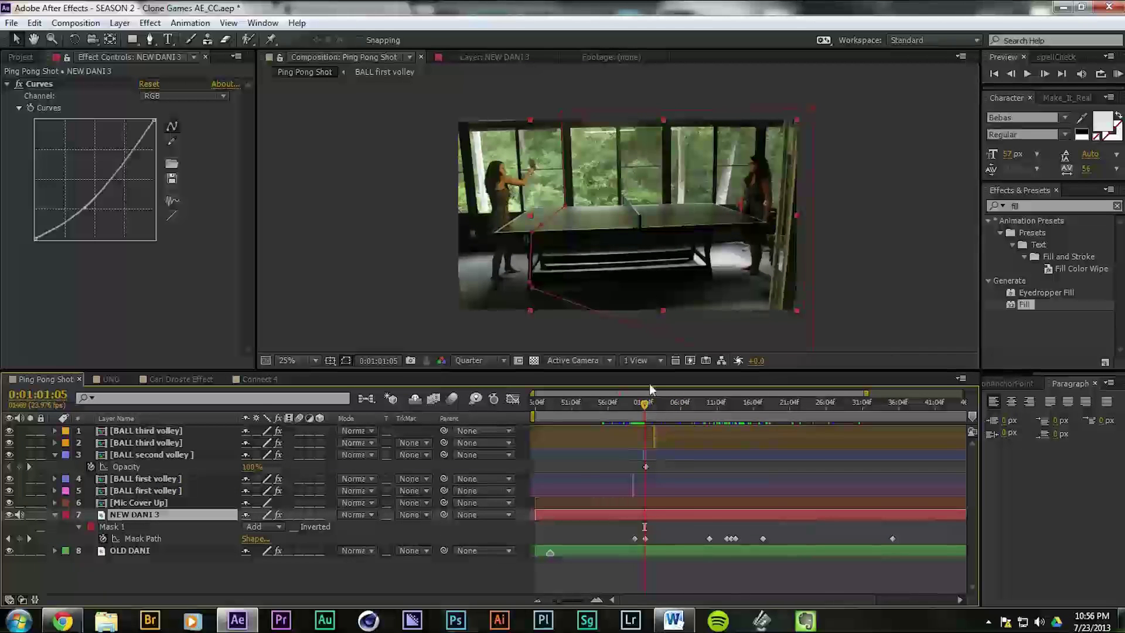
left_click(597, 601)
left_click(596, 601)
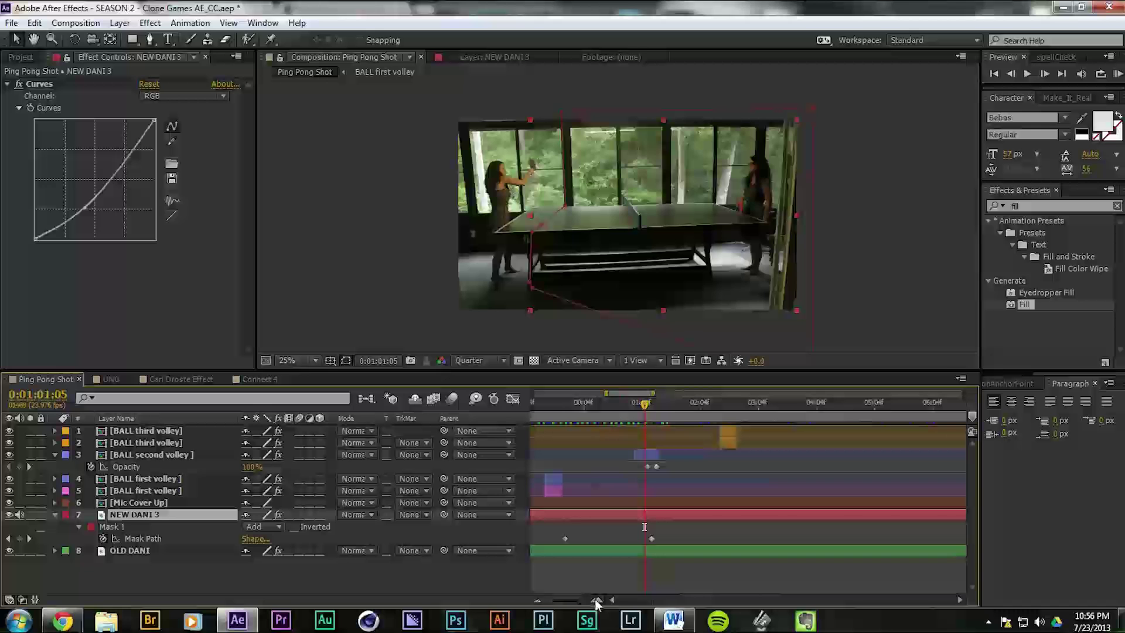
Step: Enlarge the preview to 50%, step back to 0:01:00:13, and pan toward the right player
key("period")
left_click(625, 404)
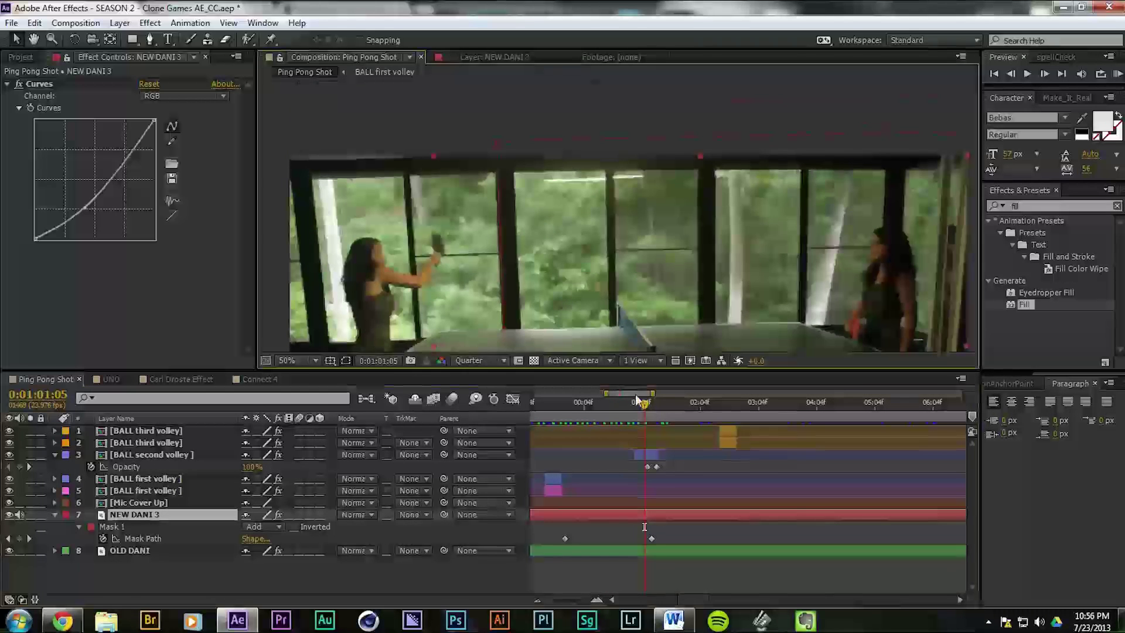
left_click(604, 405)
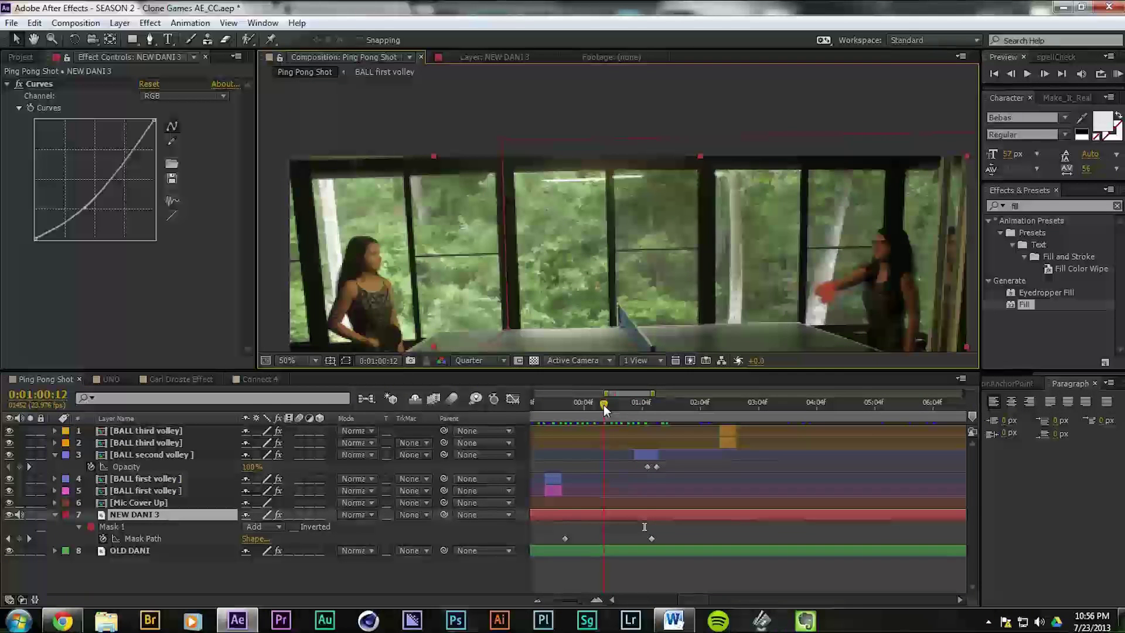
scroll(867, 252, "up", 2)
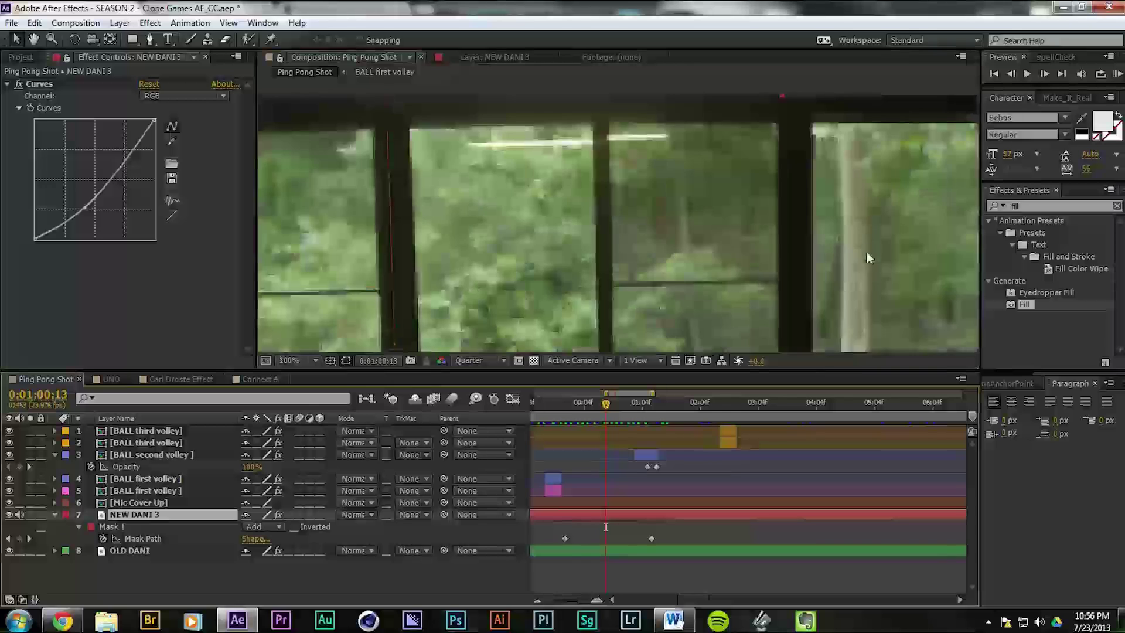
left_click_drag(867, 252, 612, 156)
scroll(612, 156, "up", 1)
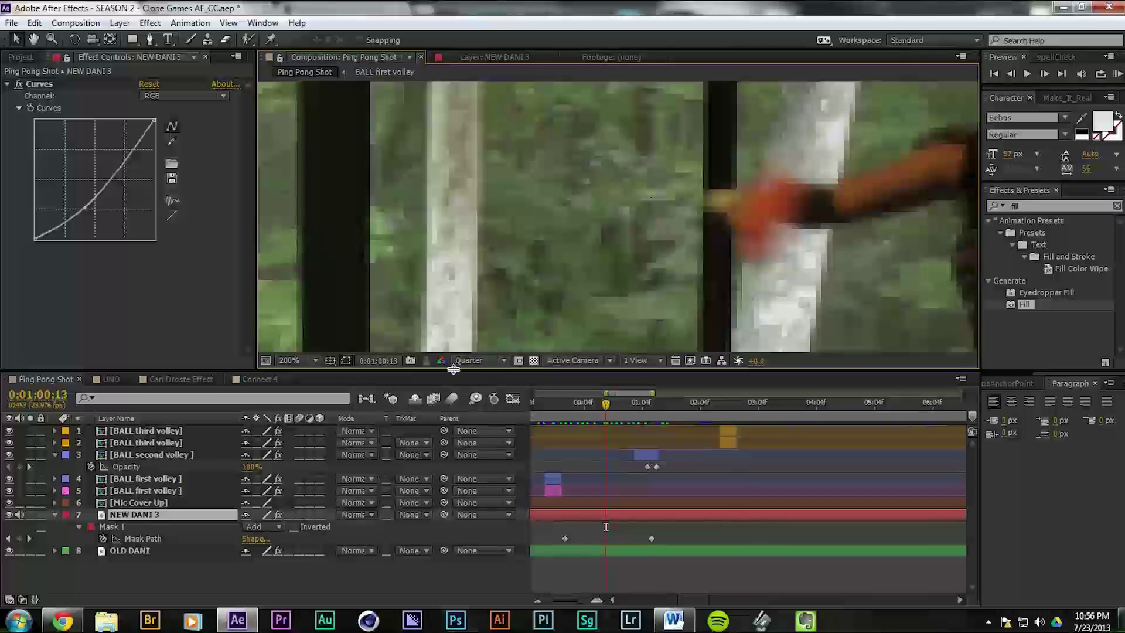
Step: Switch the preview resolution from Quarter to Full
left_click(472, 360)
left_click(478, 397)
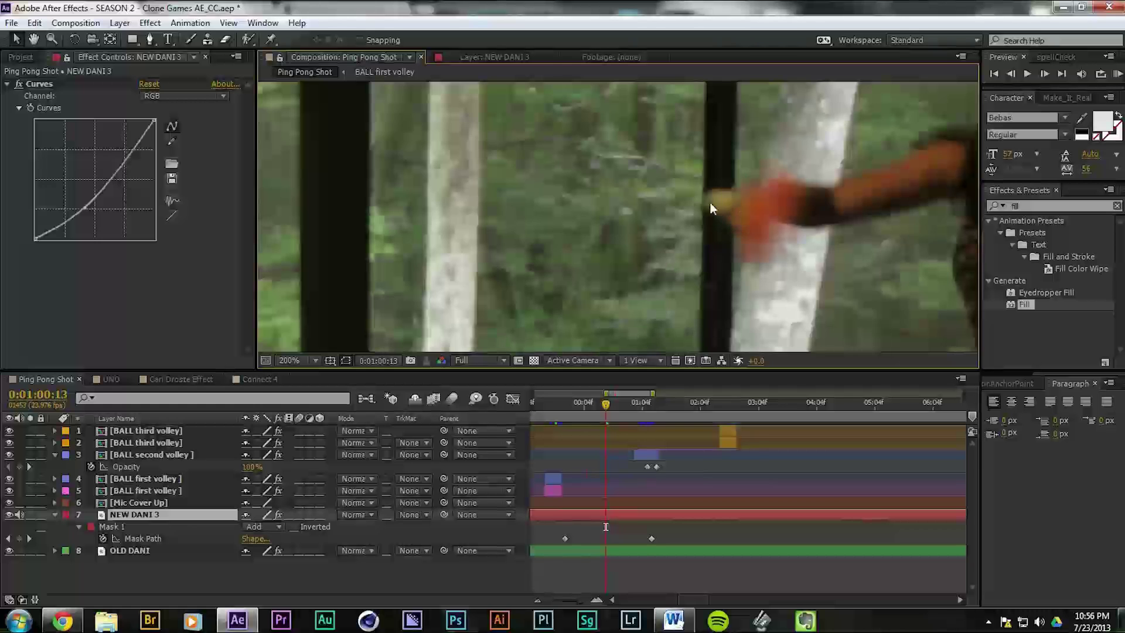
scroll(712, 232, "down", 1)
scroll(711, 232, "up", 1)
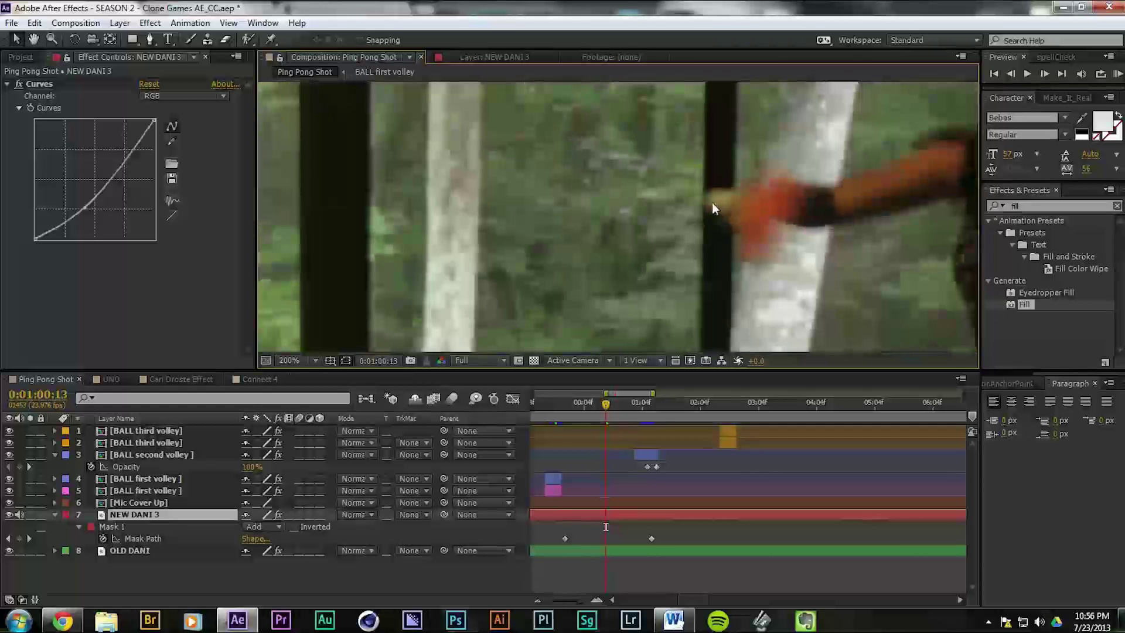
scroll(694, 241, "down", 1)
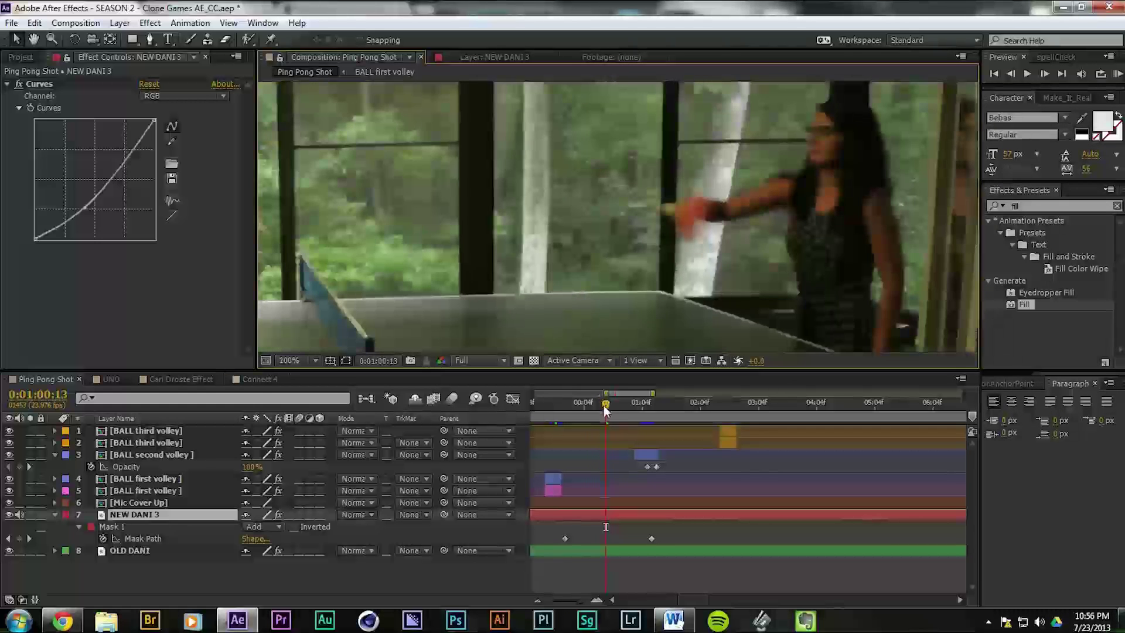
Step: Scrub to the serve at 0:01:01:05 and zoom the view back out
mouse_move(606, 404)
left_mouse_down()
mouse_move(594, 407)
mouse_move(614, 407)
left_mouse_up()
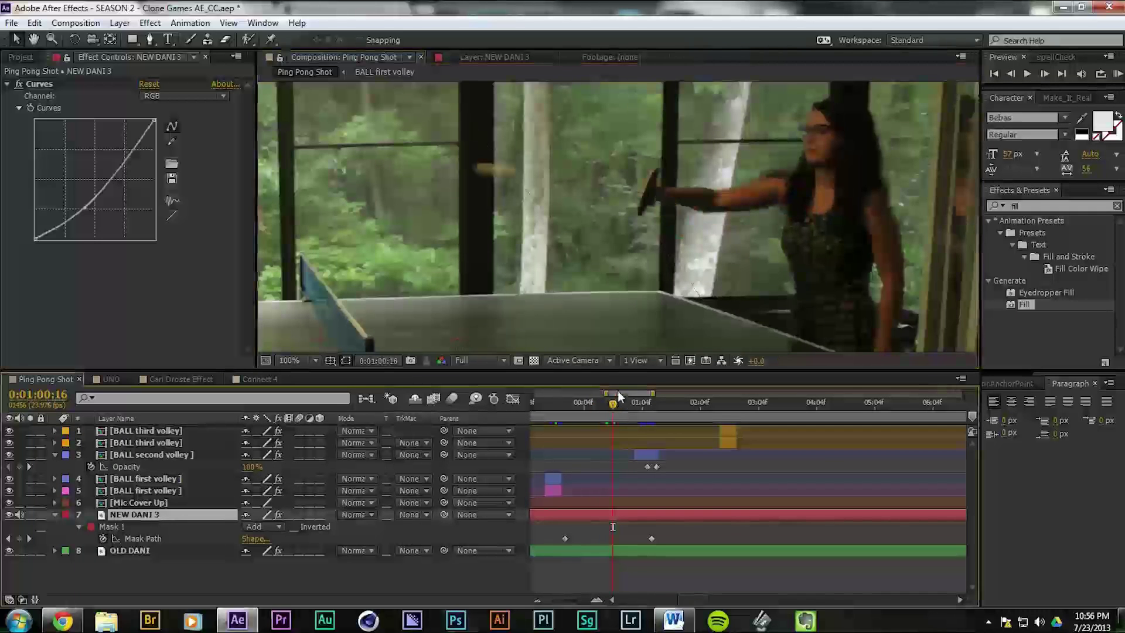
scroll(490, 168, "up", 2)
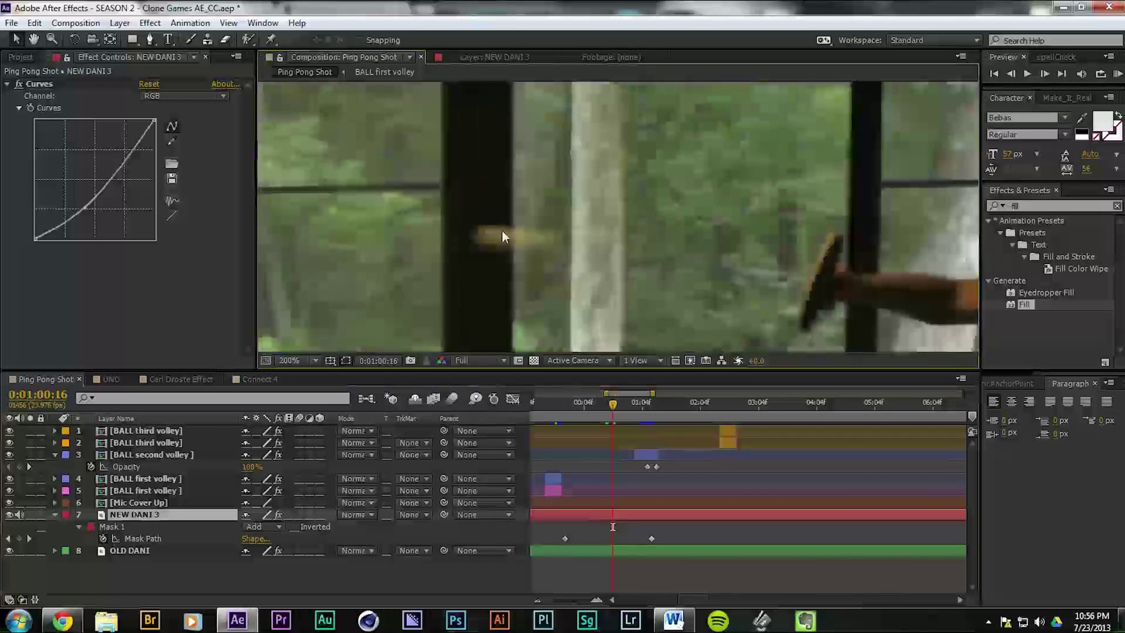
scroll(511, 251, "down", 2)
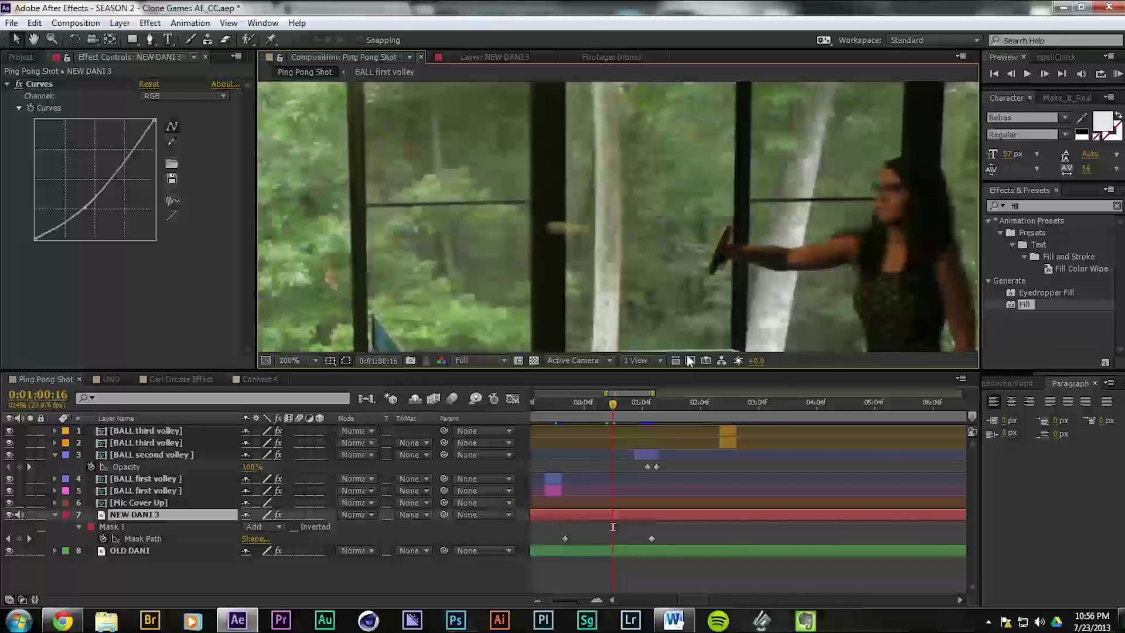
left_click(646, 404)
left_click_drag(646, 404, 644, 404)
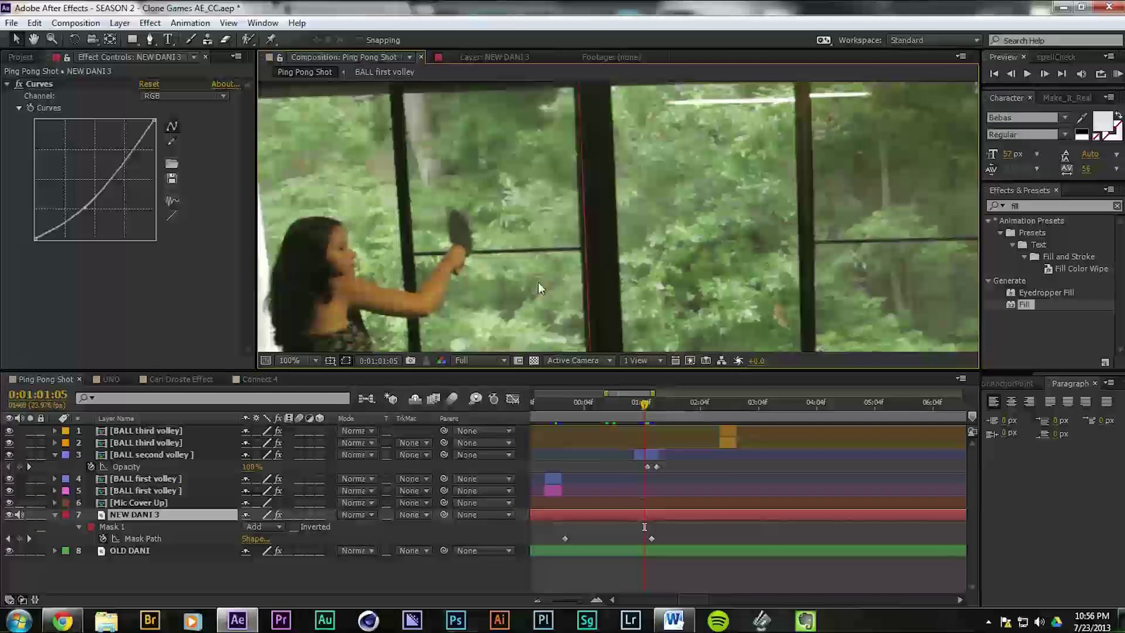
scroll(567, 291, "down", 2)
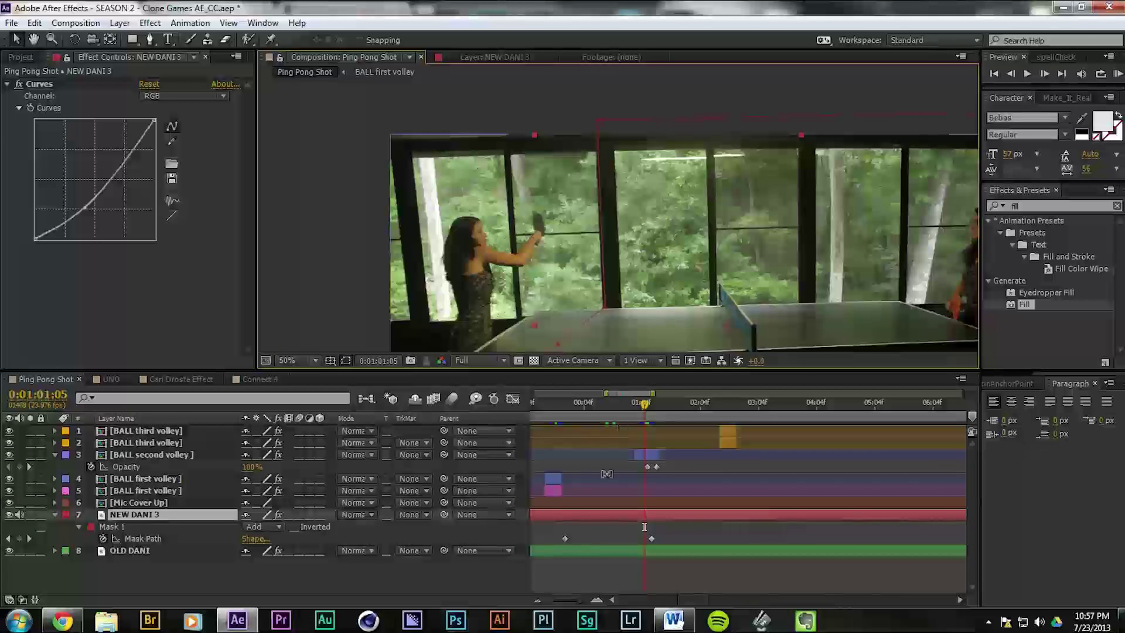
left_click(146, 455)
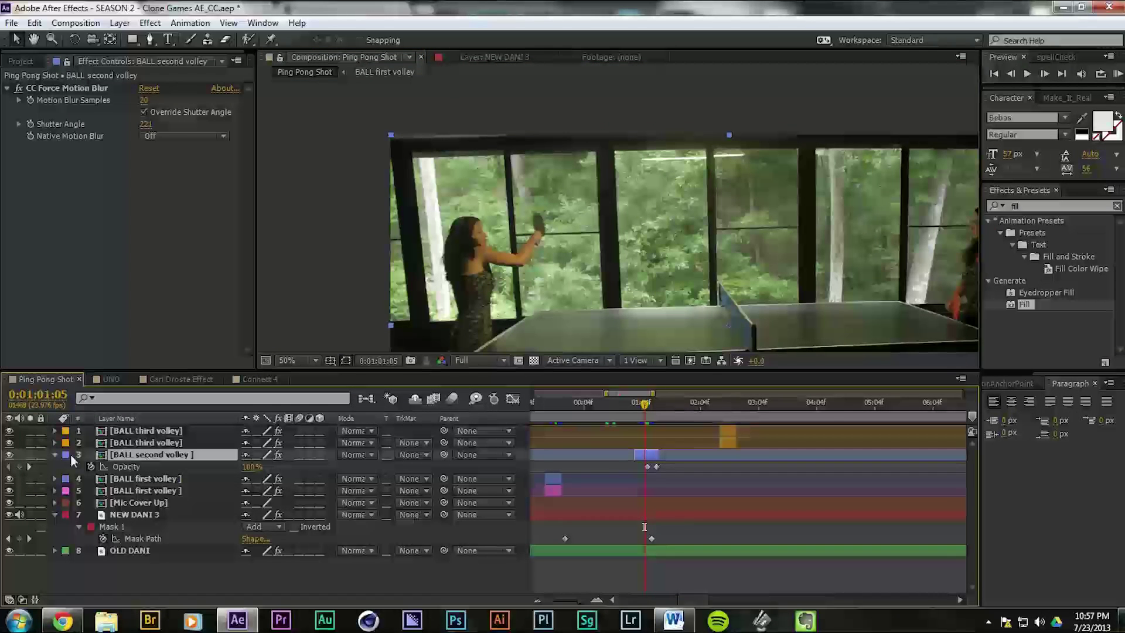
left_click(29, 455)
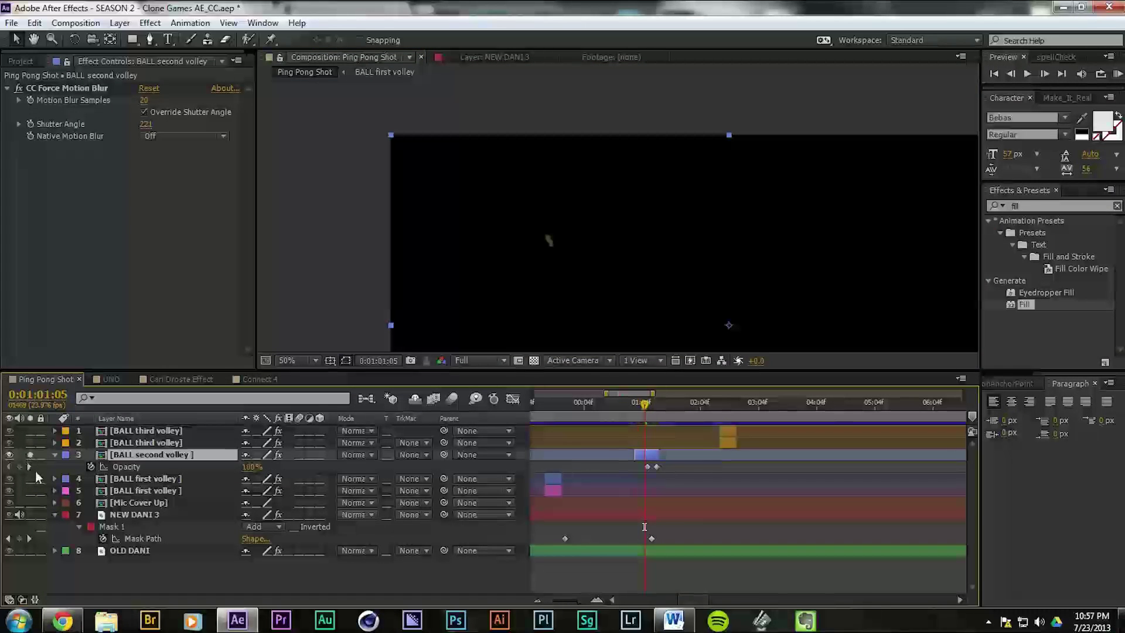
left_click(30, 479)
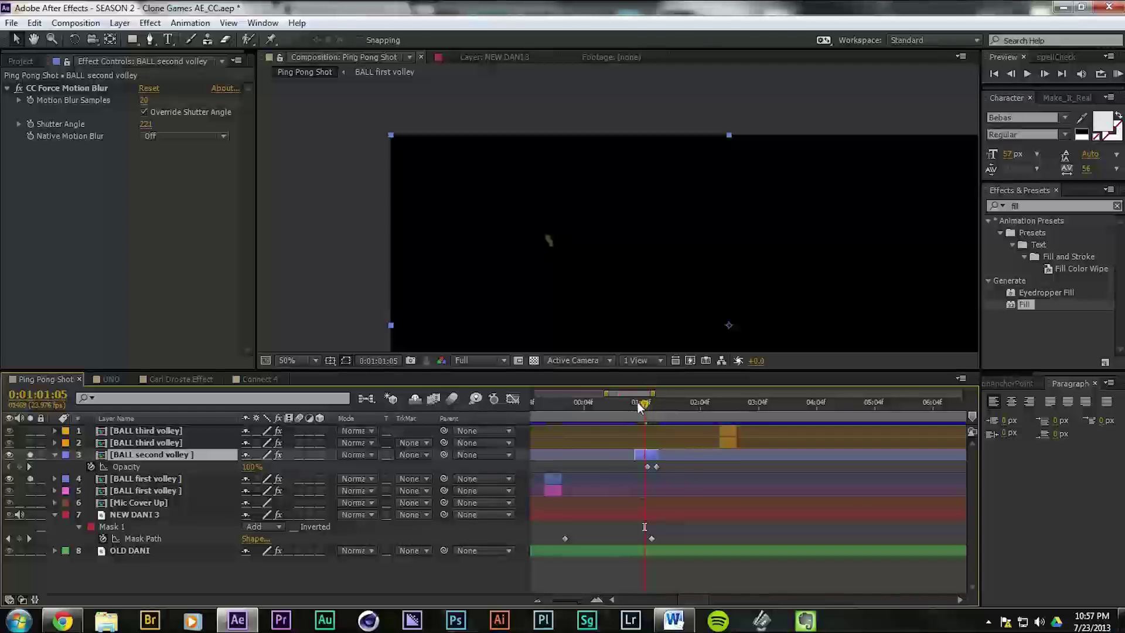
left_click_drag(641, 406, 652, 410)
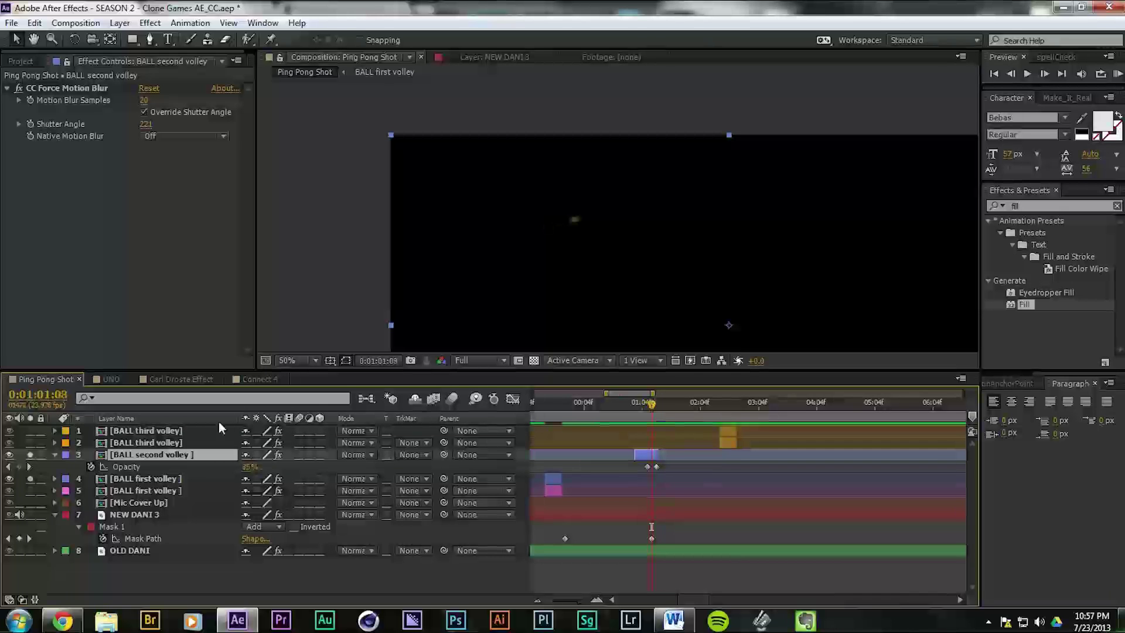
left_click(30, 454)
left_click(30, 478)
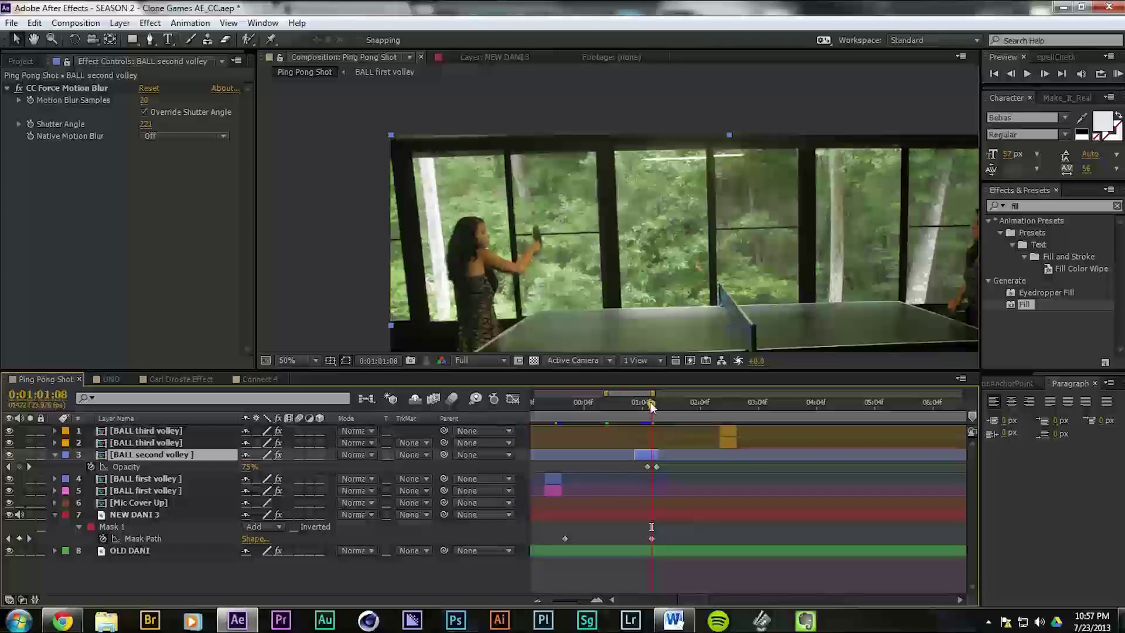
left_click_drag(652, 403, 655, 405)
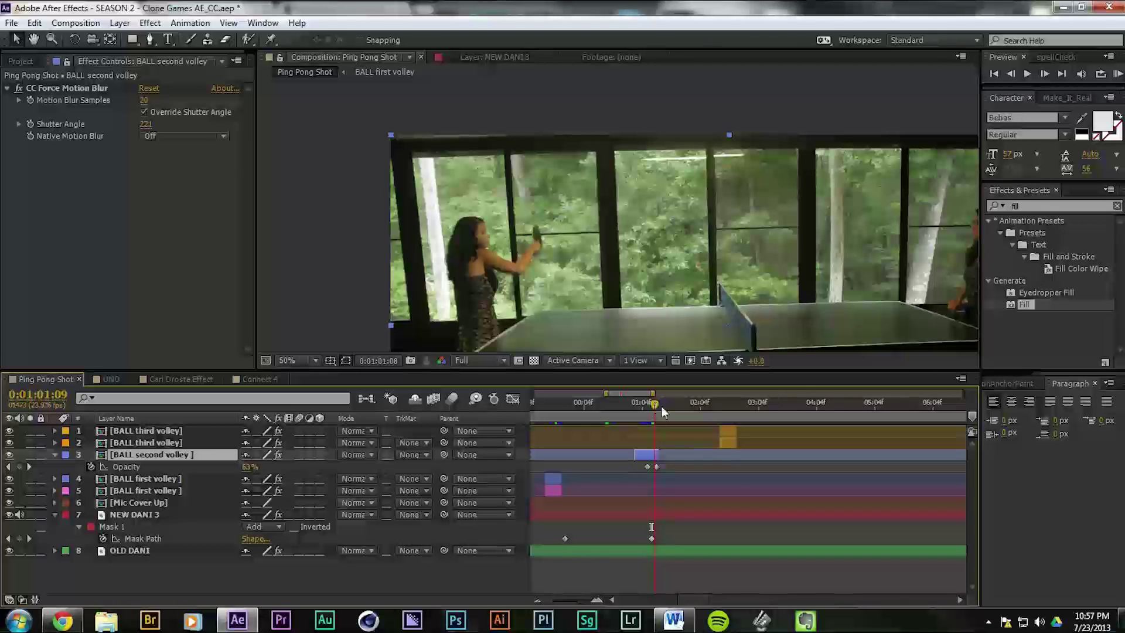
left_click(153, 515)
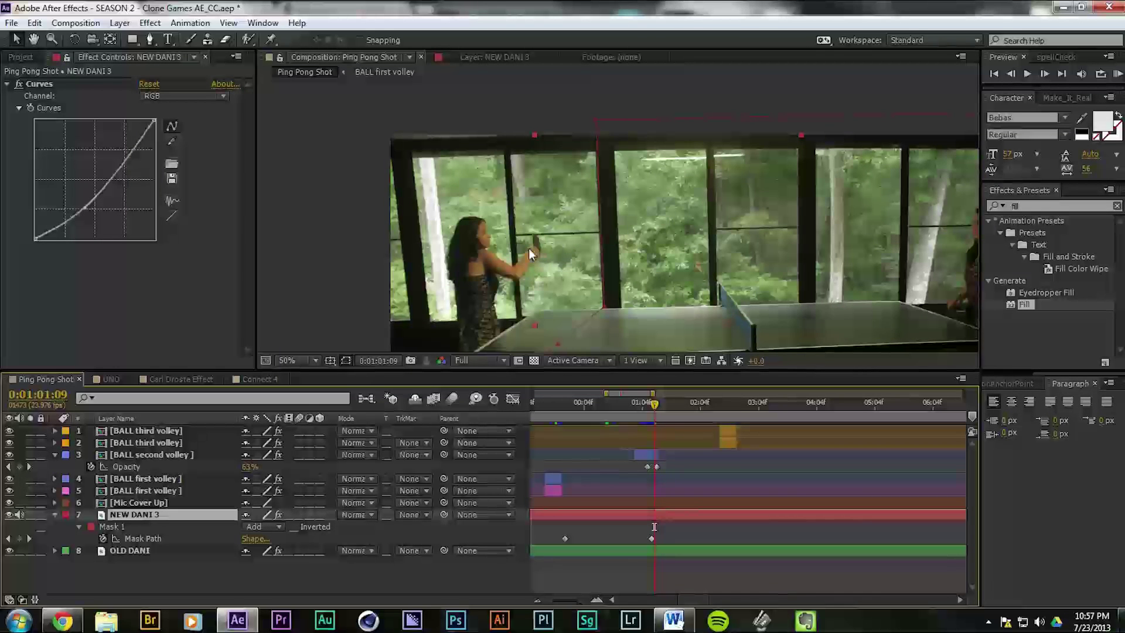
left_click(170, 479)
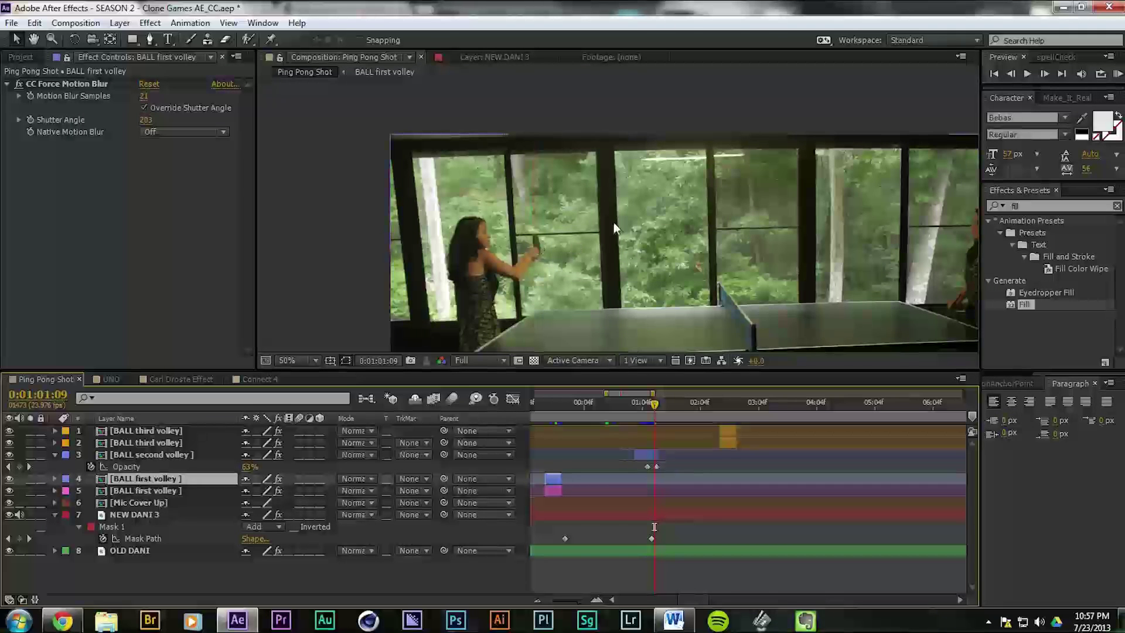
left_click(177, 456)
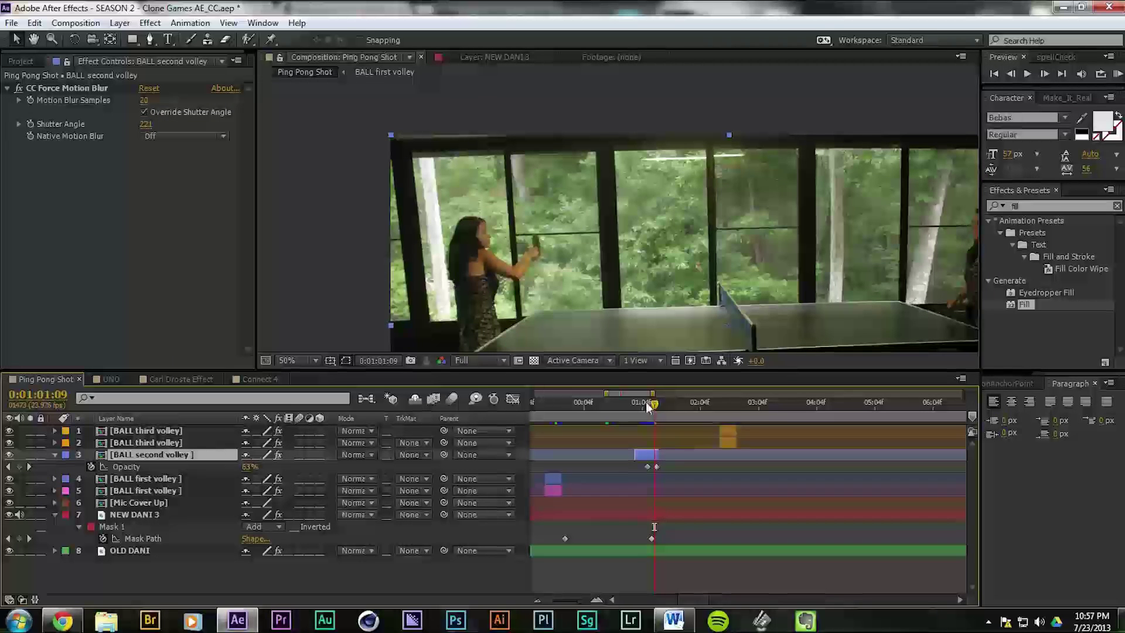
mouse_move(655, 410)
left_mouse_down()
mouse_move(638, 413)
mouse_move(655, 409)
left_mouse_up()
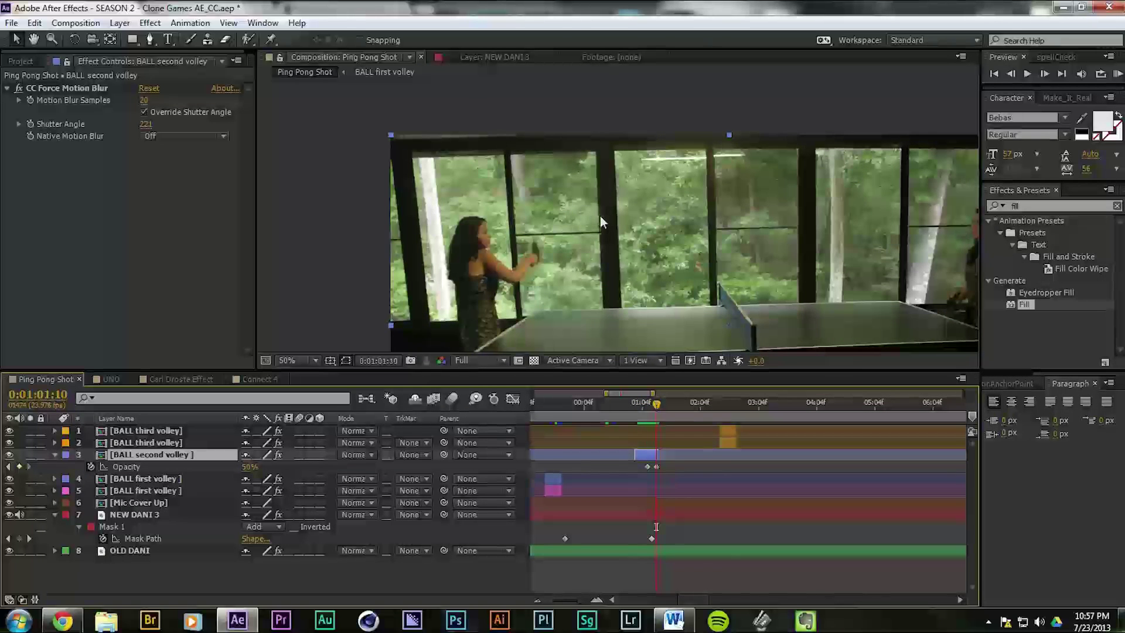
left_click(9, 455)
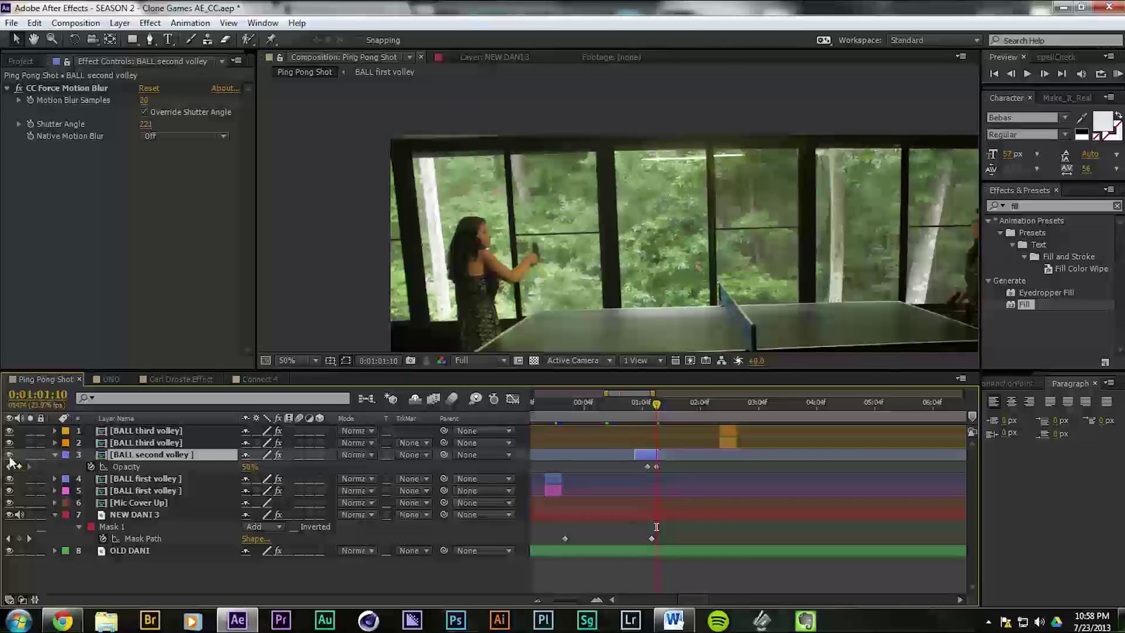
Step: Show the BALL second volley layer, stop the preview, and move to 0:01:02:13
left_click(9, 455)
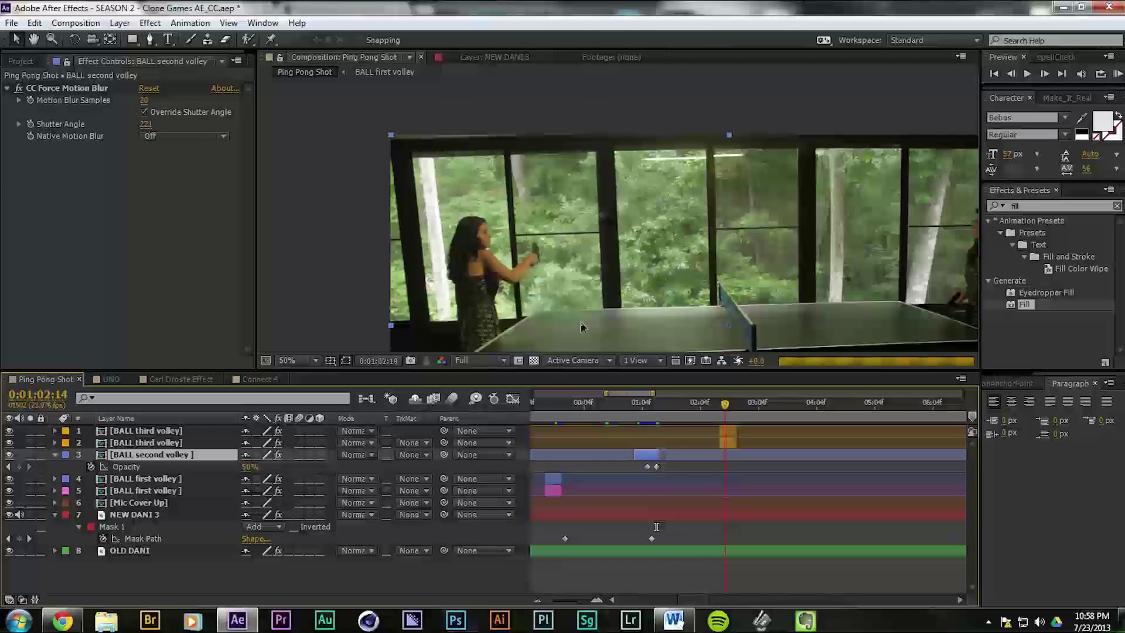
left_click(471, 170)
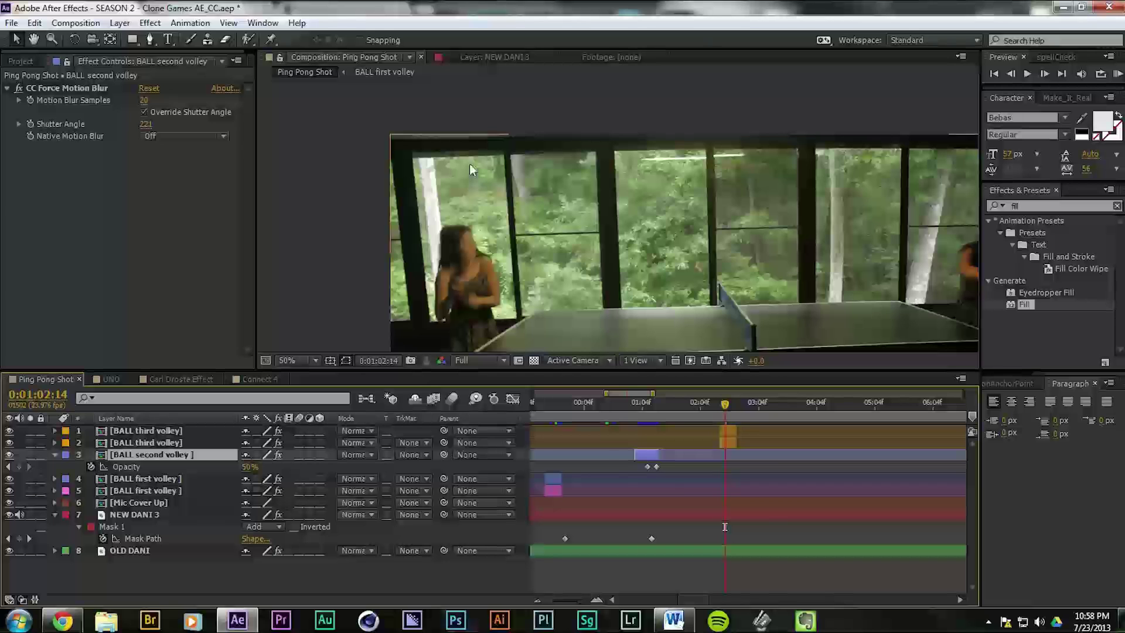
left_click(730, 405)
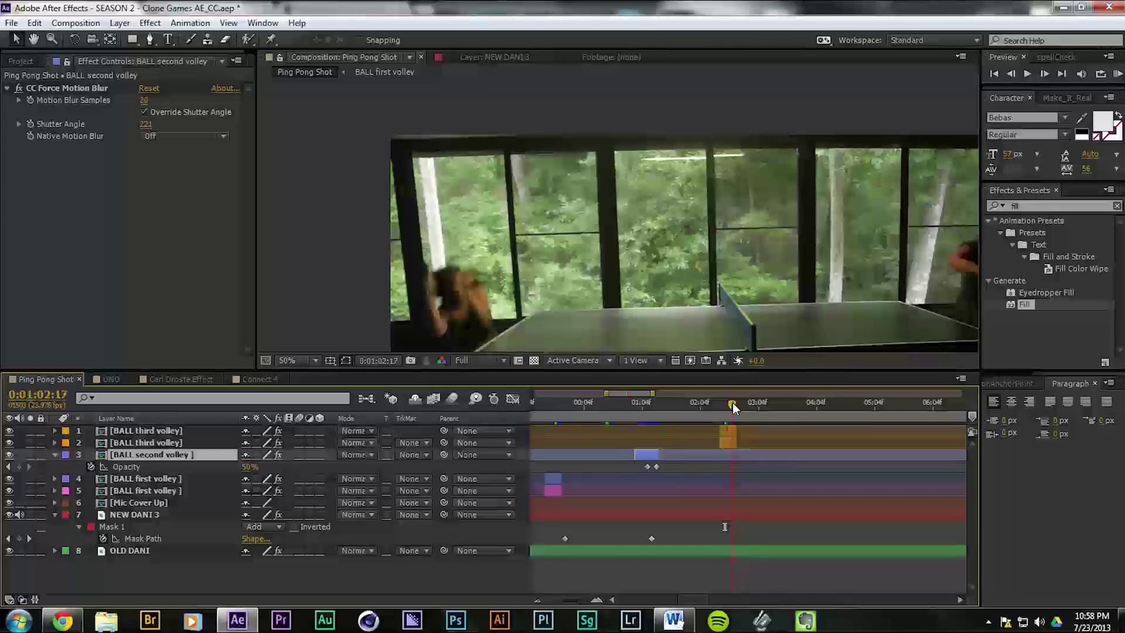
left_click(723, 404)
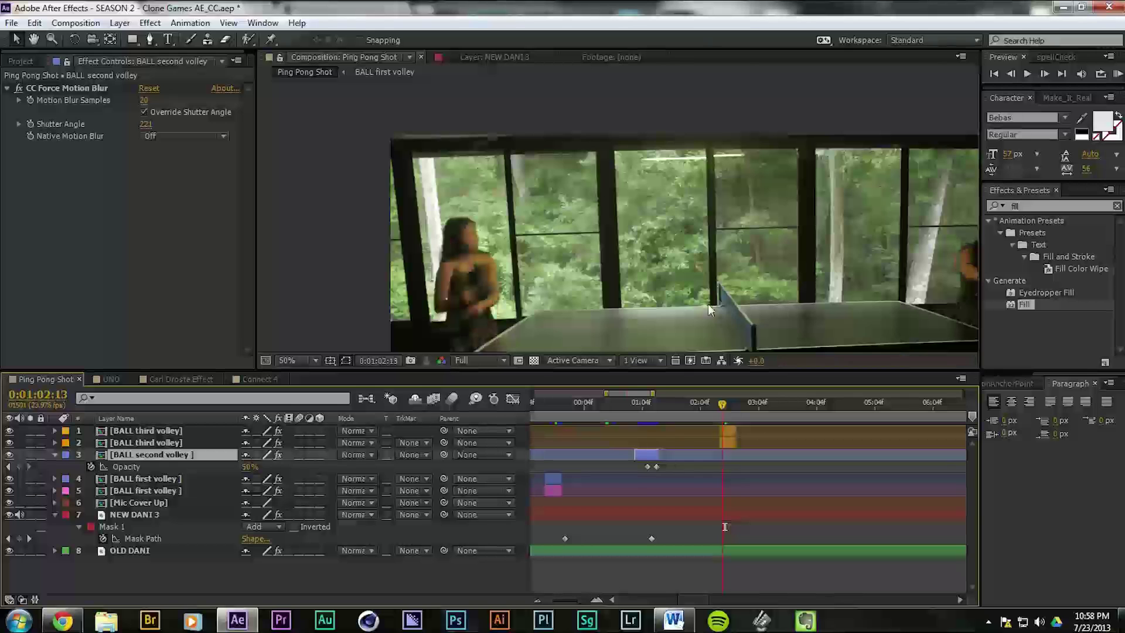
Step: Toggle the second volley ball's visibility and hide both BALL third volley layers
left_click(9, 449)
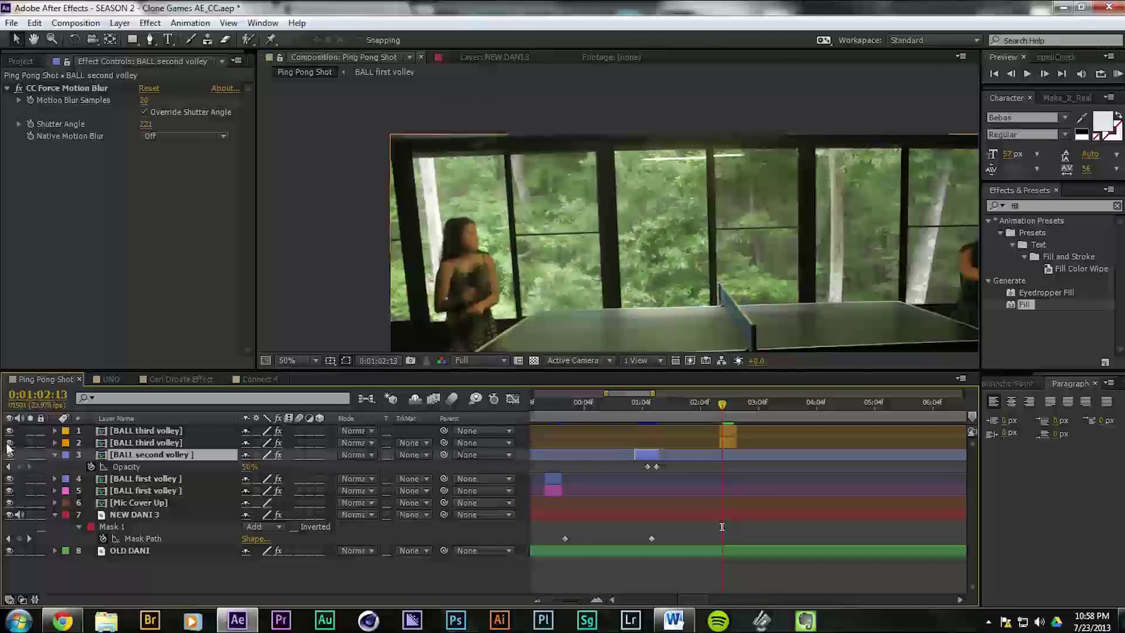
left_click(9, 451)
left_click(9, 451)
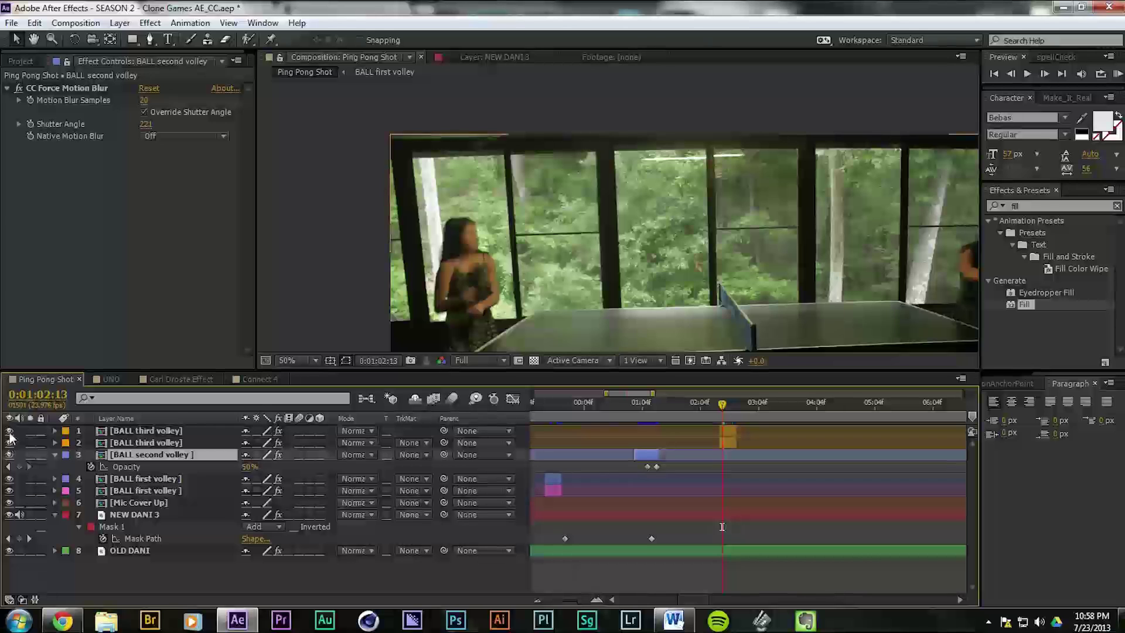
left_click(10, 432)
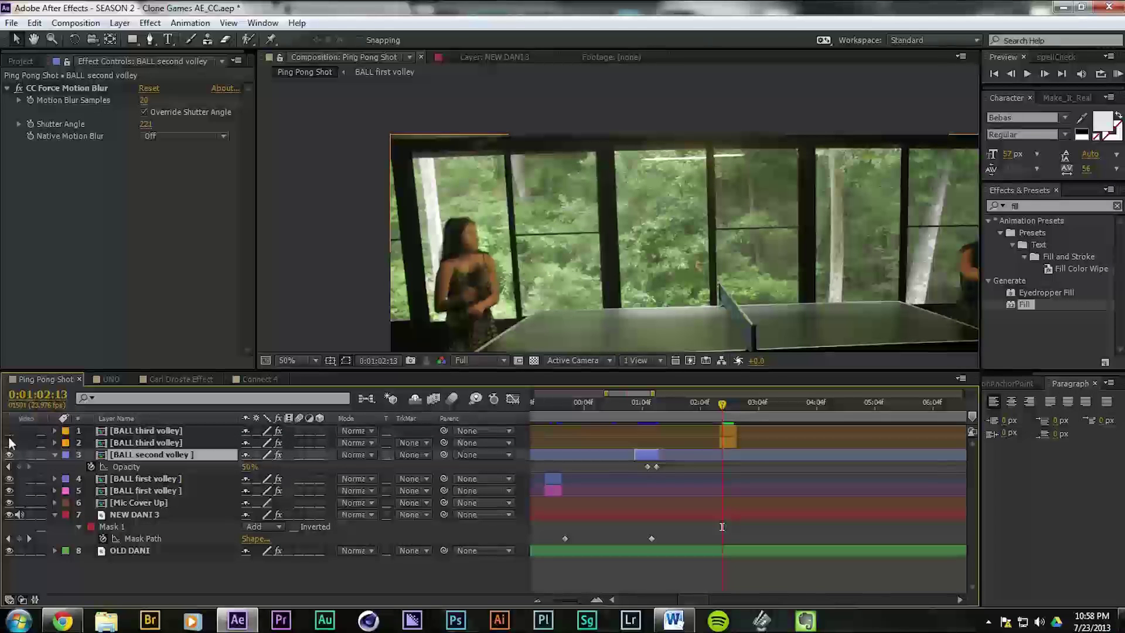
left_click(9, 443)
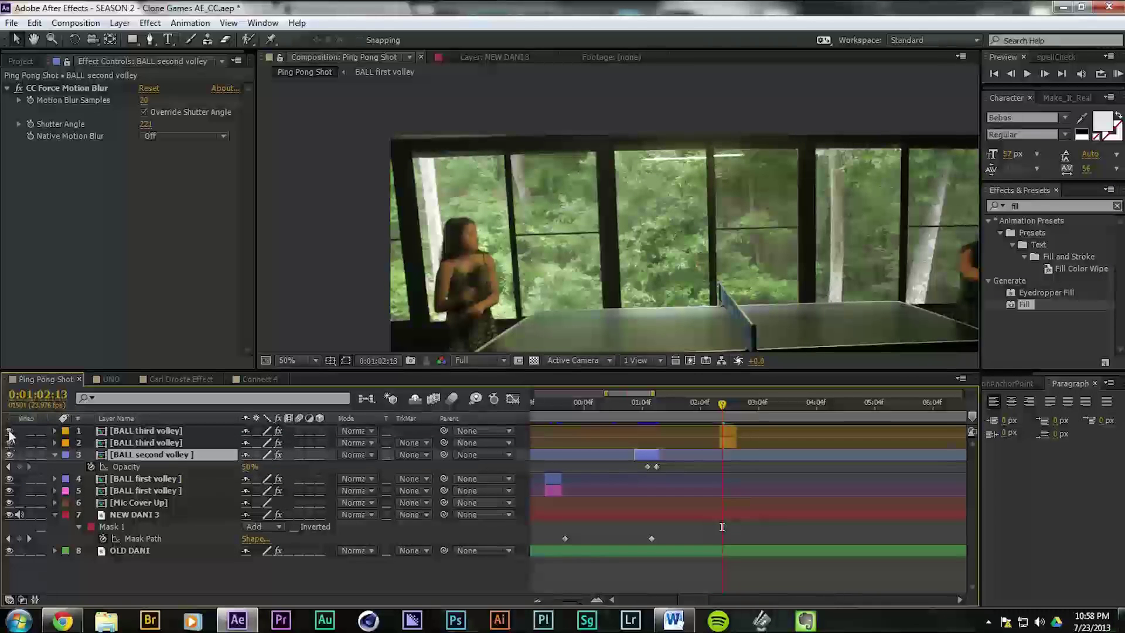
Step: Zoom the viewer out to 25%, scrub forward from 0:01:02:16, then switch to the UNO composition
left_click(730, 405)
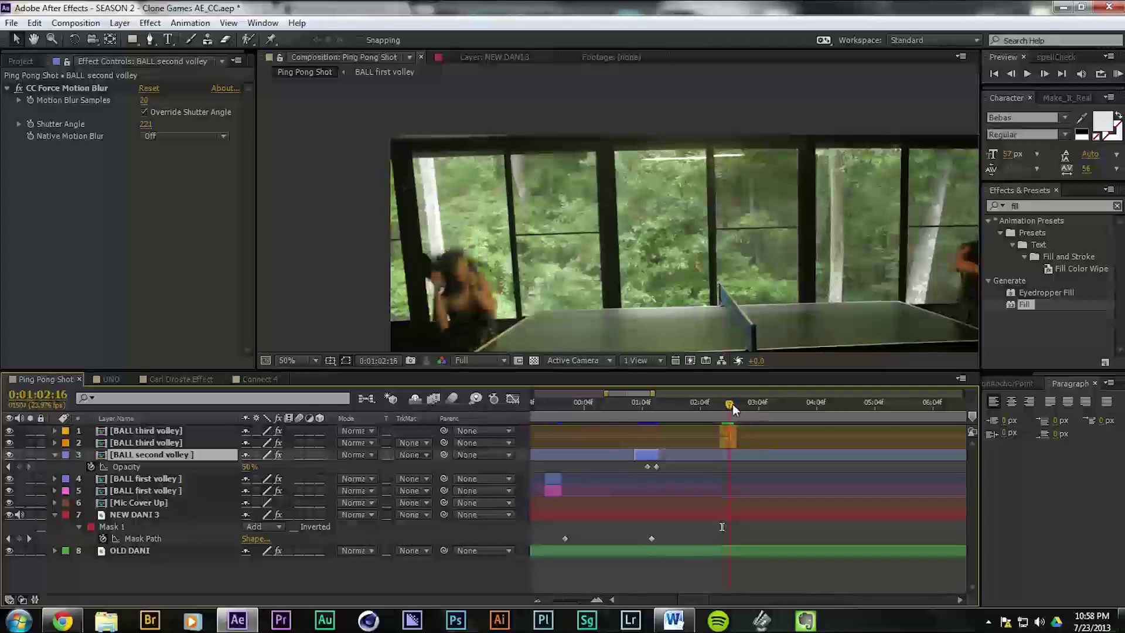
left_click_drag(733, 408, 736, 409)
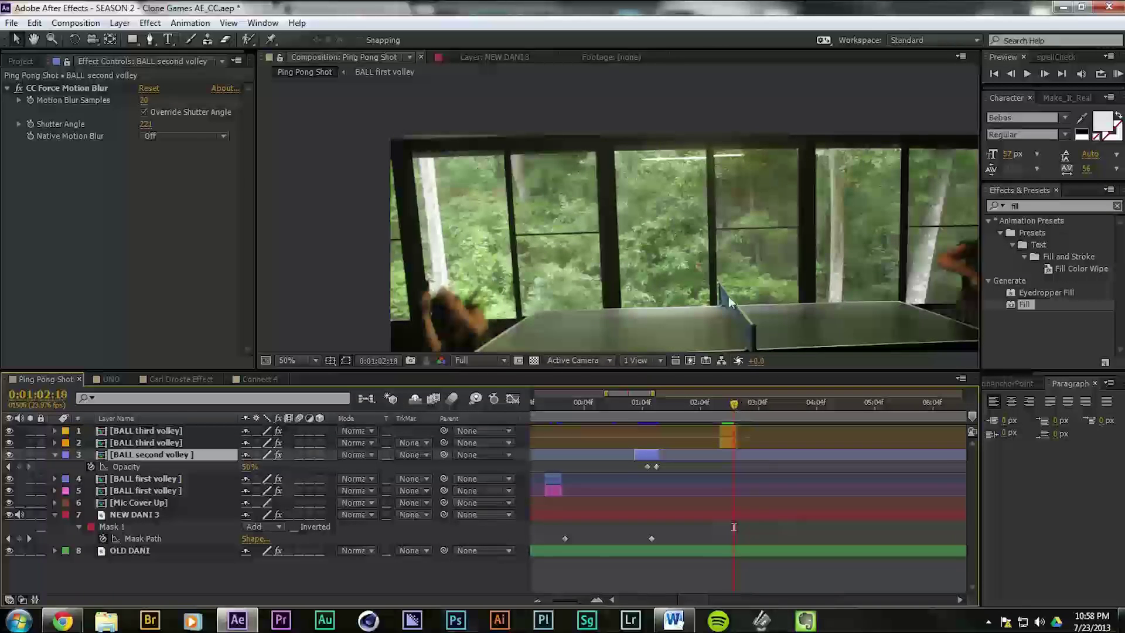
scroll(692, 269, "down", 2)
scroll(698, 274, "down", 2)
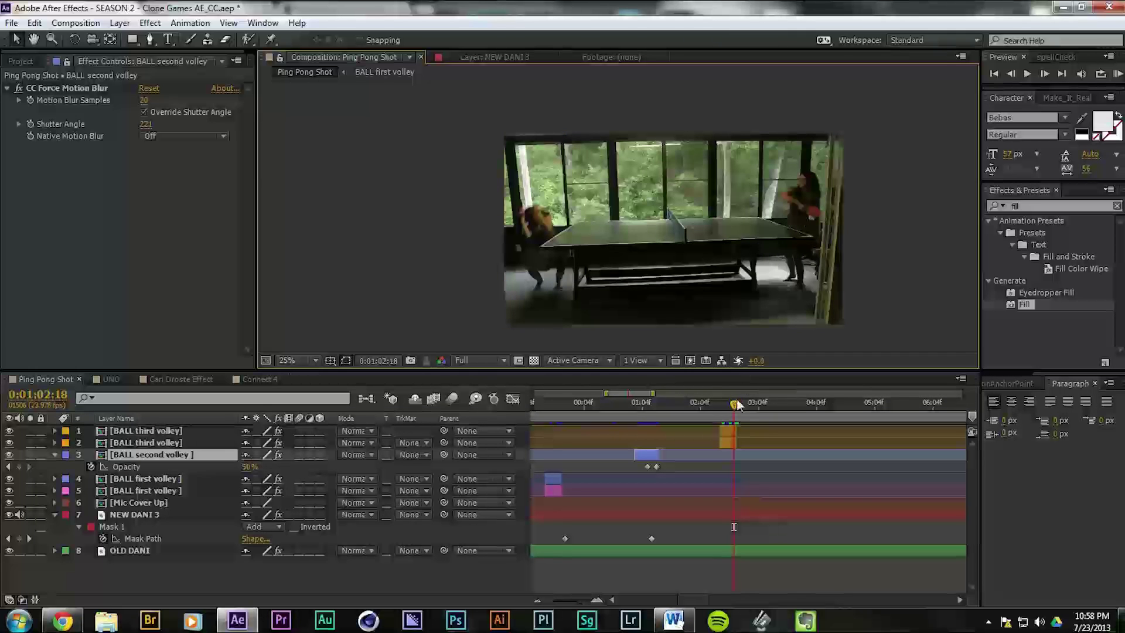
left_click_drag(736, 405, 746, 405)
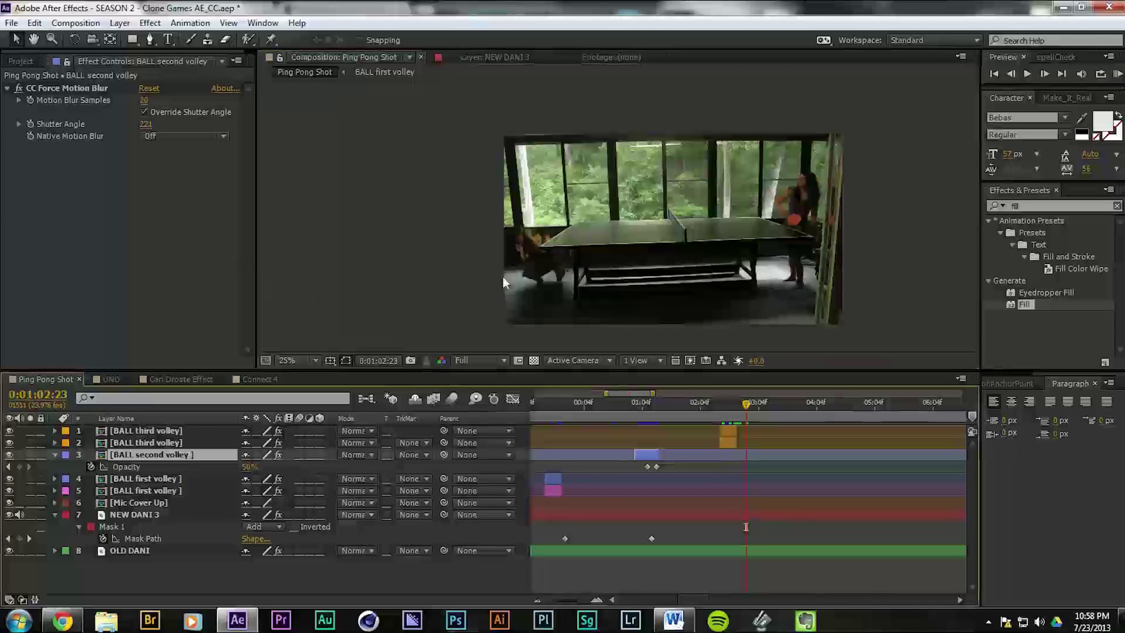
left_click(111, 380)
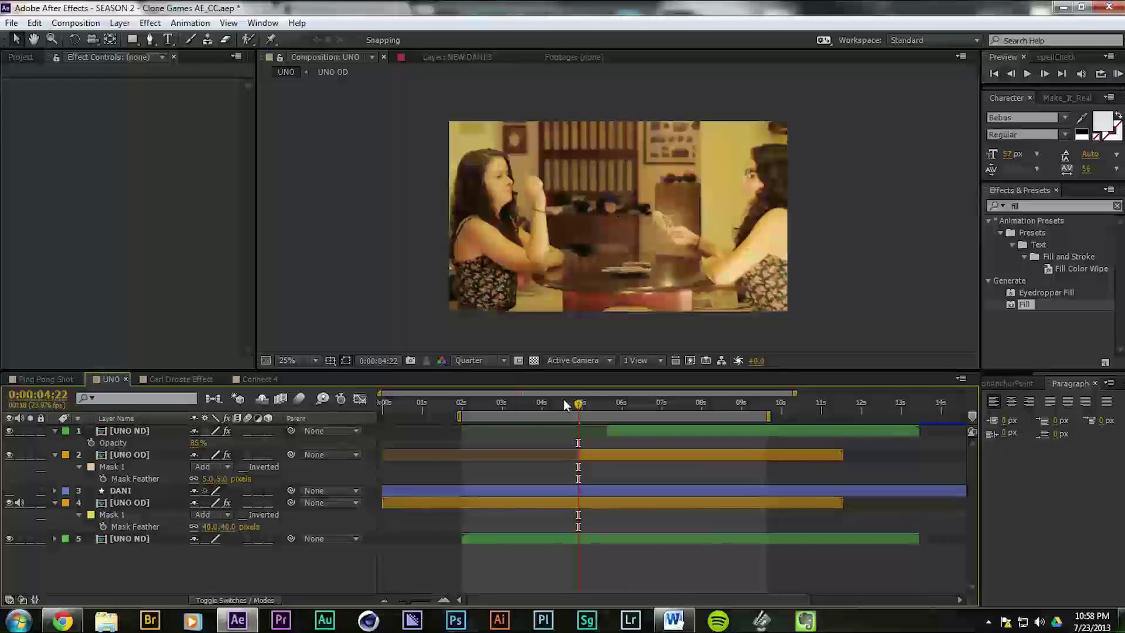
left_click(123, 434)
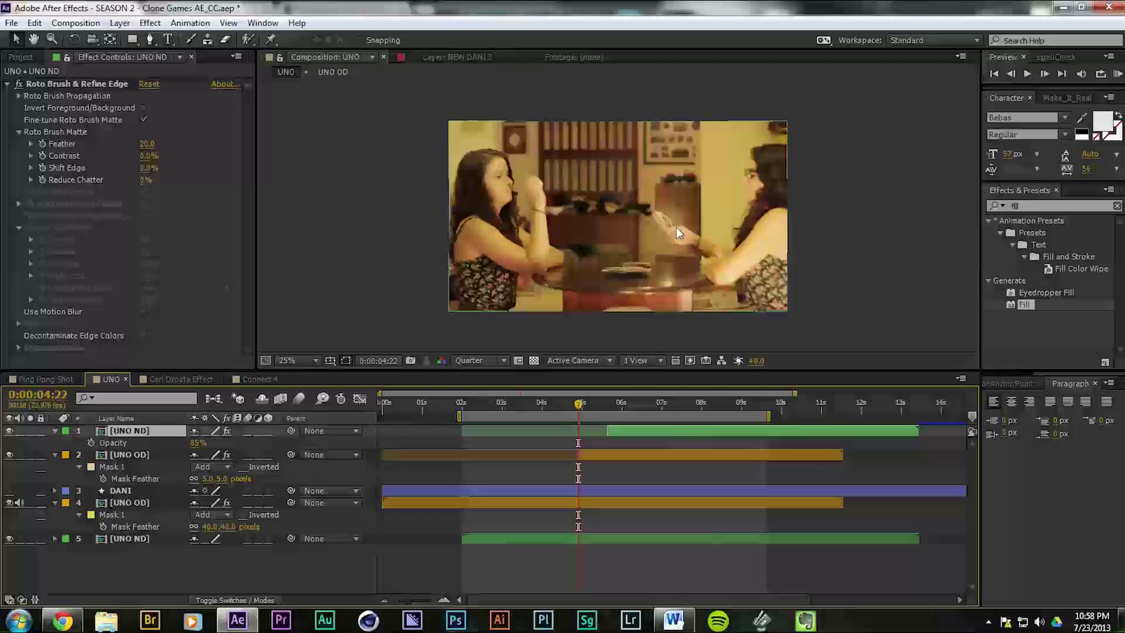
left_click(122, 505)
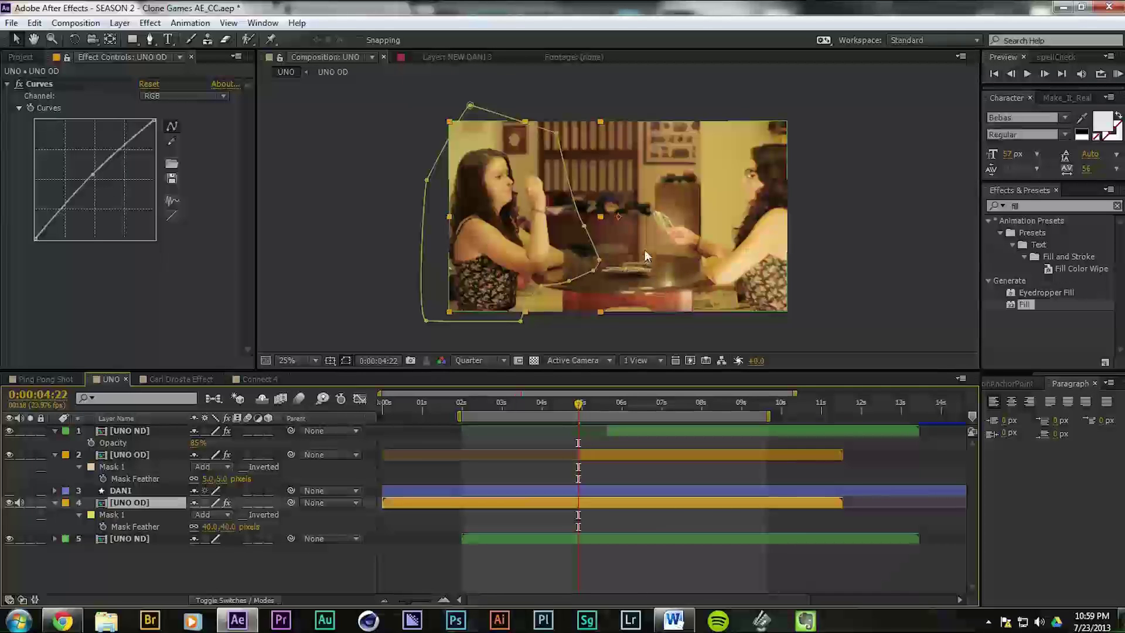
left_click(803, 406)
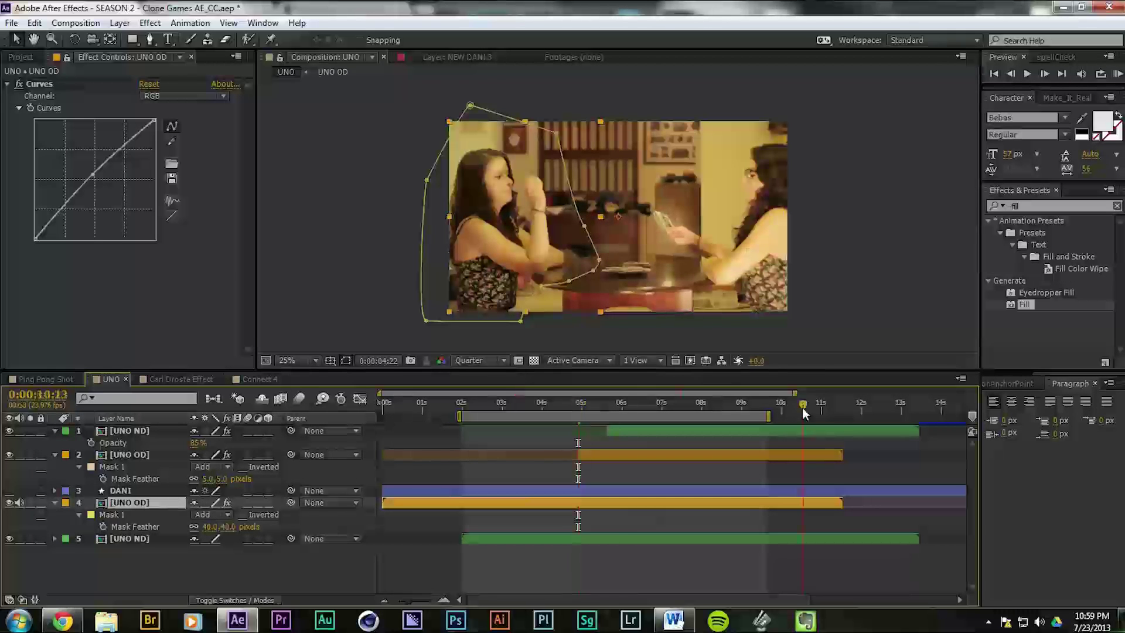
left_click(734, 388)
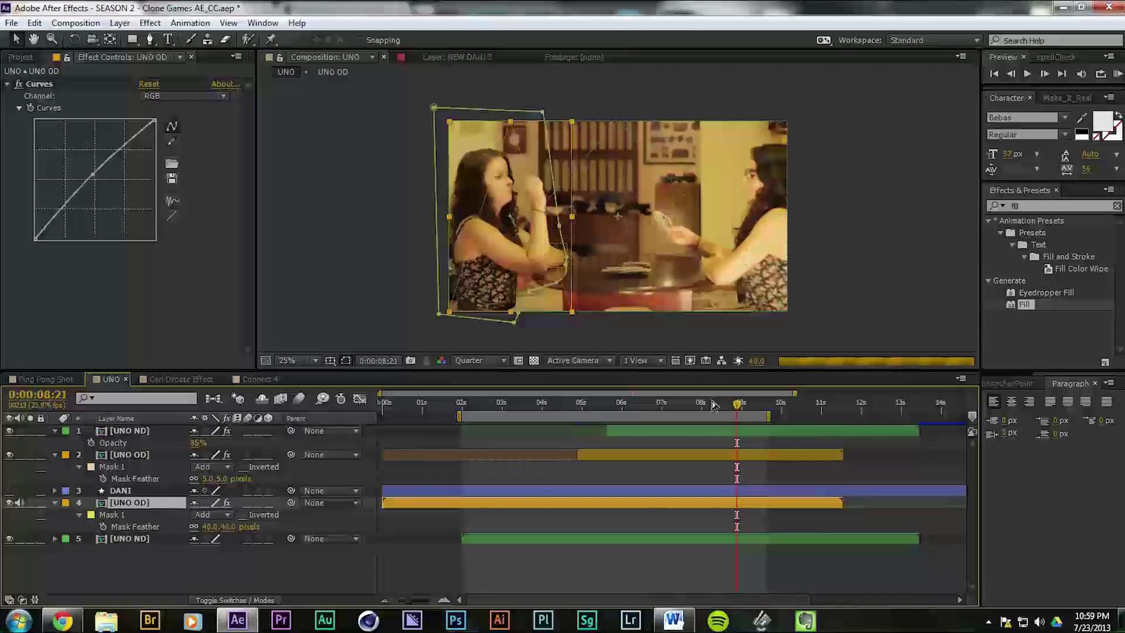
mouse_move(714, 404)
left_mouse_down()
mouse_move(686, 405)
mouse_move(740, 407)
mouse_move(686, 409)
mouse_move(752, 404)
mouse_move(690, 412)
mouse_move(701, 408)
left_mouse_up()
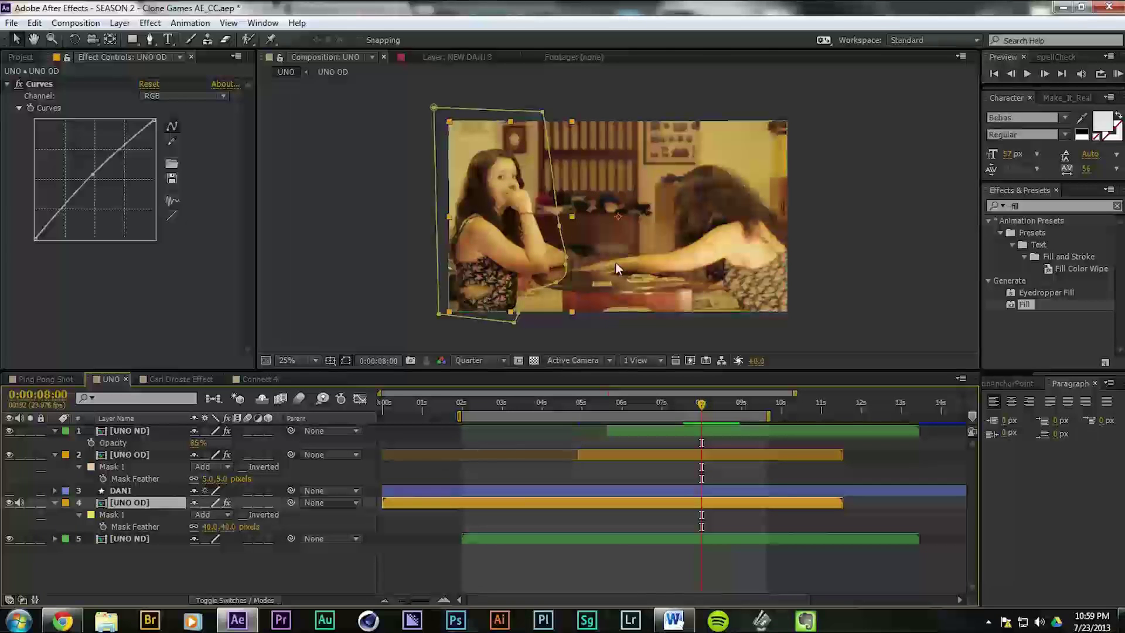
left_click(130, 456)
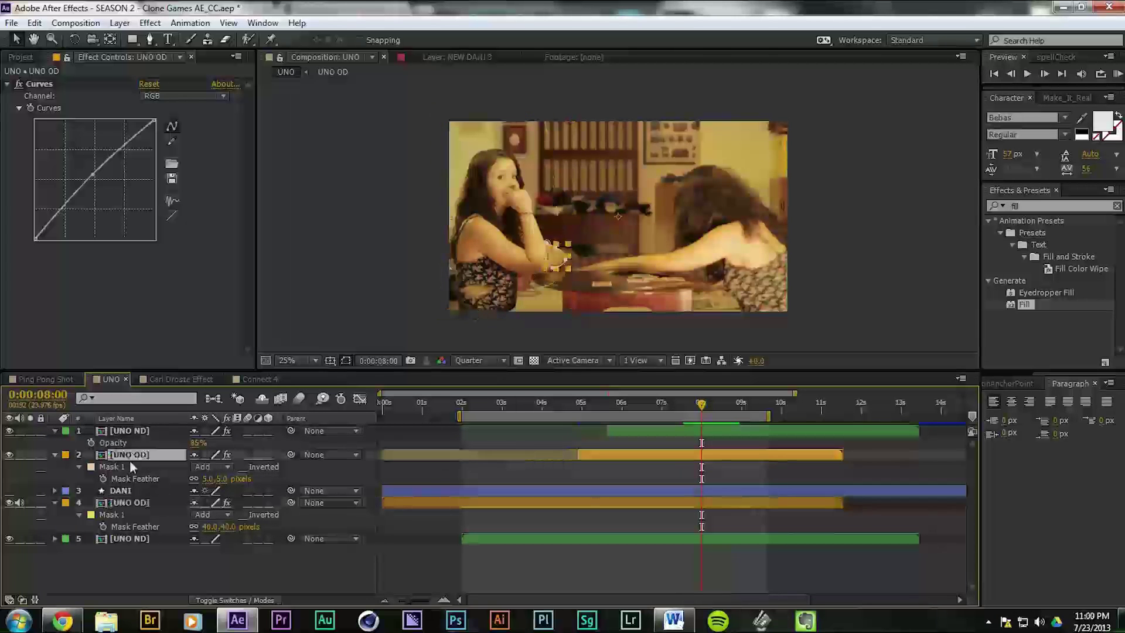
left_click(111, 433)
left_click(129, 540)
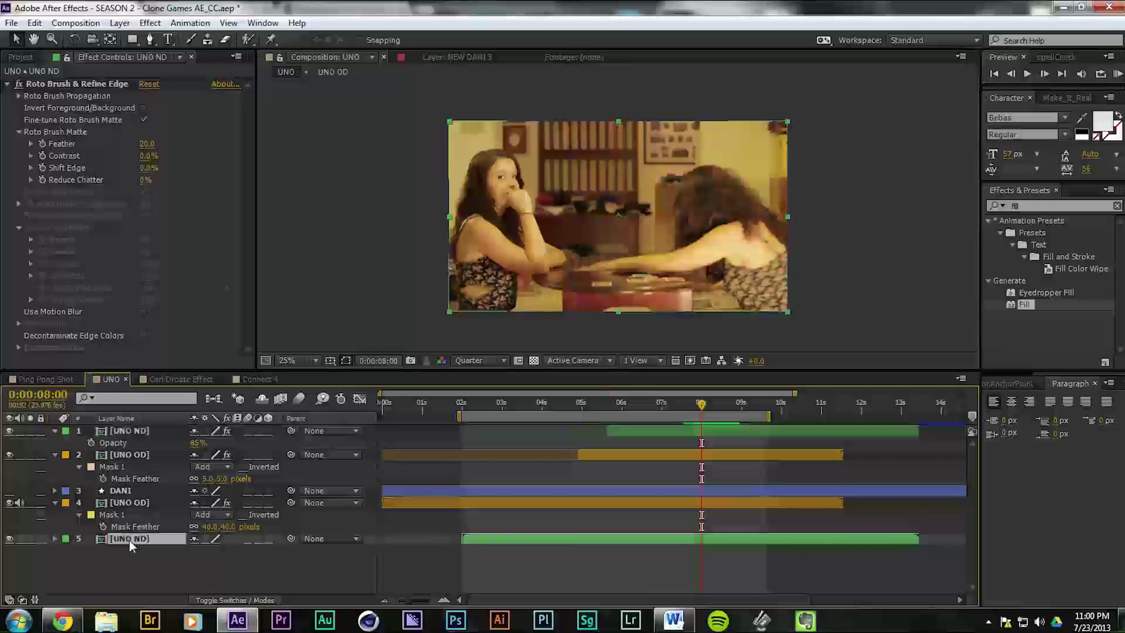
left_click(124, 503)
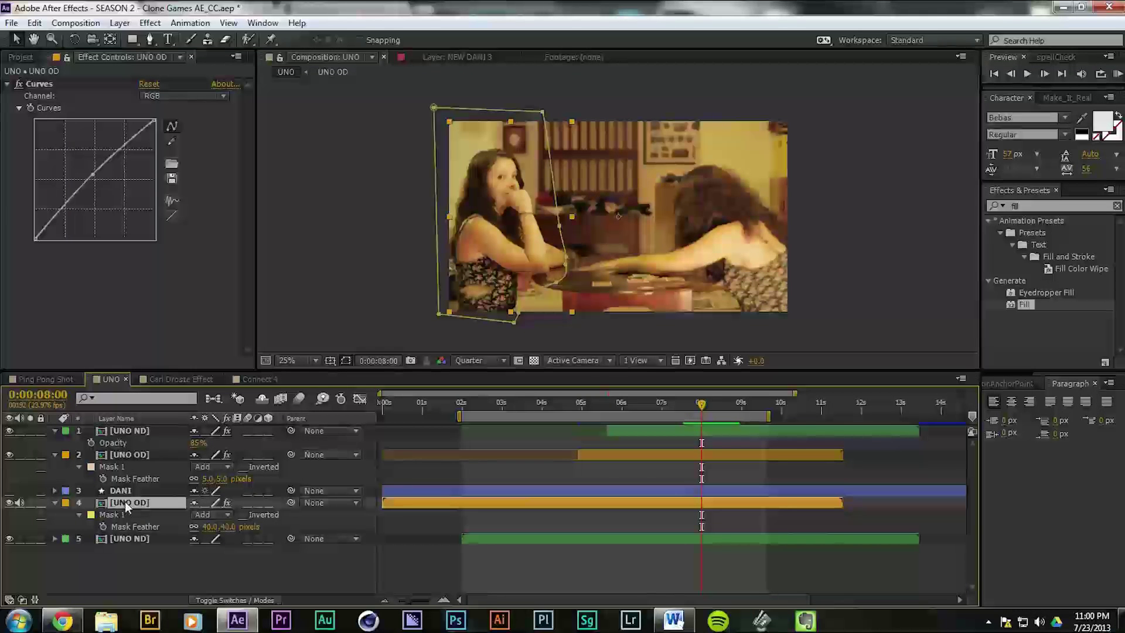
double_click(125, 505)
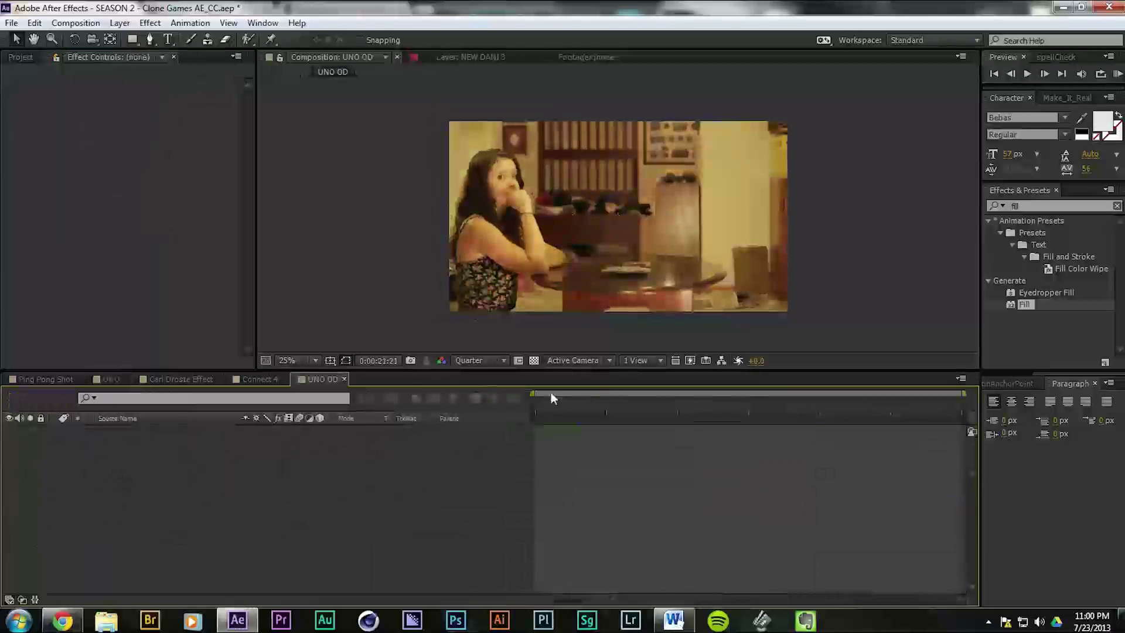
left_click_drag(413, 405, 1032, 430)
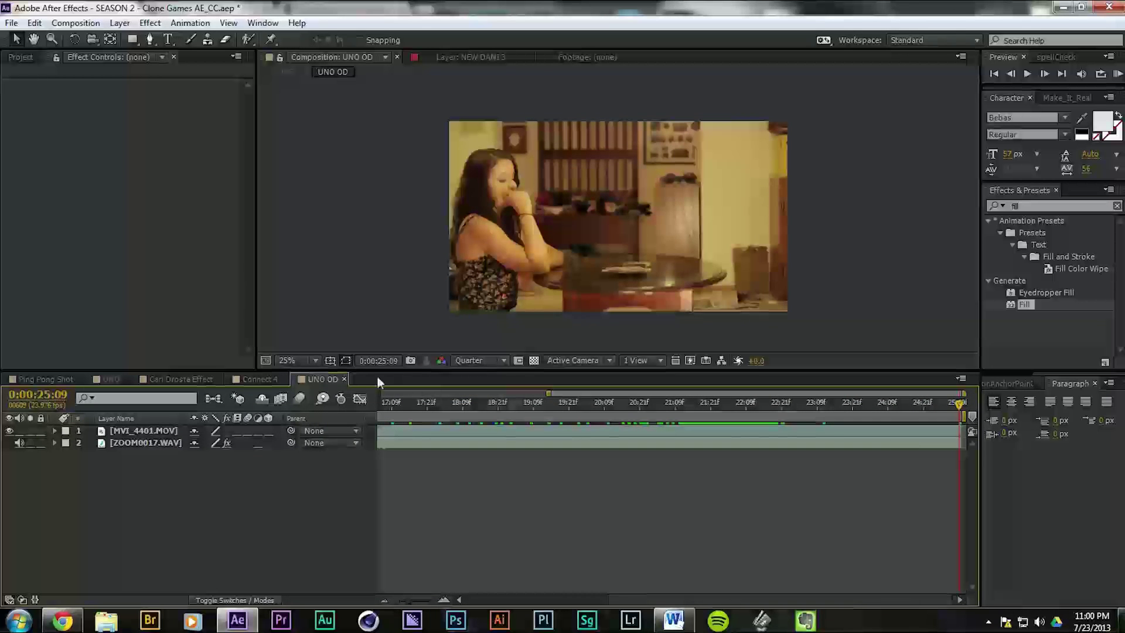
left_click(345, 378)
left_click(112, 379)
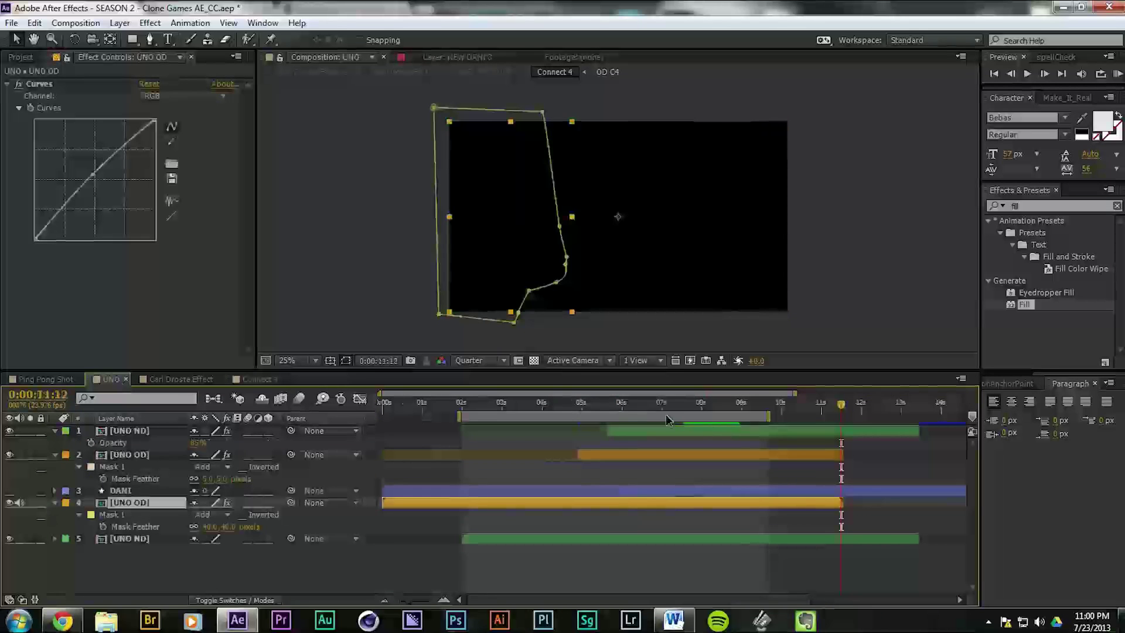
left_click_drag(717, 414, 729, 414)
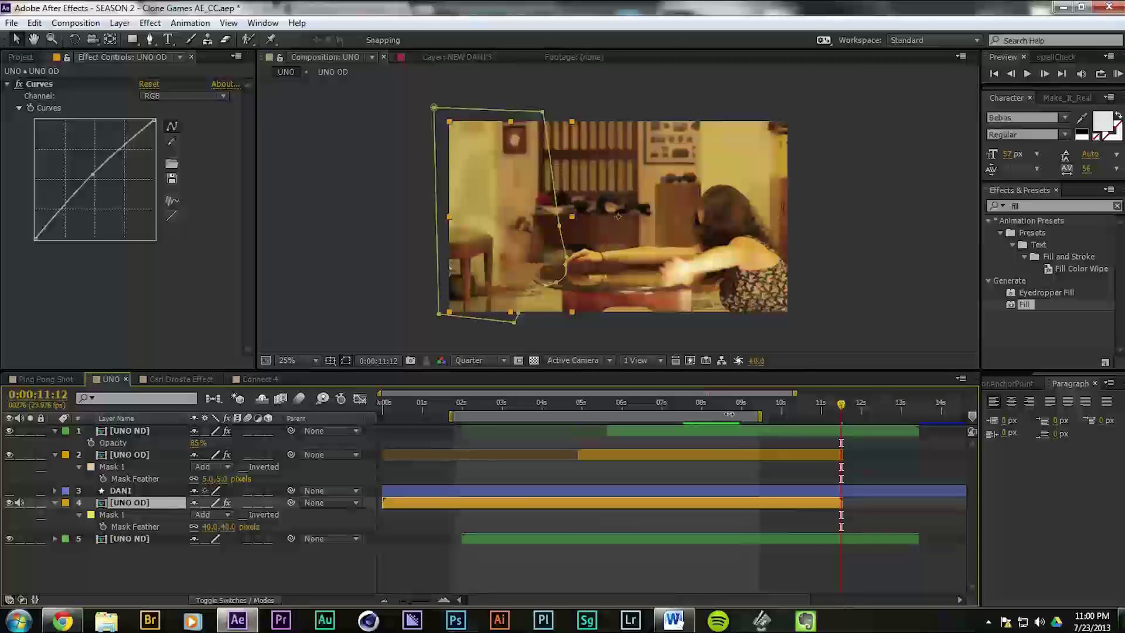
left_click(701, 404)
left_click_drag(703, 408, 694, 414)
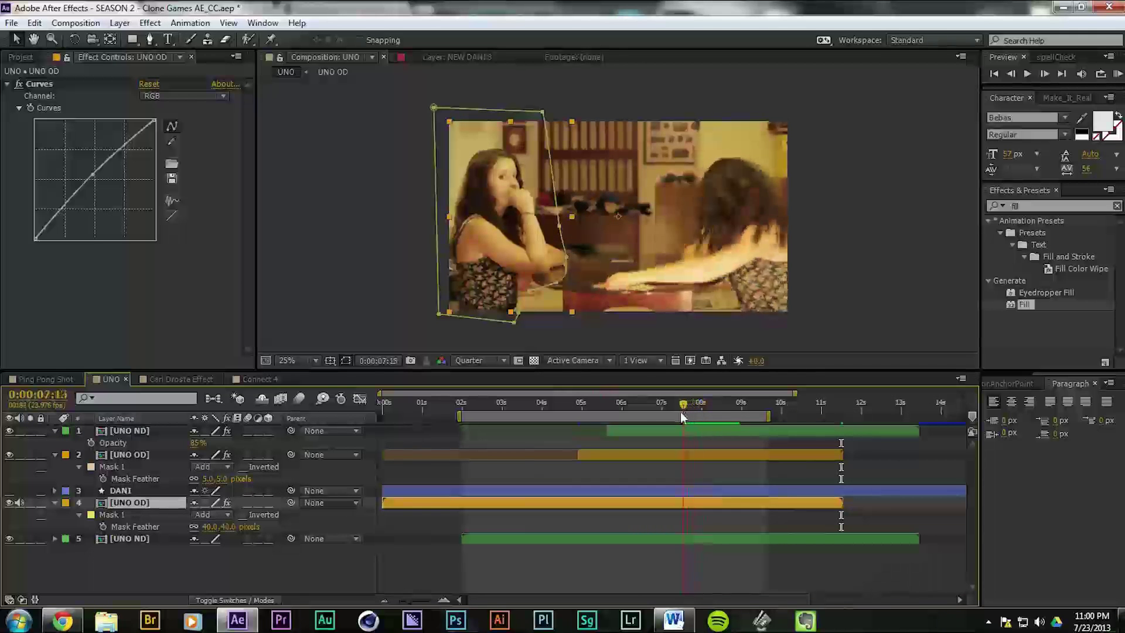
left_click_drag(682, 416, 513, 409)
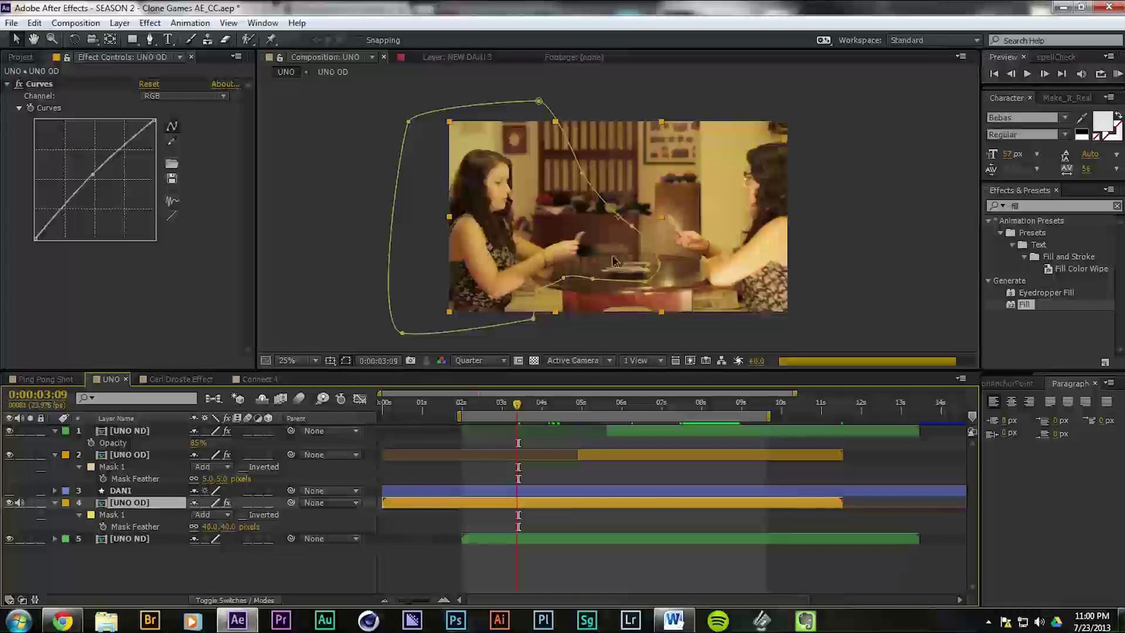
left_click(517, 412)
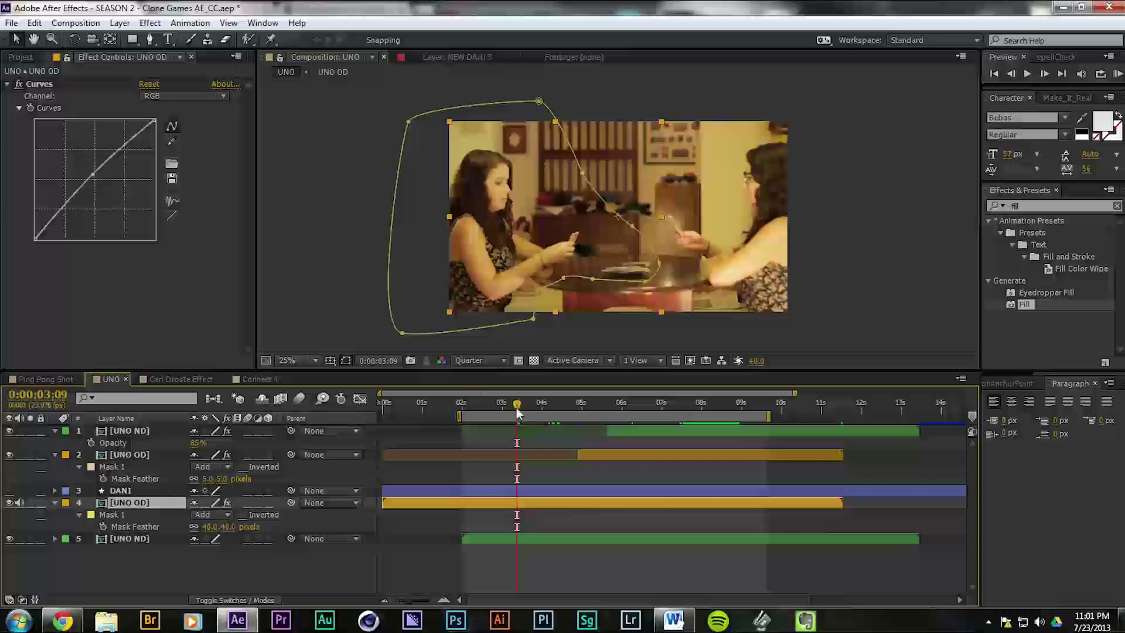
left_click_drag(496, 406, 612, 401)
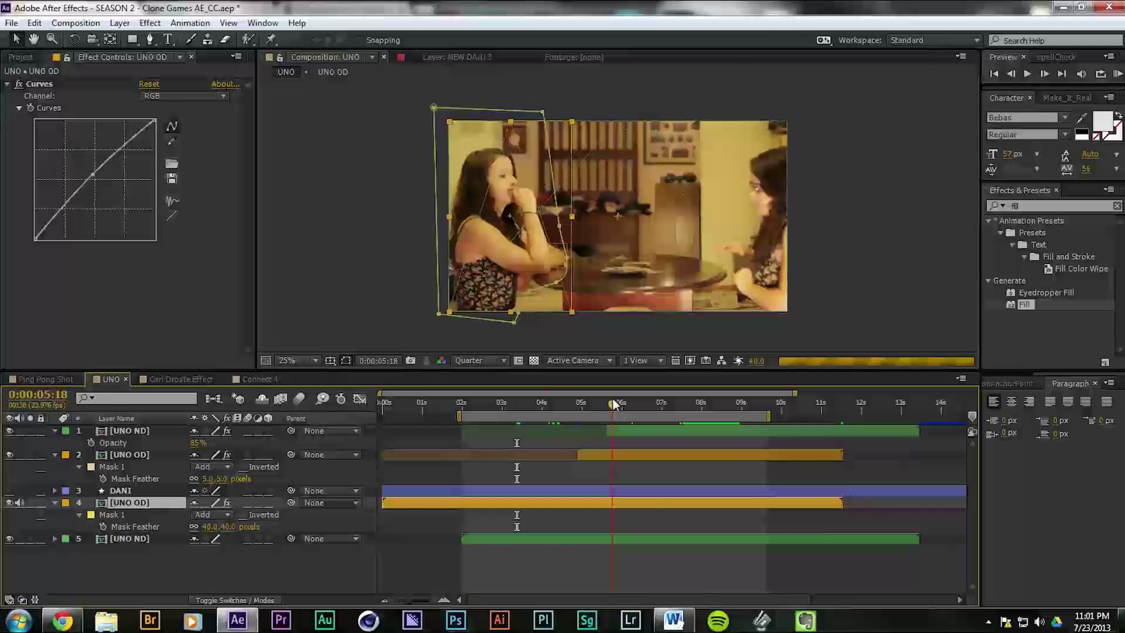
left_click_drag(613, 404, 725, 404)
key("KP_2")
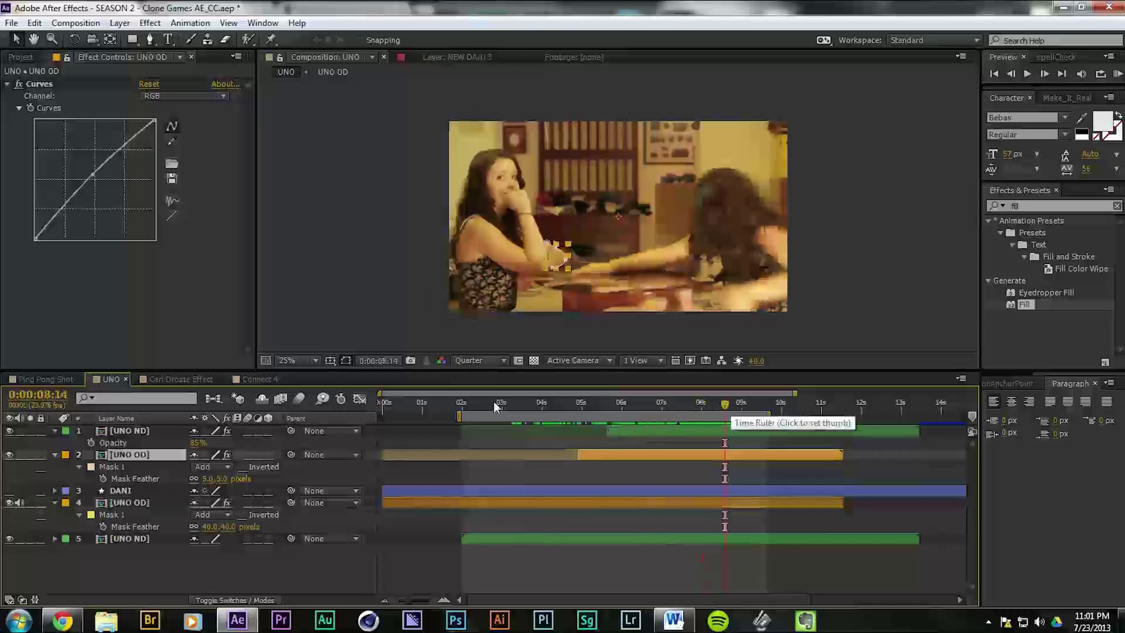
left_click(10, 455)
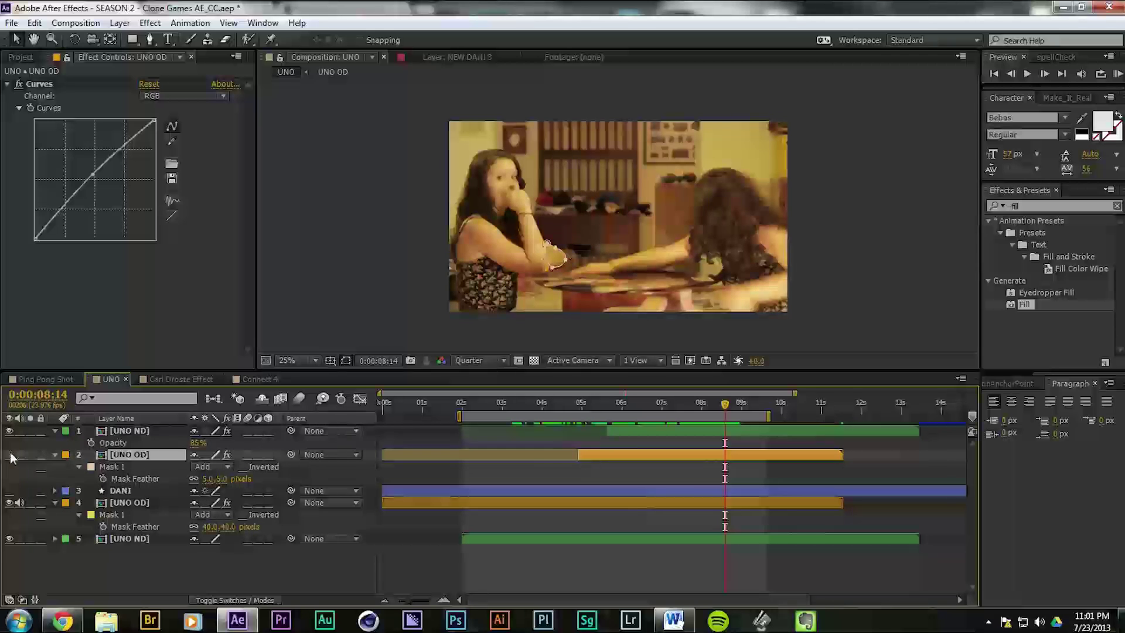
left_click(10, 452)
left_click(123, 505)
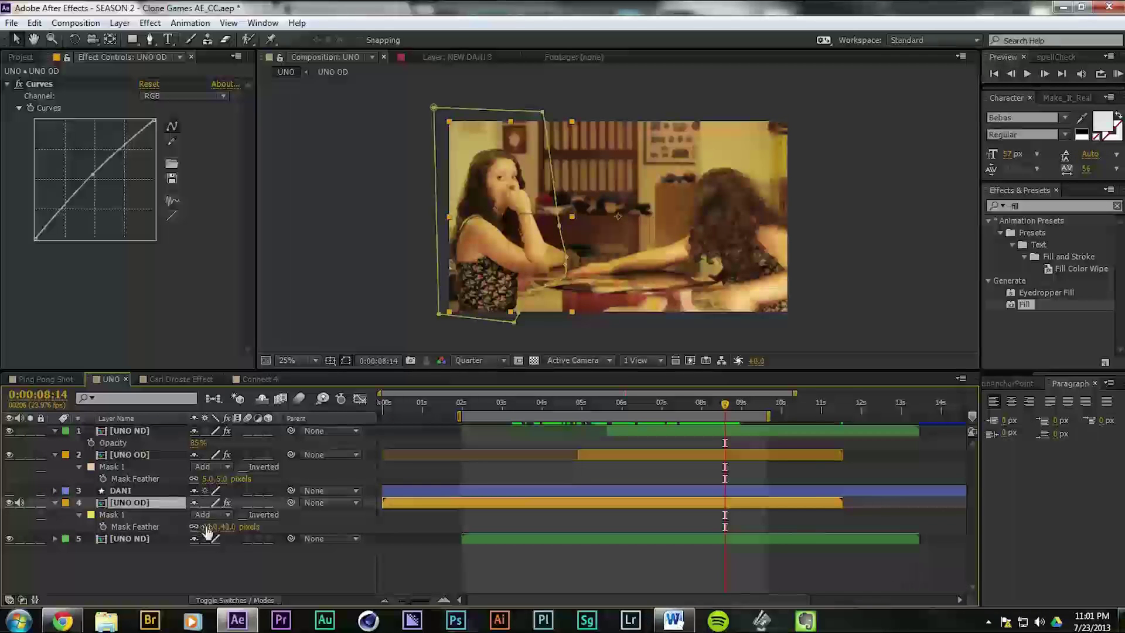
key("period")
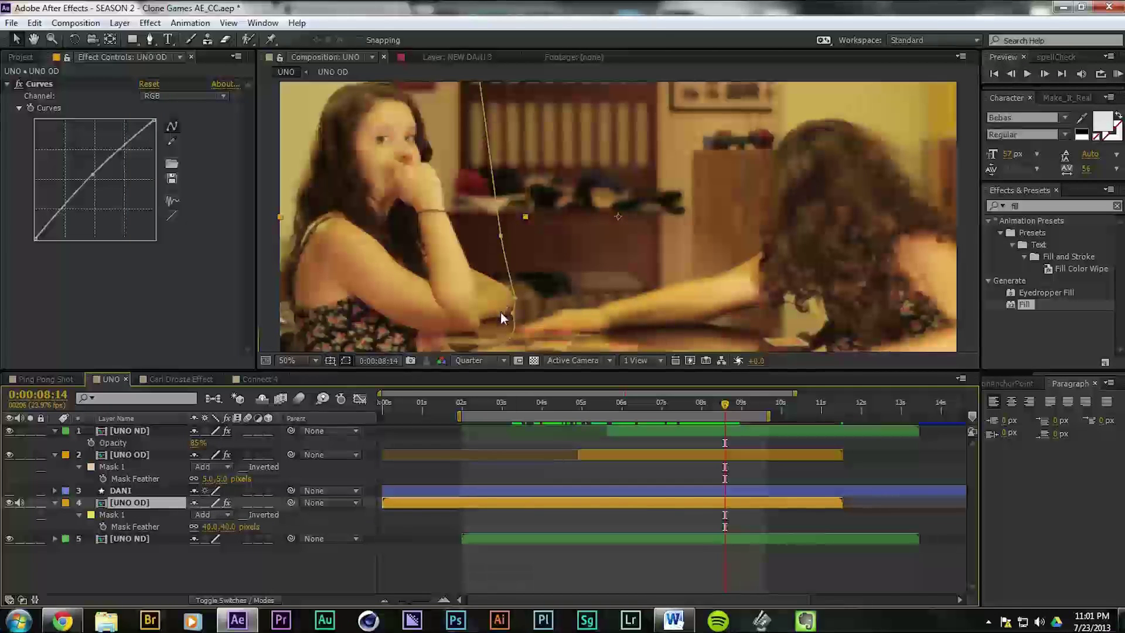
left_click(126, 457)
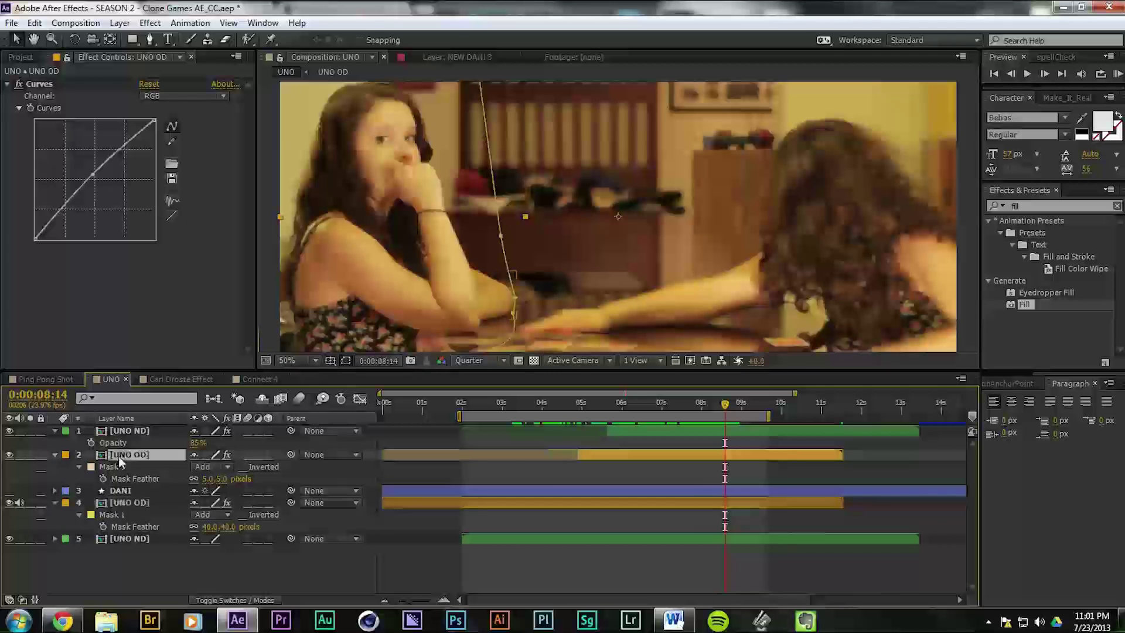
left_click(9, 455)
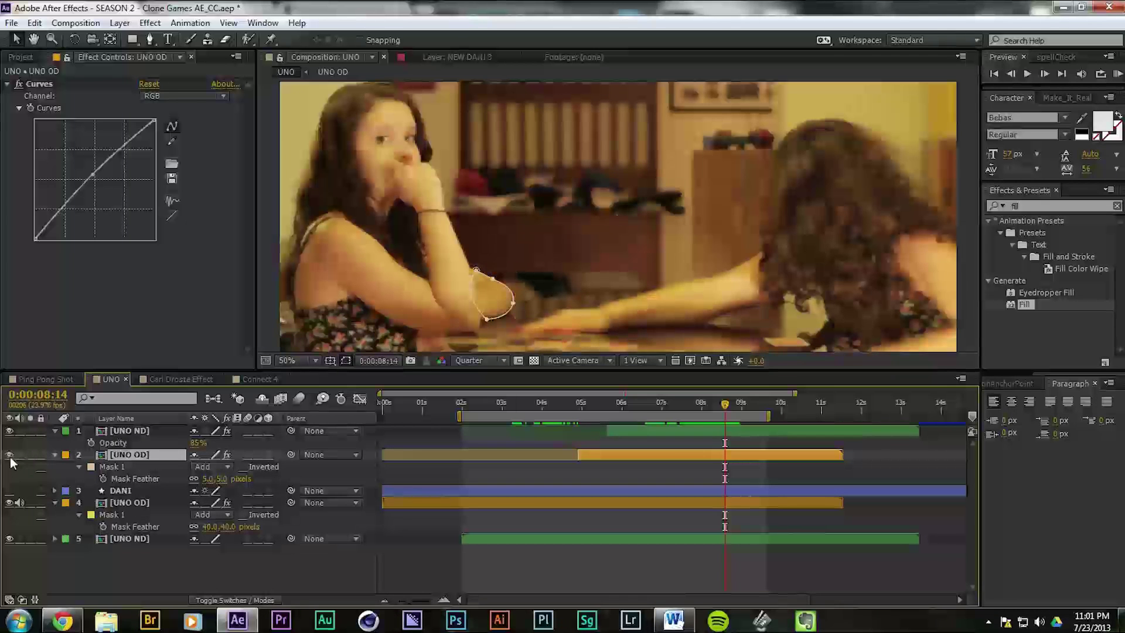
left_click(9, 455)
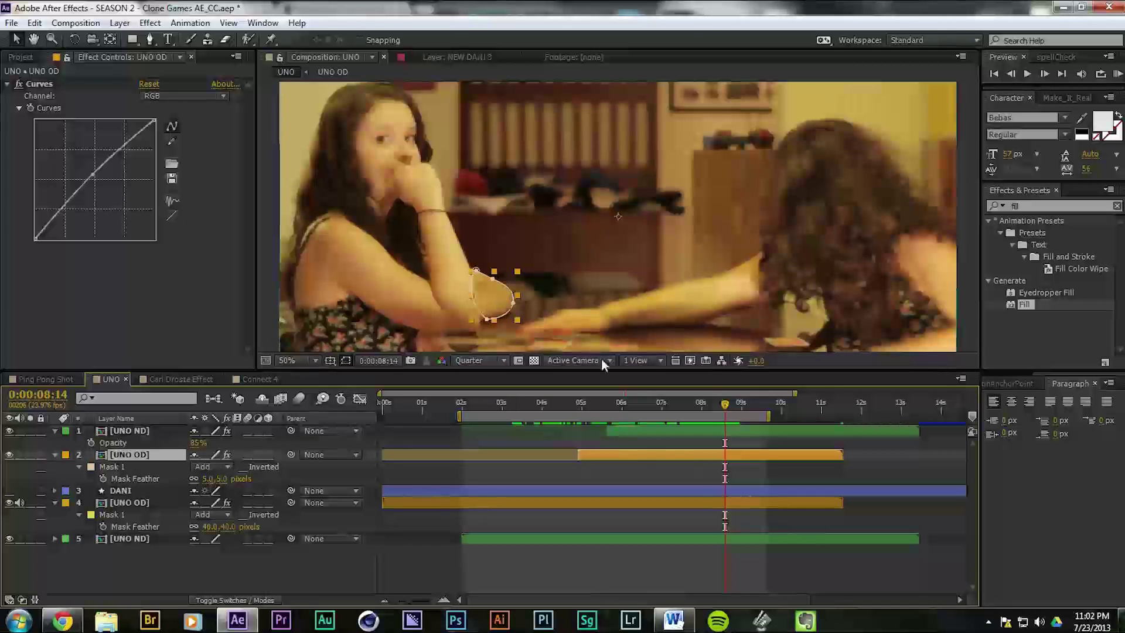
left_click_drag(729, 405, 745, 408)
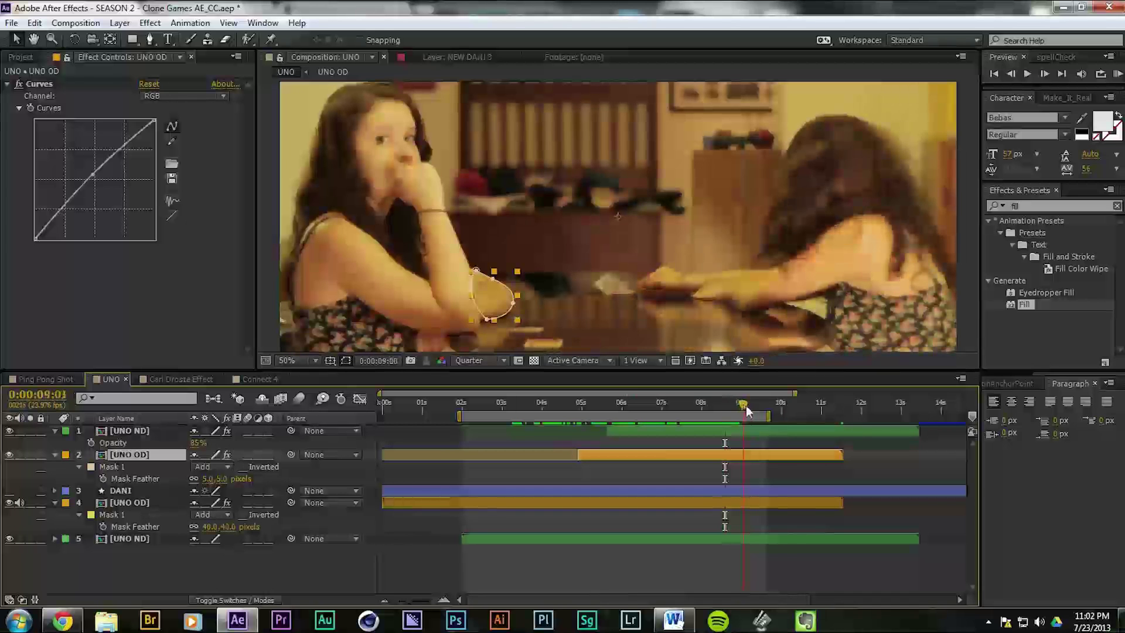
left_click(715, 406)
left_click_drag(652, 268, 746, 200)
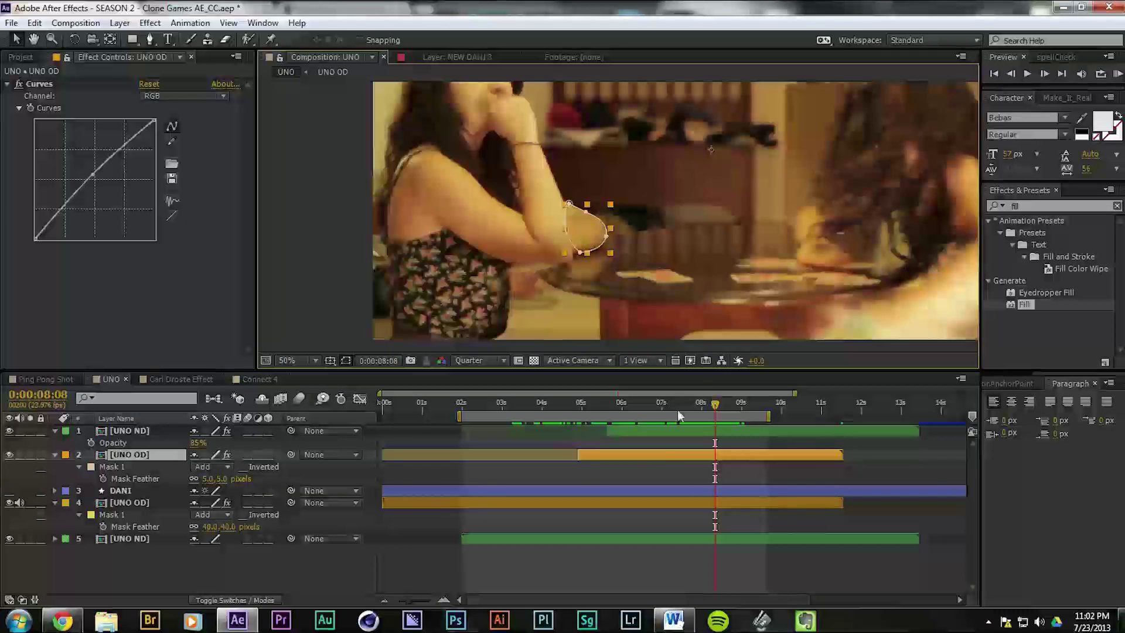
left_click_drag(678, 410, 635, 406)
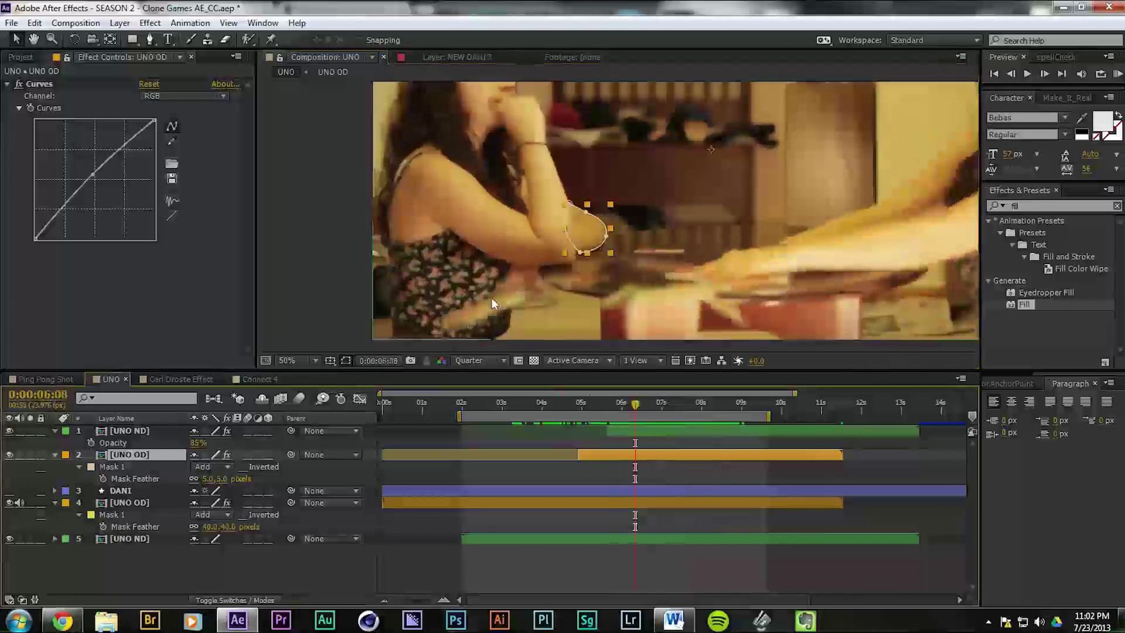
left_click(135, 430)
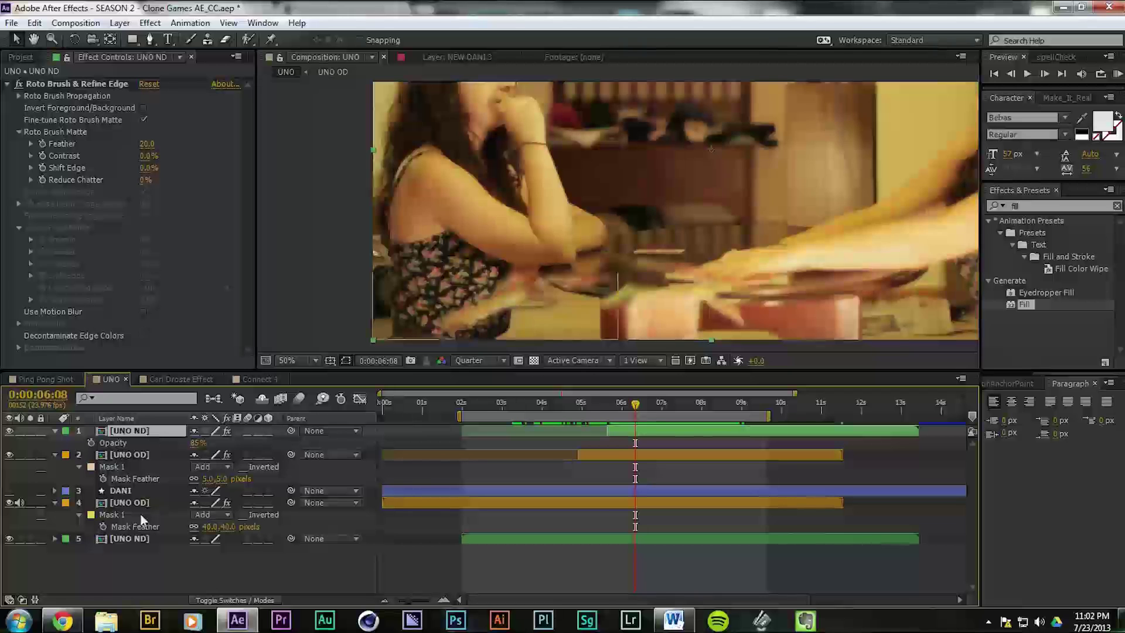
left_click(91, 87)
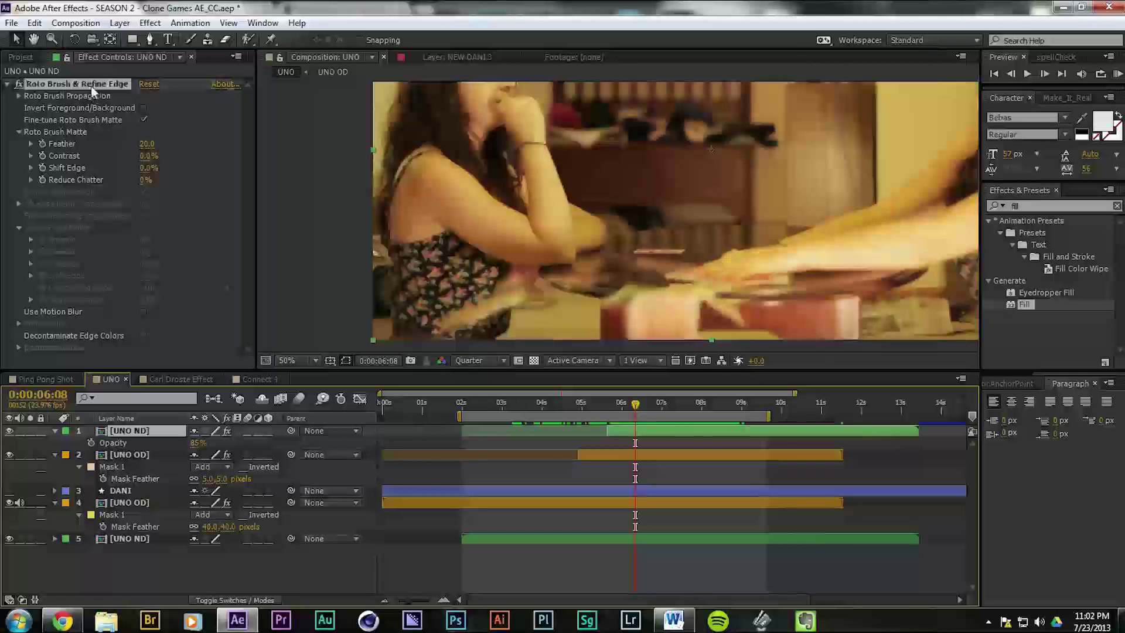
left_click(19, 87)
left_click(20, 86)
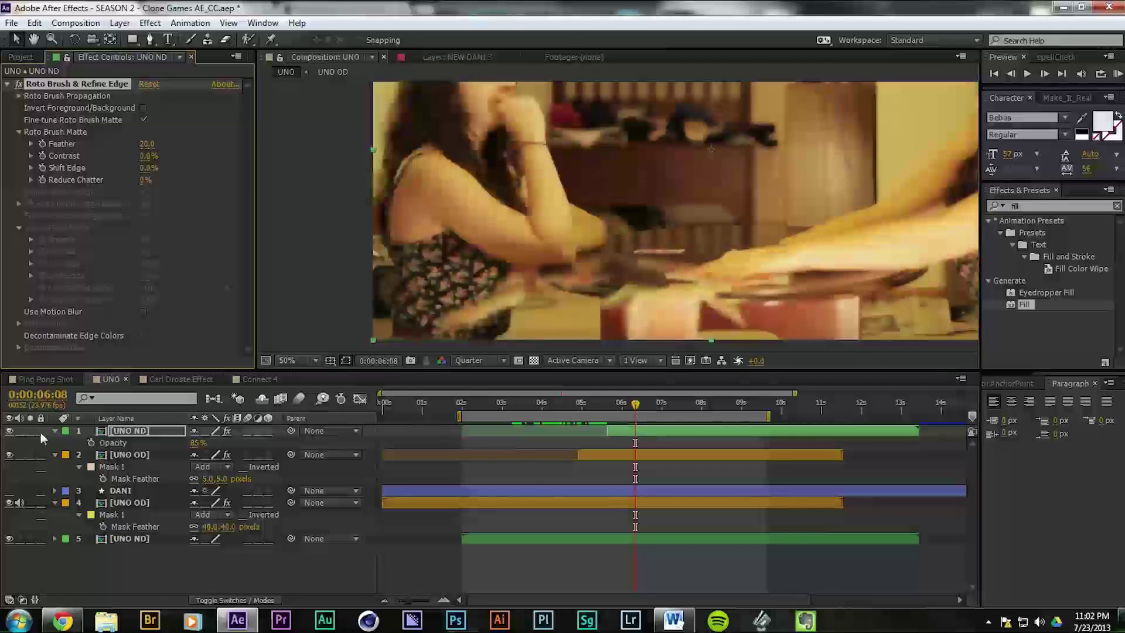
left_click(9, 431)
left_click(9, 432)
left_click(9, 432)
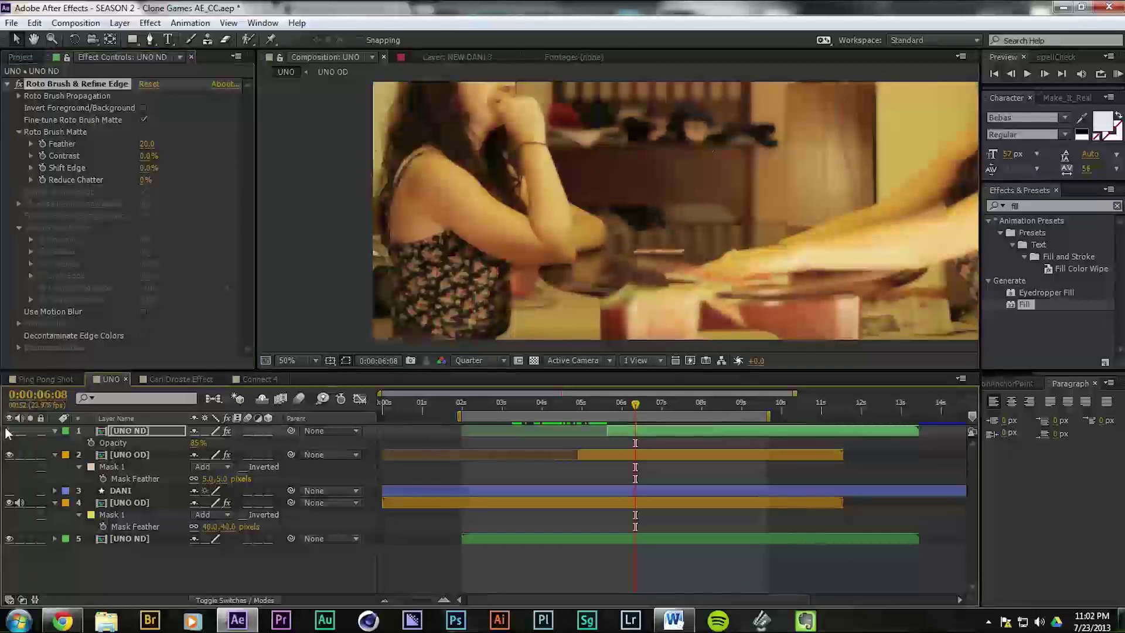
left_click(9, 431)
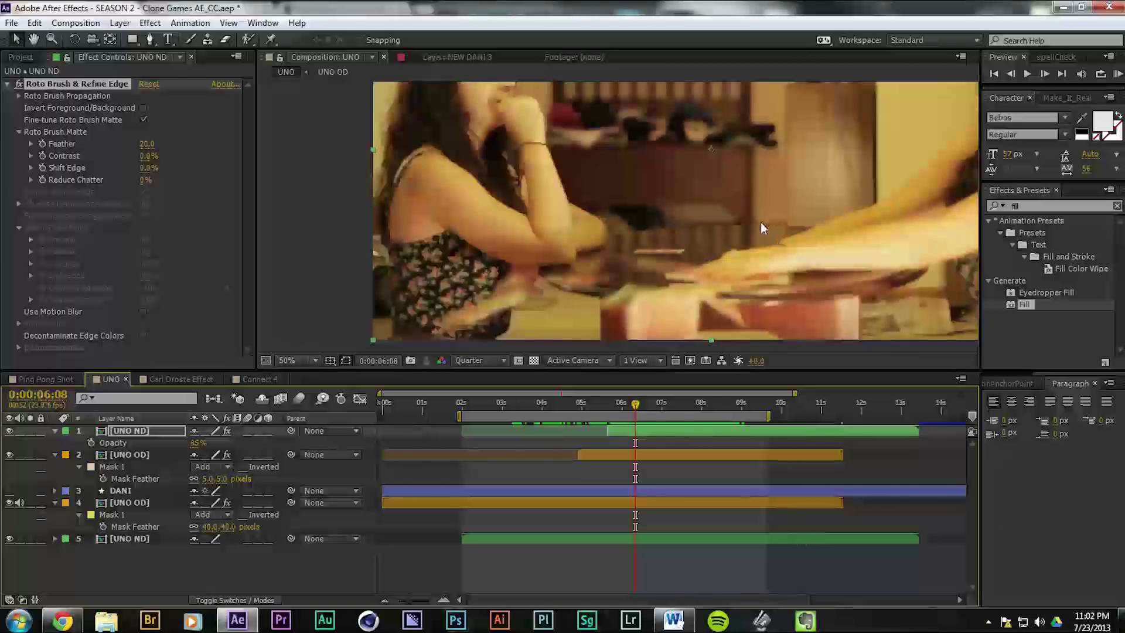
scroll(756, 225, "down", 1)
left_click_drag(639, 409, 759, 415)
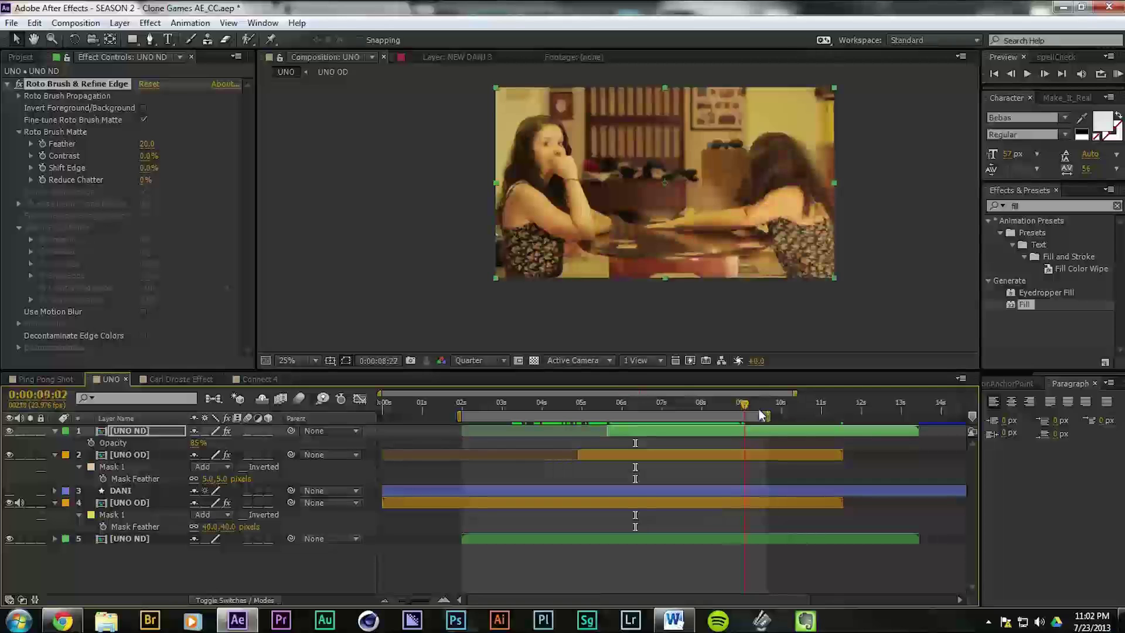
Step: In the Connect 4 comp, select the OD C4 layer and scrub to check its mask edge
left_click(261, 379)
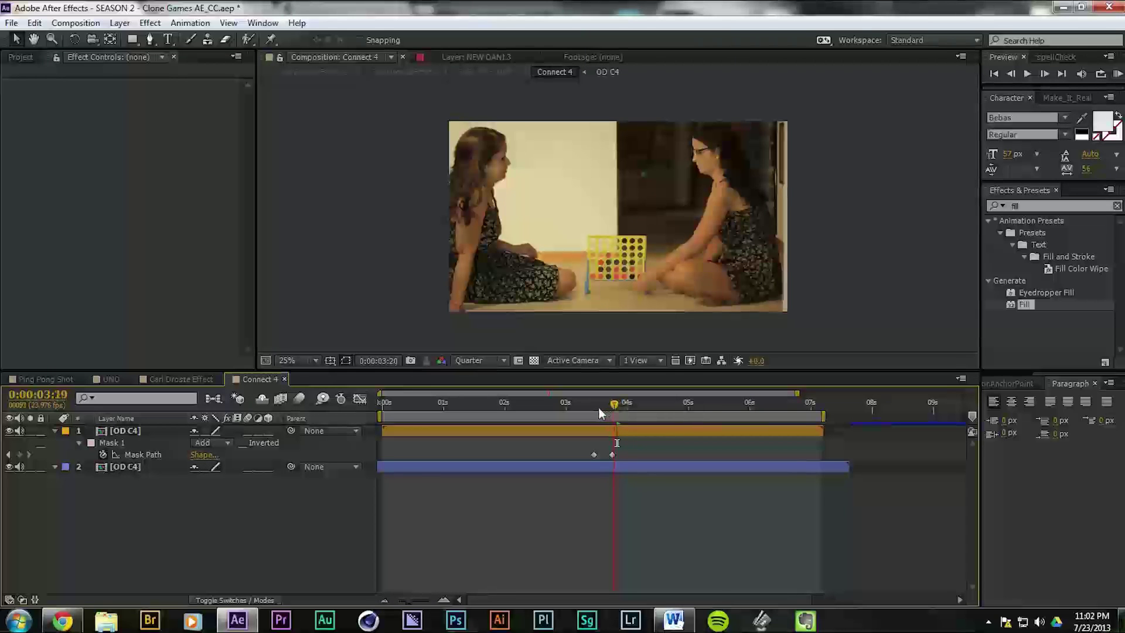
left_click_drag(597, 409, 579, 413)
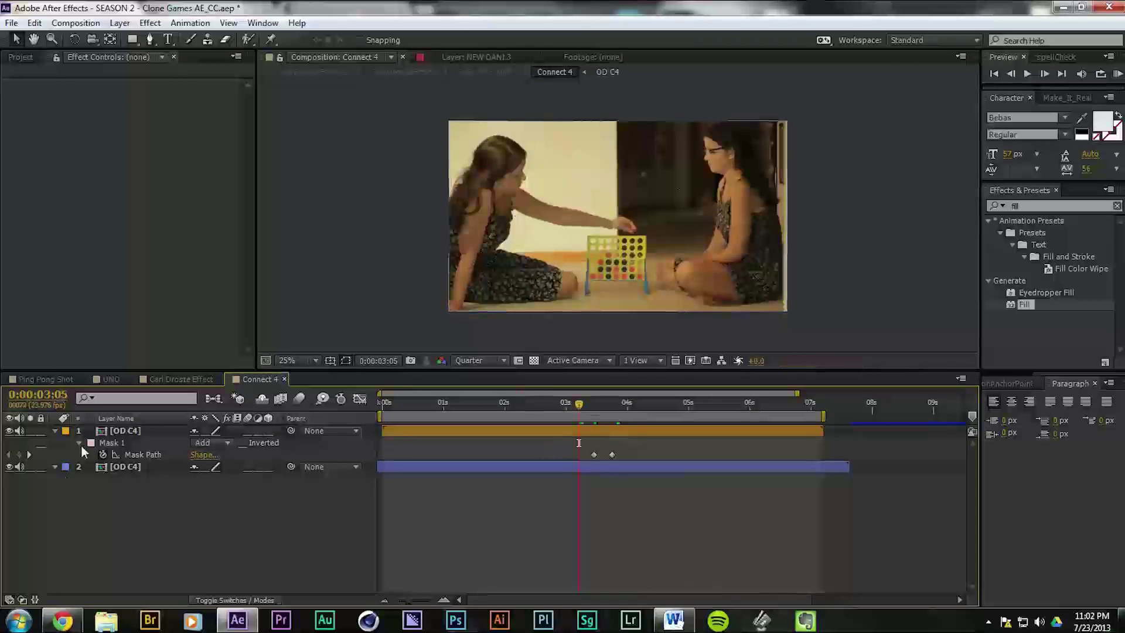
left_click(120, 431)
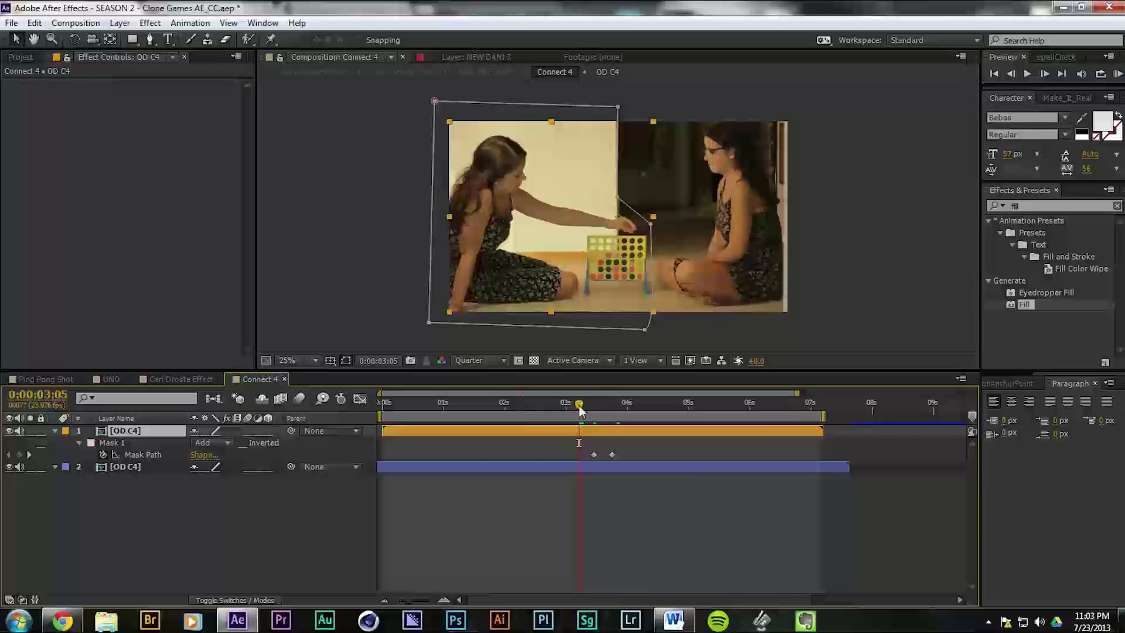
left_click_drag(582, 409, 762, 417)
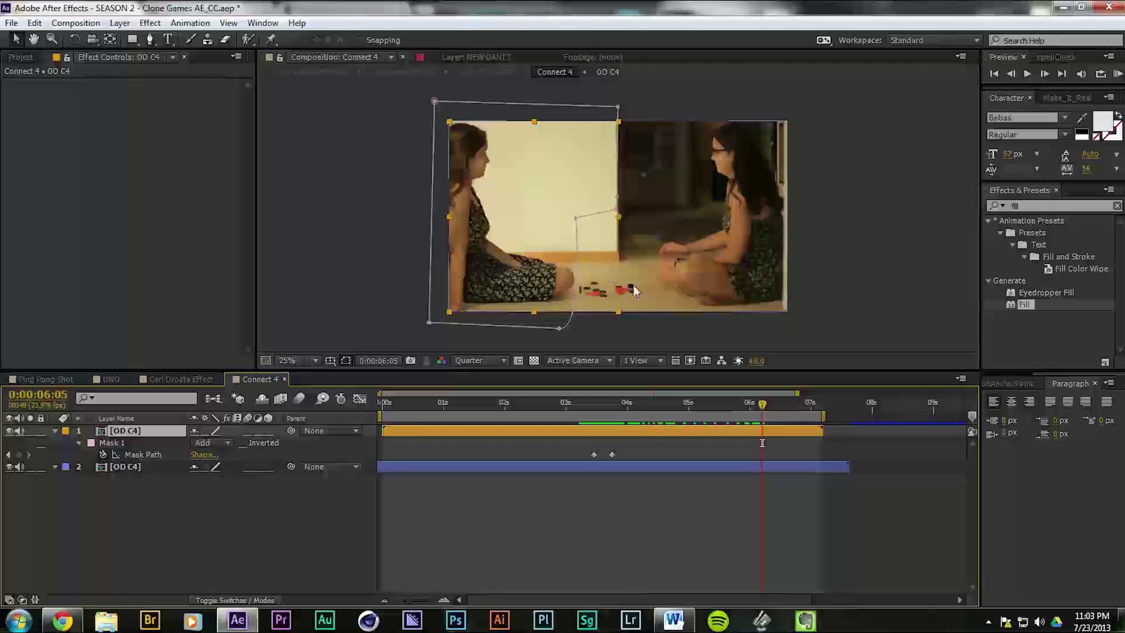
Step: Review the mask between four and five seconds, then switch to the Carl Droste Effect composition
left_click(768, 405)
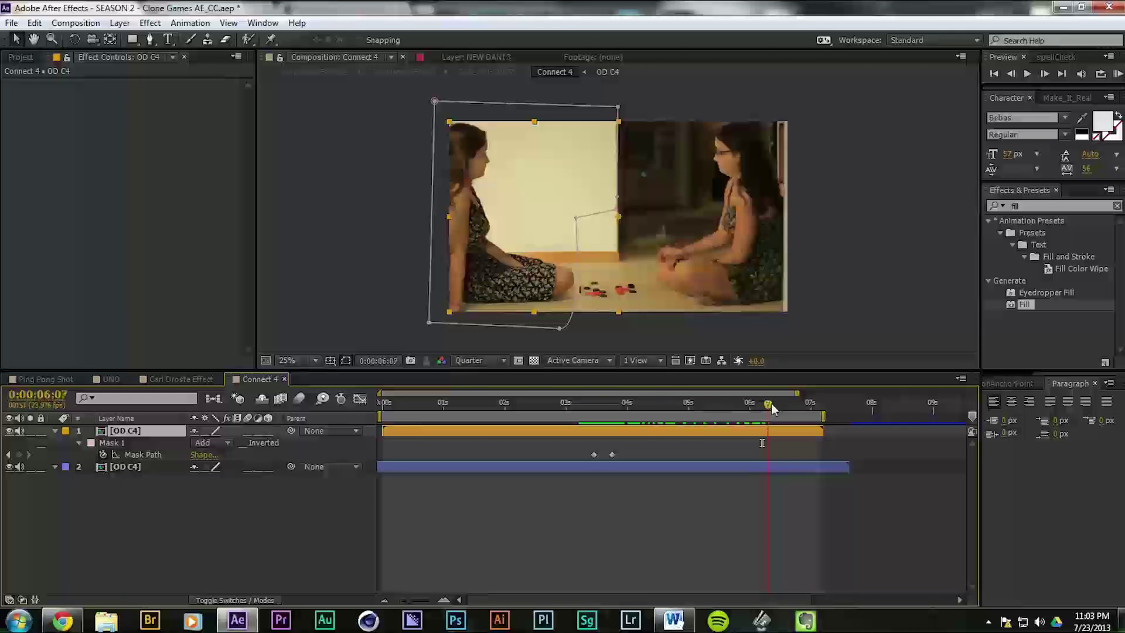
left_click_drag(771, 405, 547, 412)
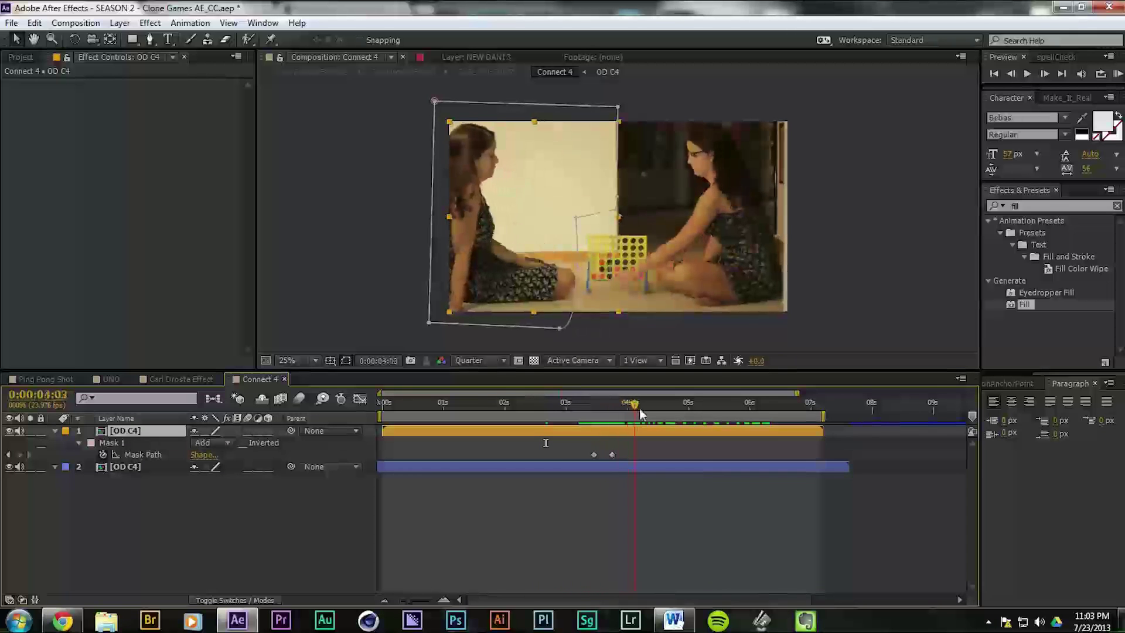
left_click_drag(614, 409, 625, 443)
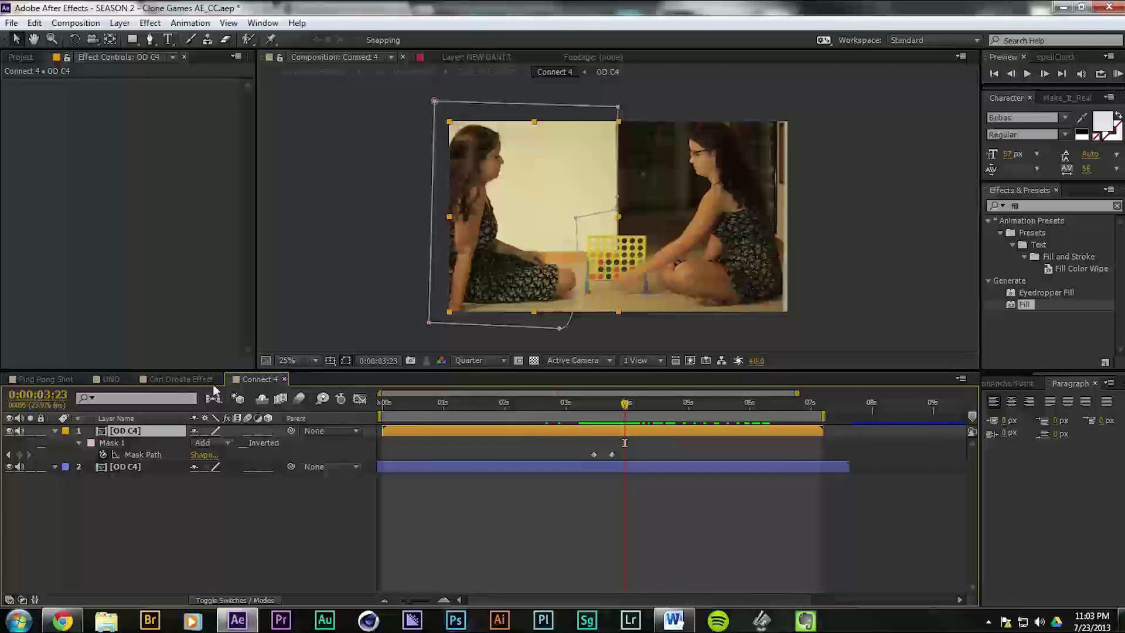
left_click(190, 380)
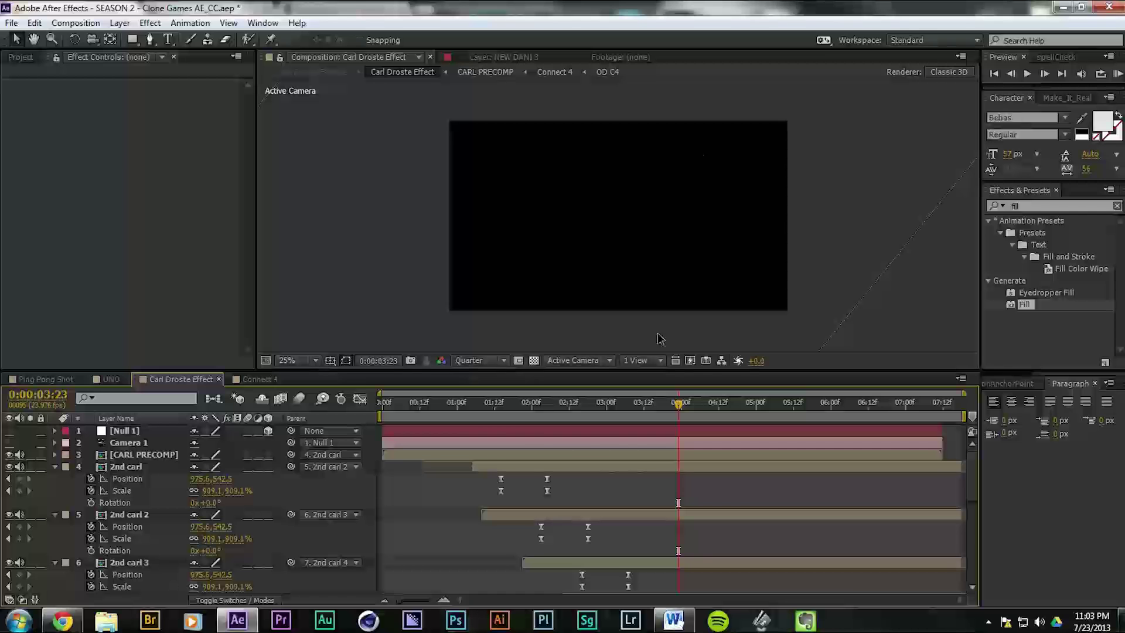
Step: Scrub the Droste zoom, return to about 1:14, and open the CARL PRECOMP layer
left_click(485, 406)
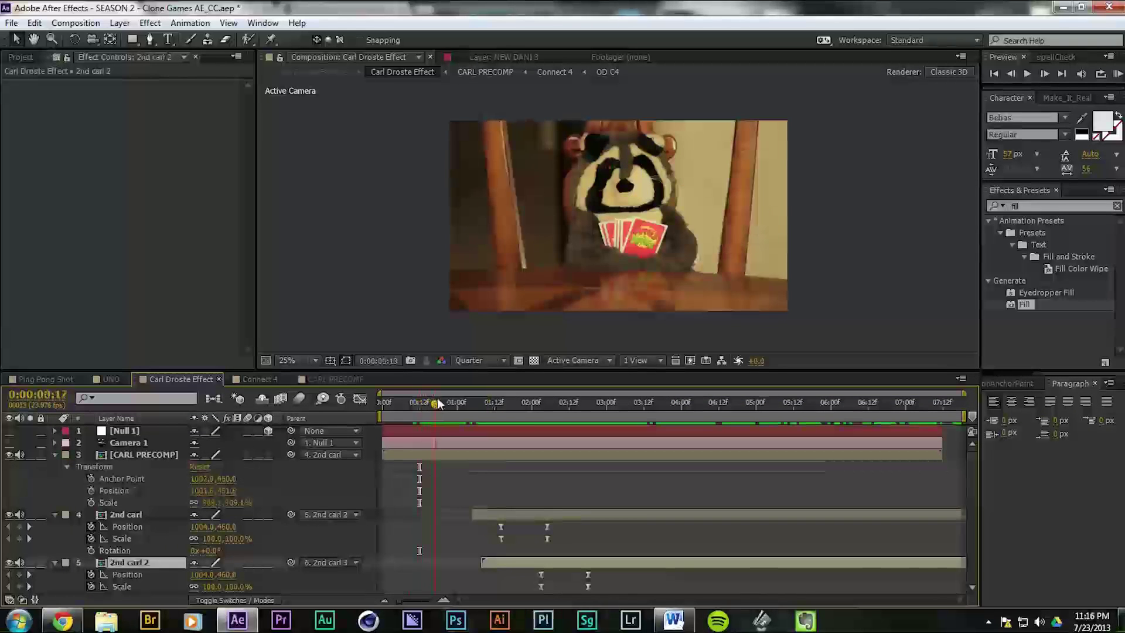
left_click_drag(439, 404, 947, 416)
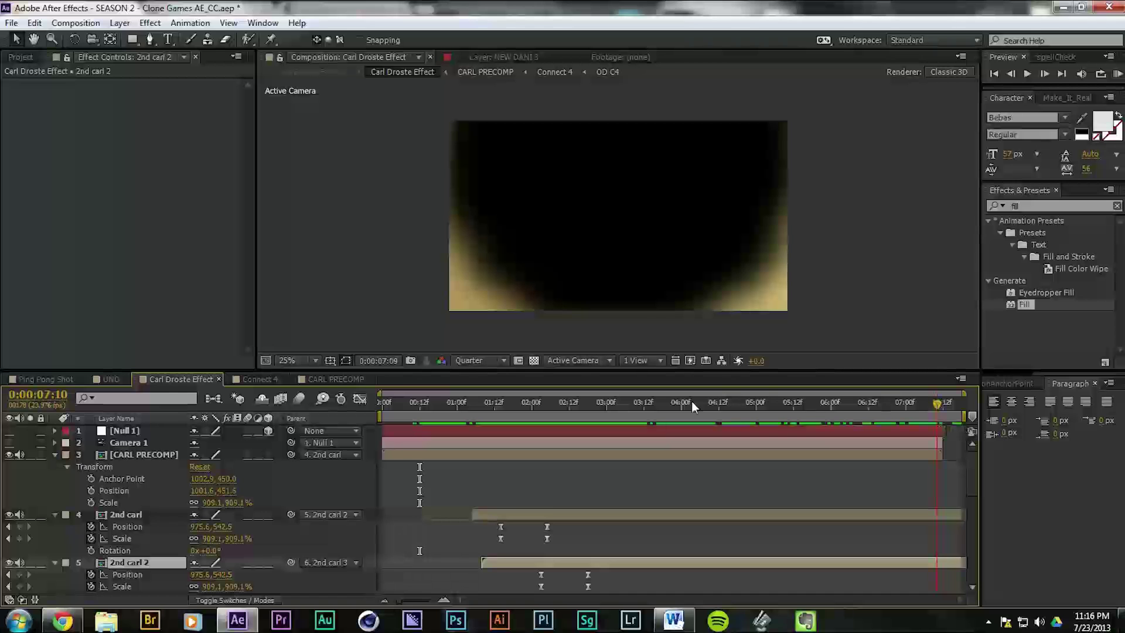
left_click(492, 408)
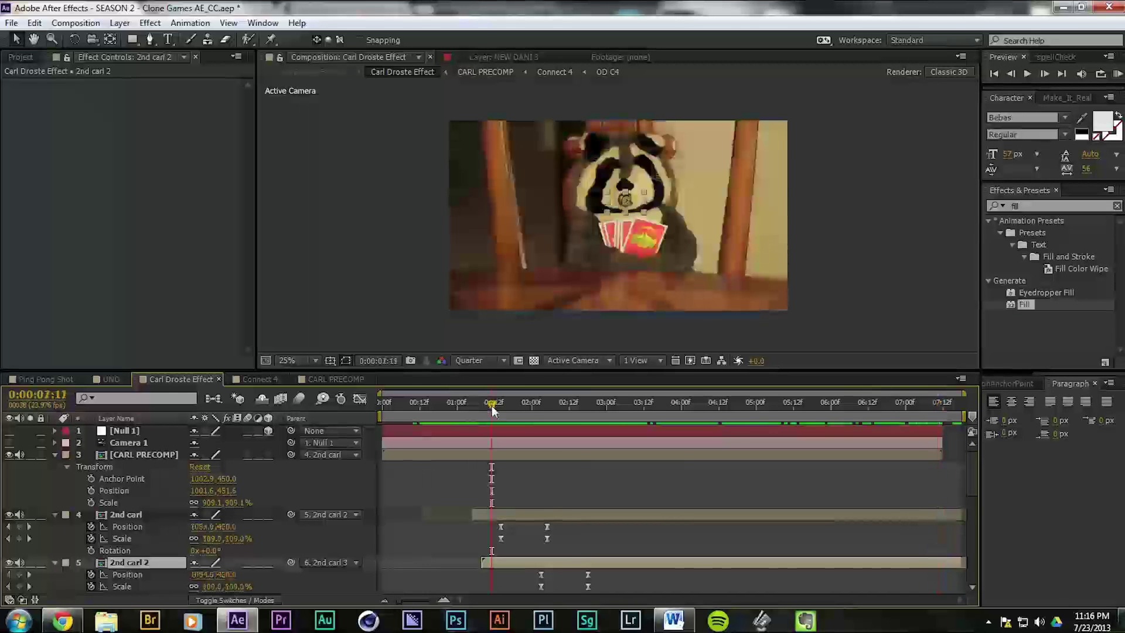
left_click(144, 455)
left_click(336, 379)
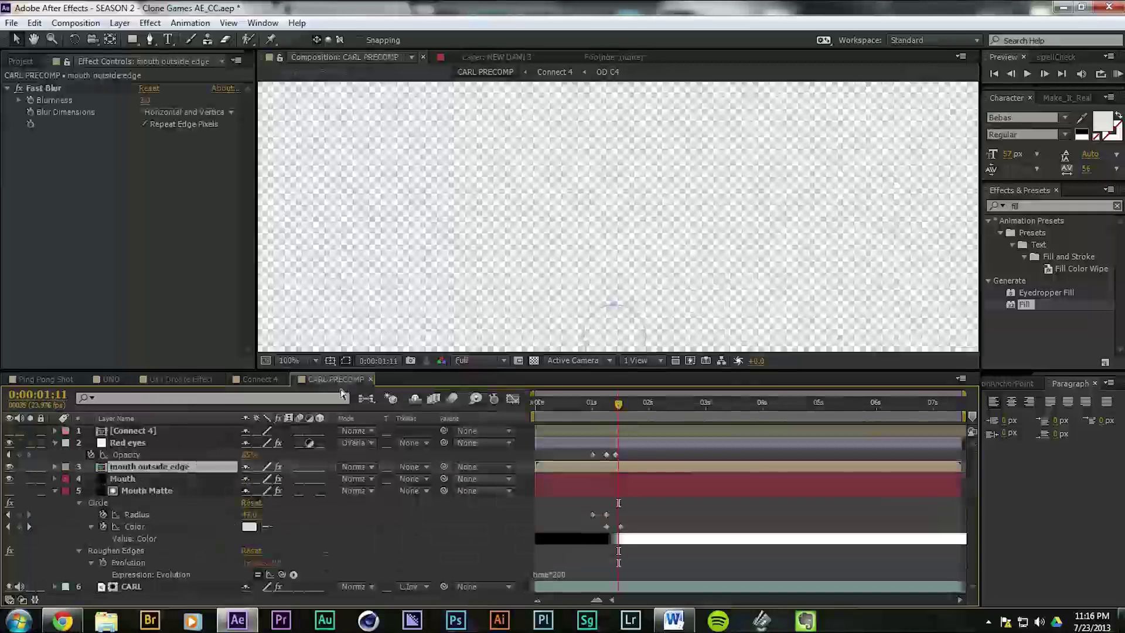
scroll(520, 216, "down", 2)
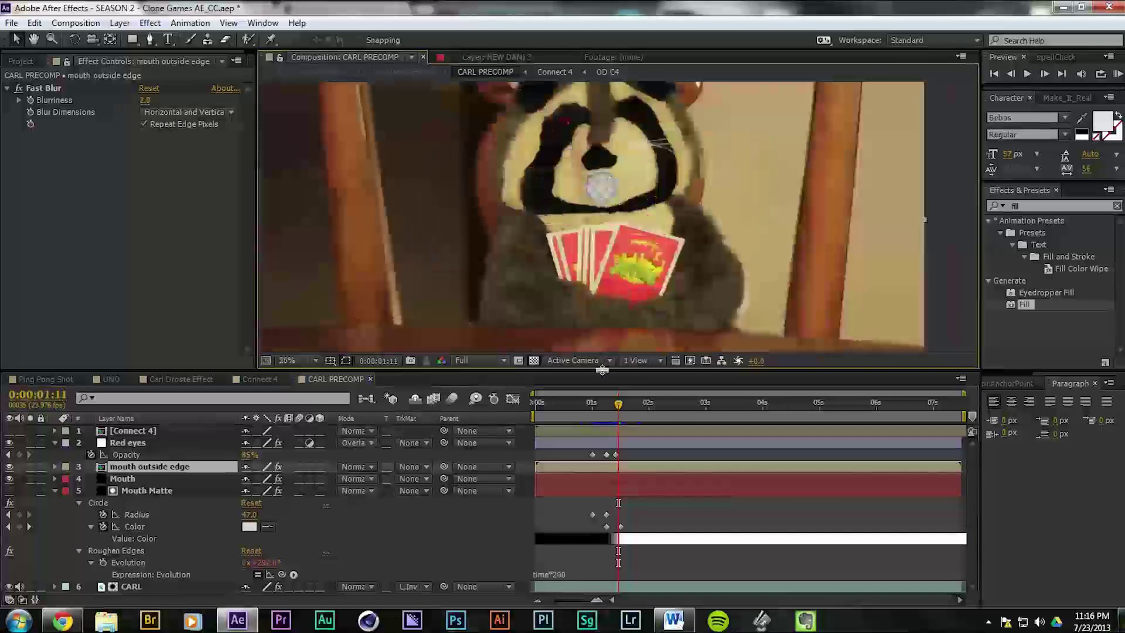
mouse_move(618, 404)
left_mouse_down()
mouse_move(581, 405)
mouse_move(624, 402)
left_mouse_up()
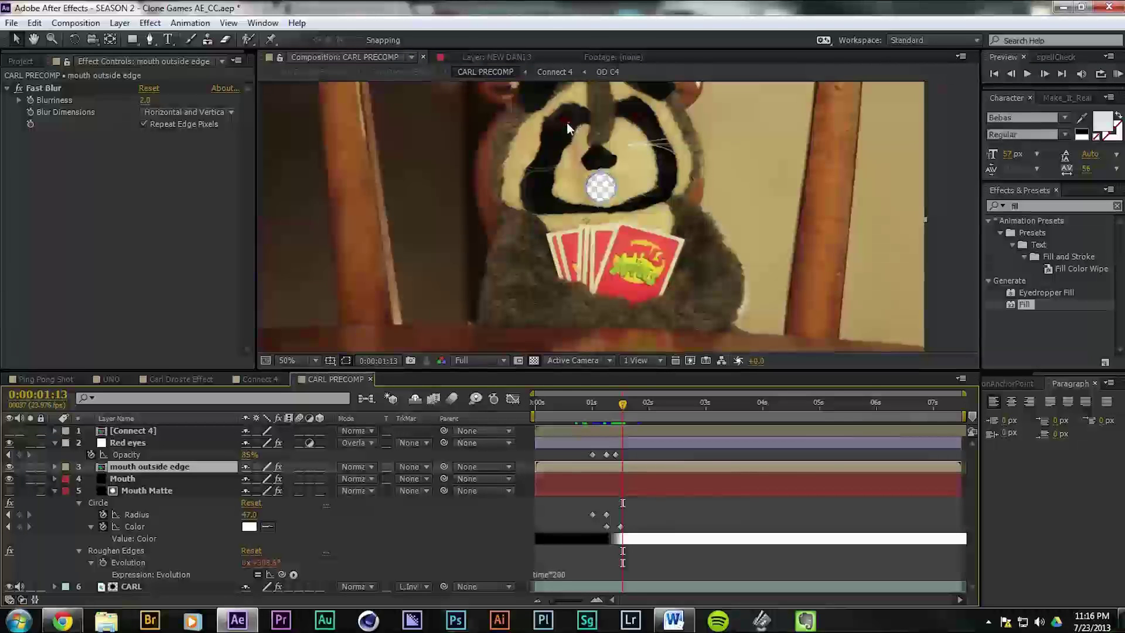
left_click(651, 405)
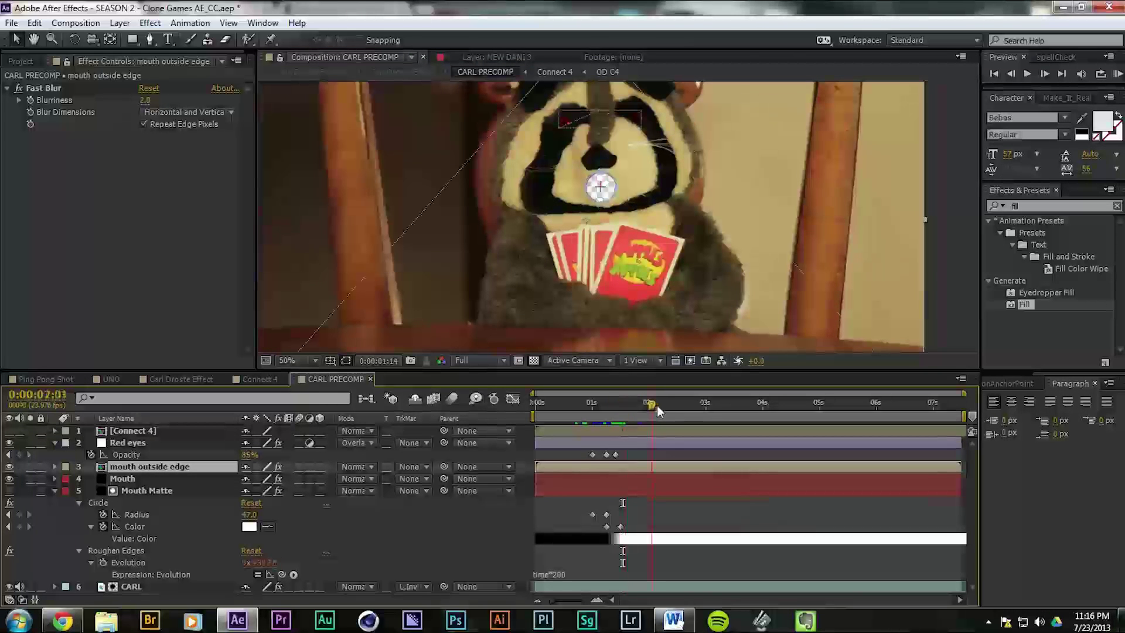
left_click(616, 409)
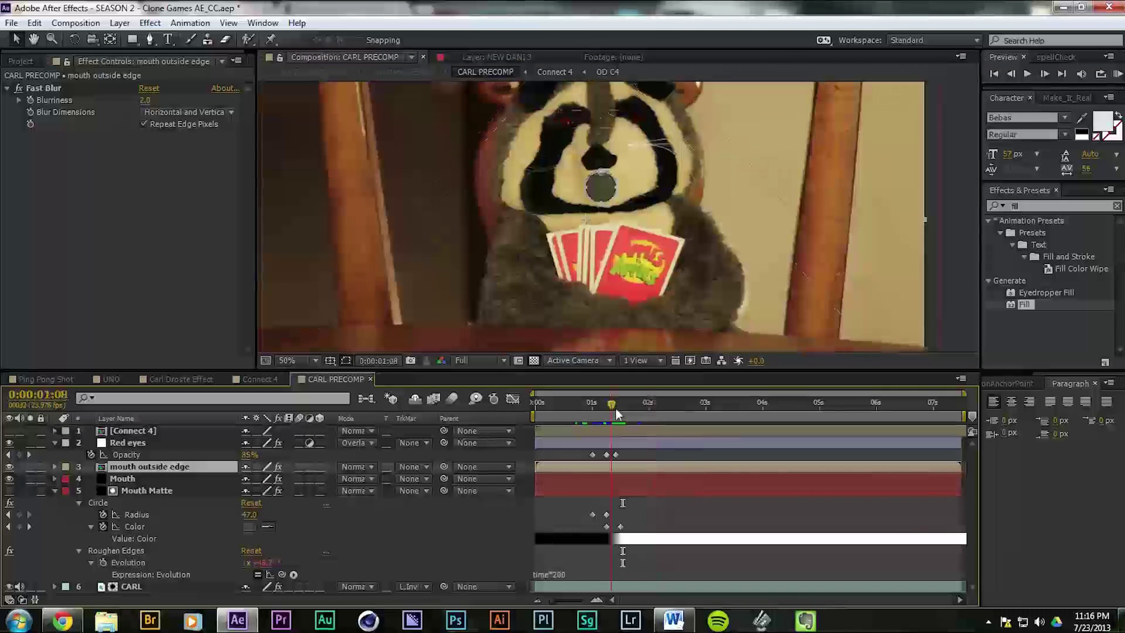
left_click(600, 409)
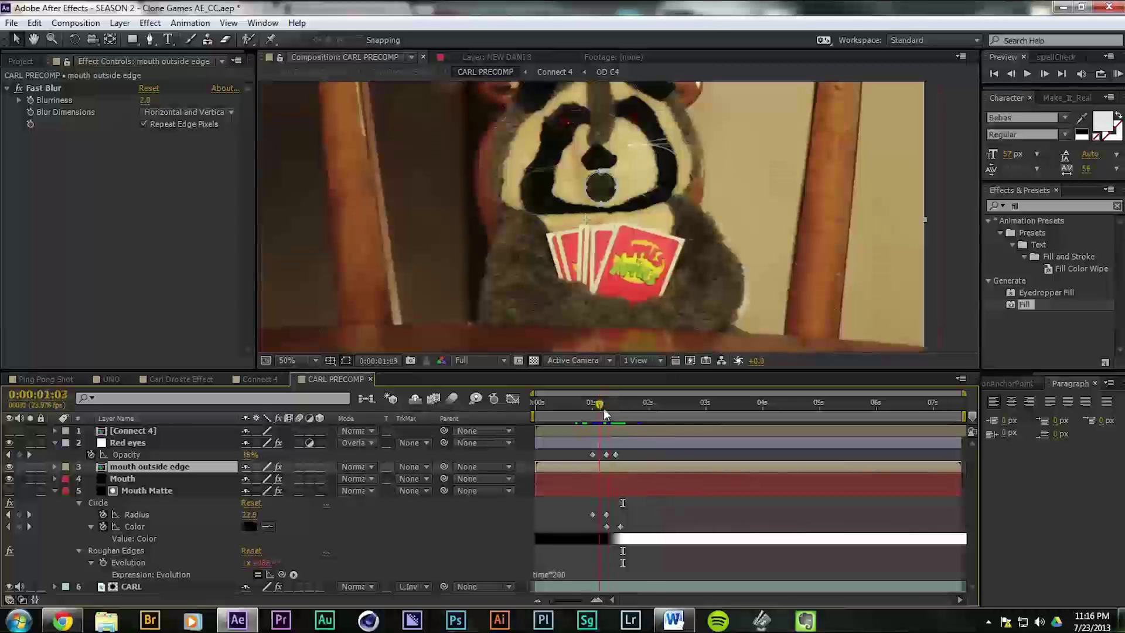
left_click(136, 444)
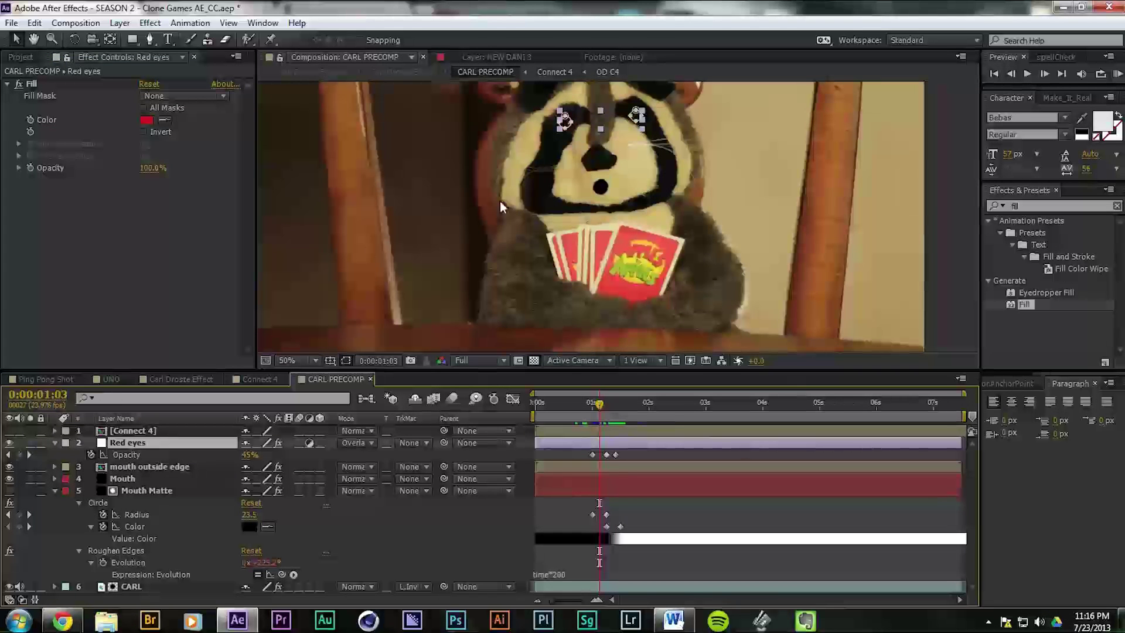
scroll(611, 105, "up", 3)
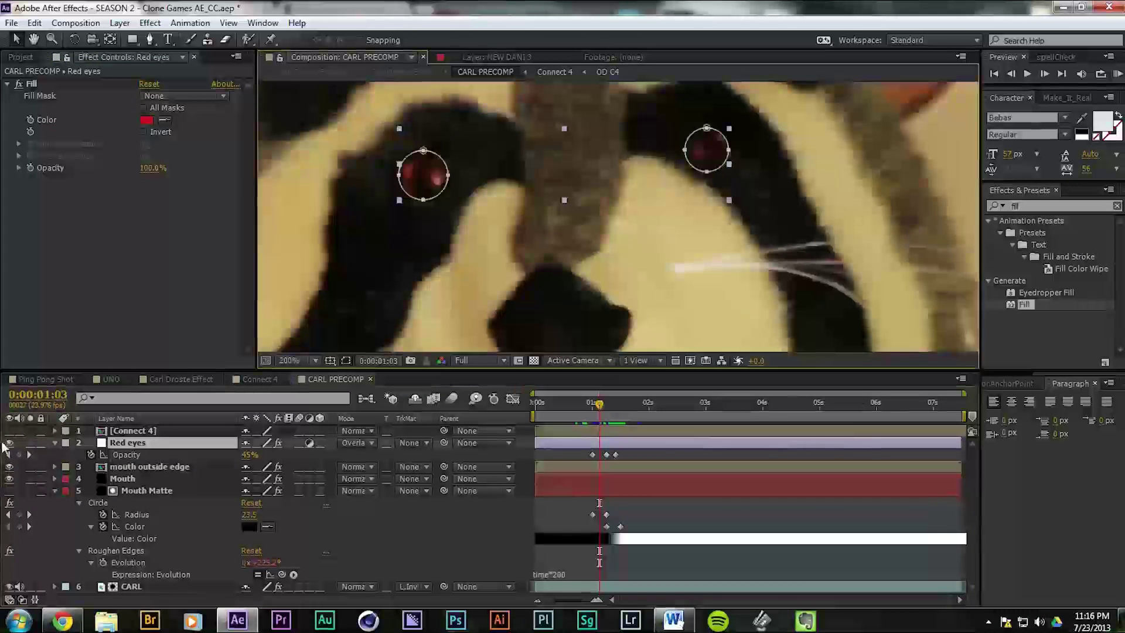
left_click(9, 443)
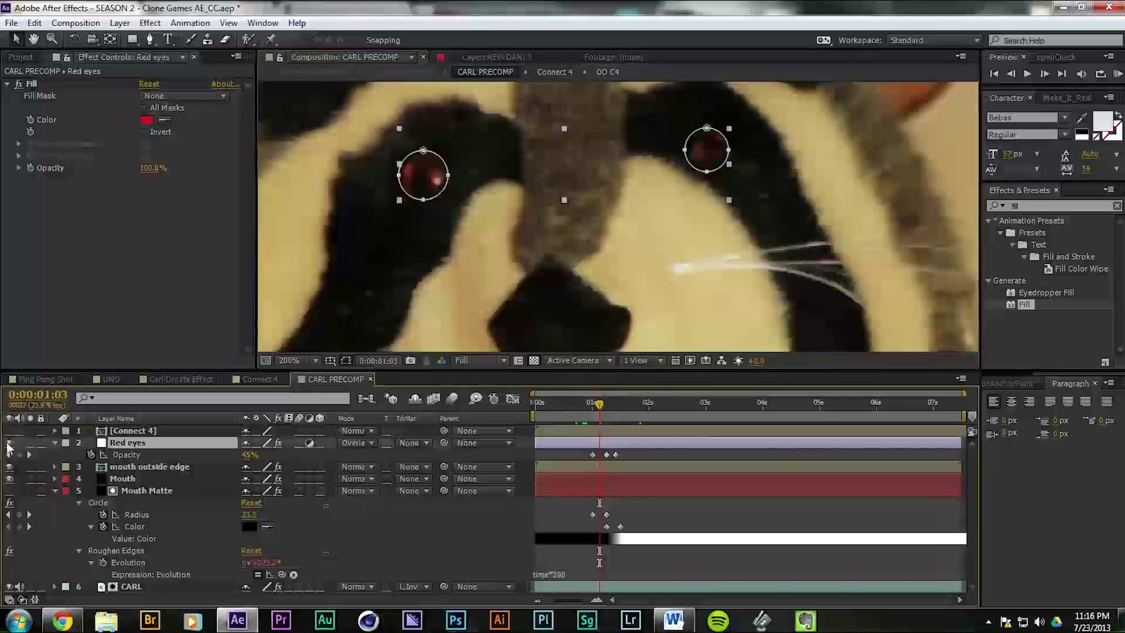
left_click_drag(602, 412, 623, 405)
left_click(562, 267)
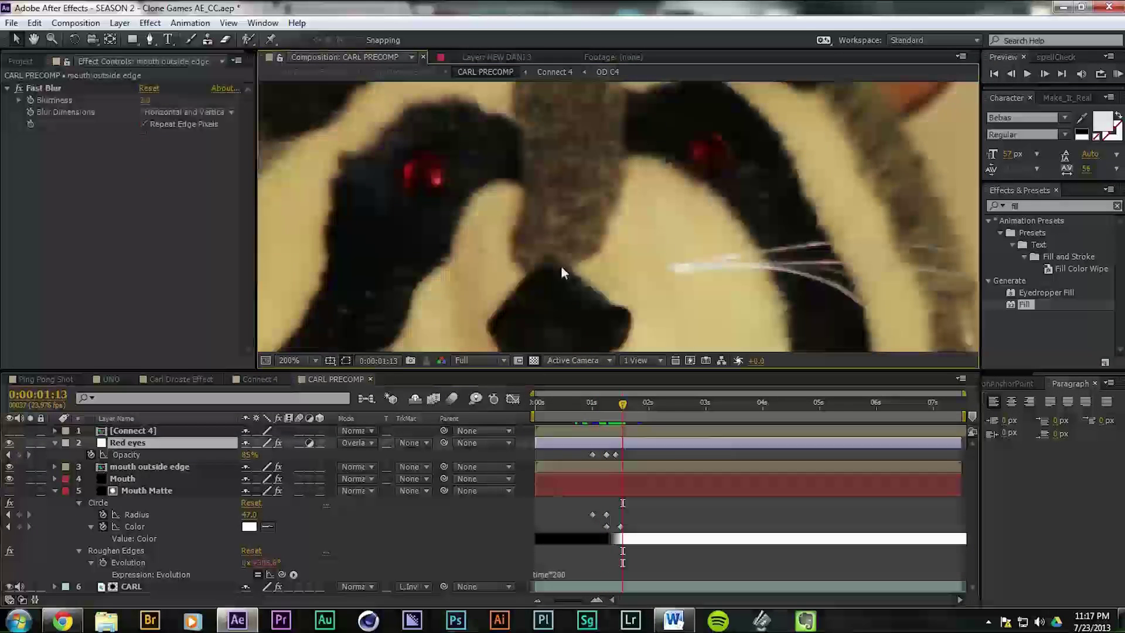
left_click(140, 493)
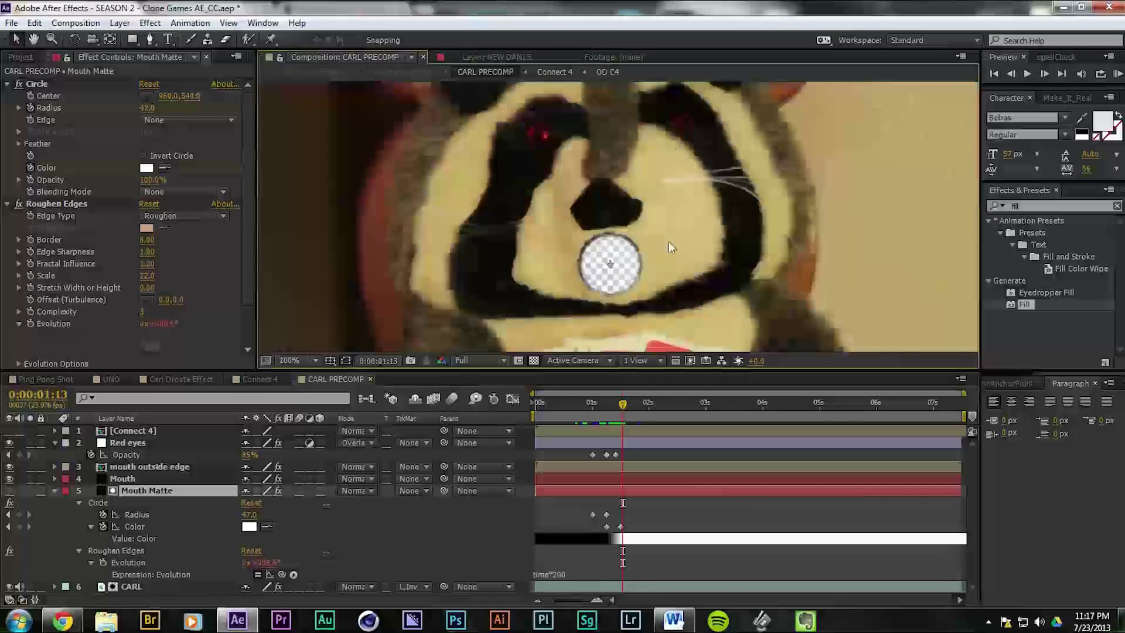
Step: Scrub the Mouth Matte's growing circle and inspect its Circle and Roughen Edges effects
scroll(669, 242, "down", 2)
left_click_drag(610, 408, 594, 405)
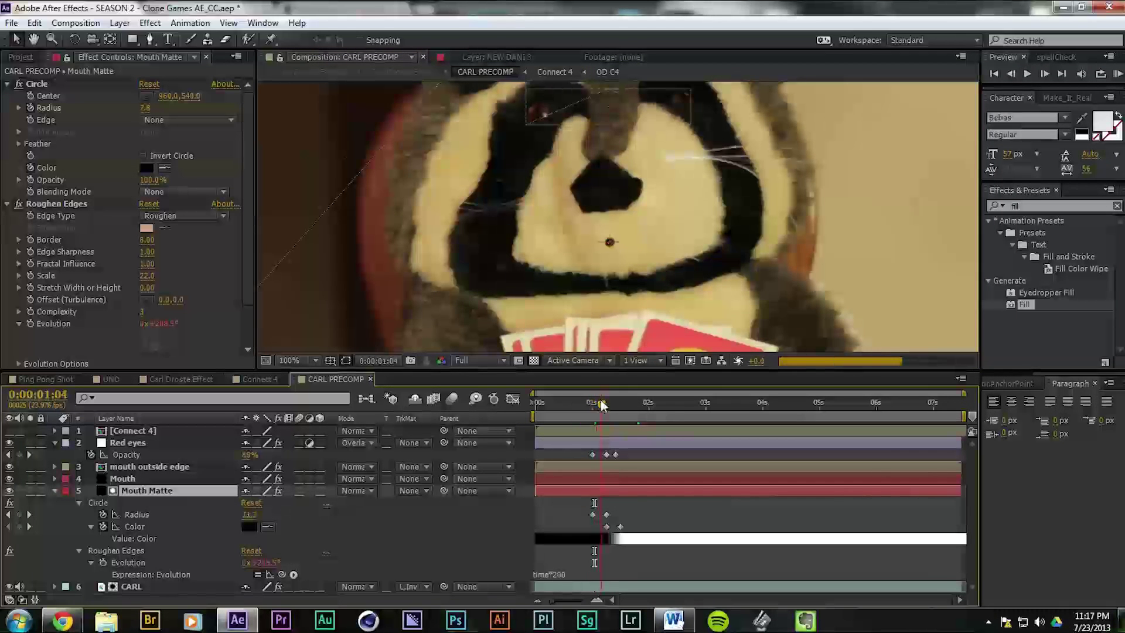
mouse_move(597, 406)
left_mouse_down()
mouse_move(625, 403)
mouse_move(609, 406)
left_mouse_up()
left_click(86, 83)
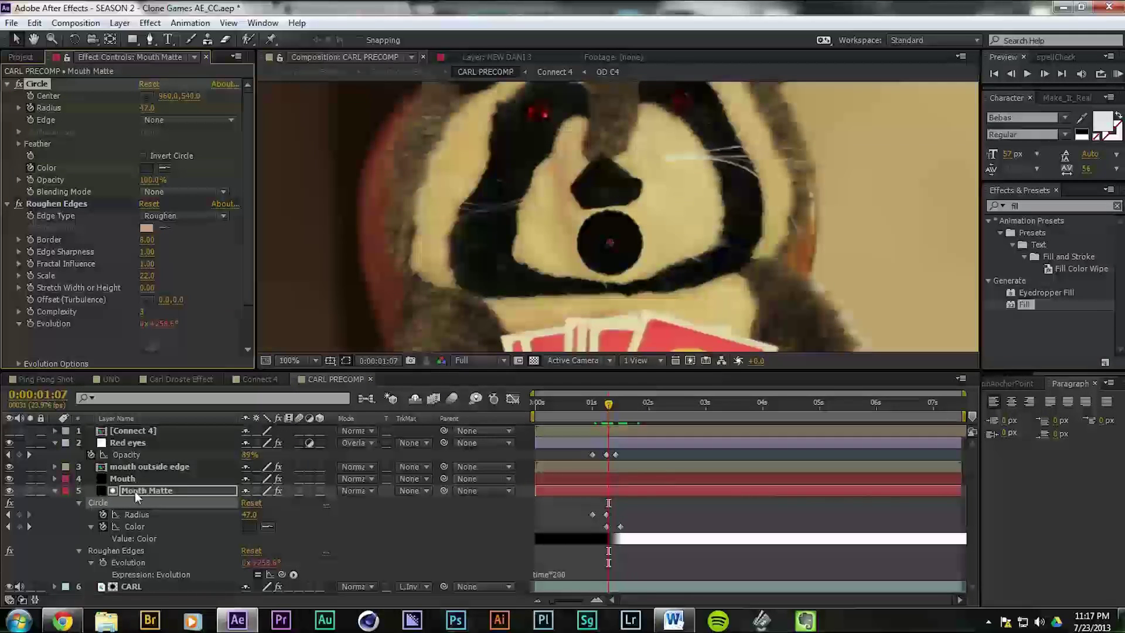
left_click(50, 205)
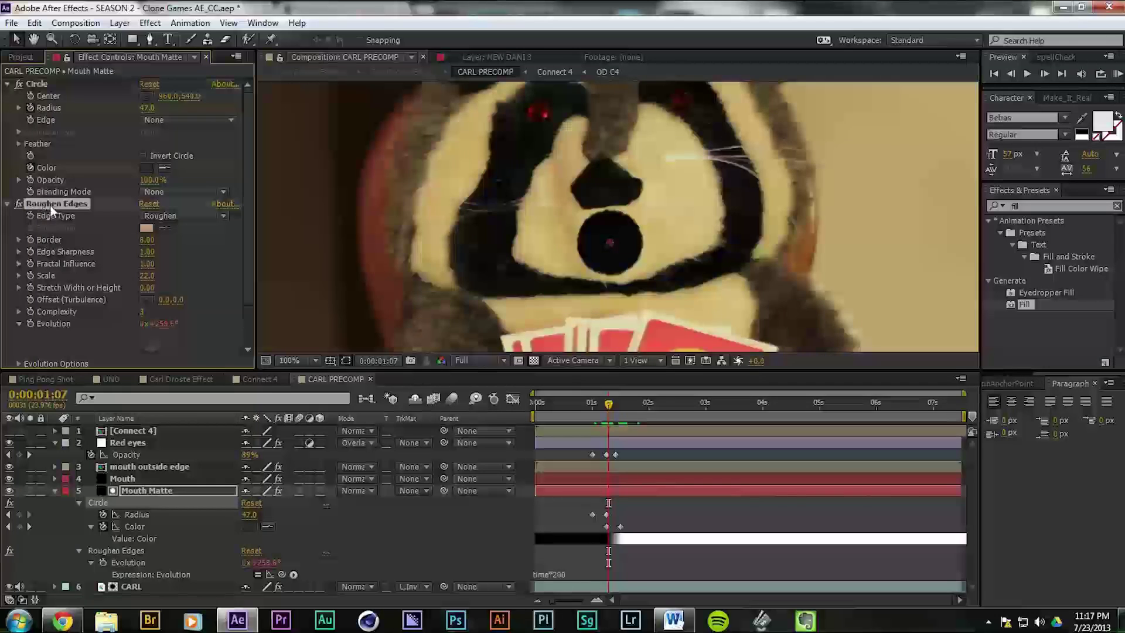
scroll(131, 188, "down", 1)
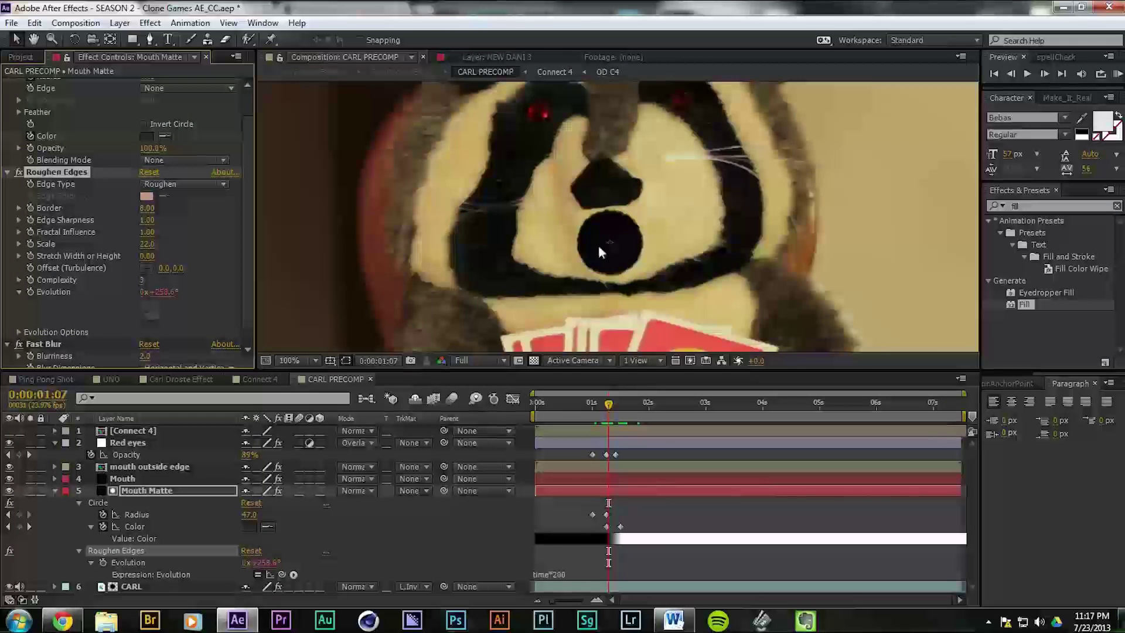
scroll(599, 245, "up", 1)
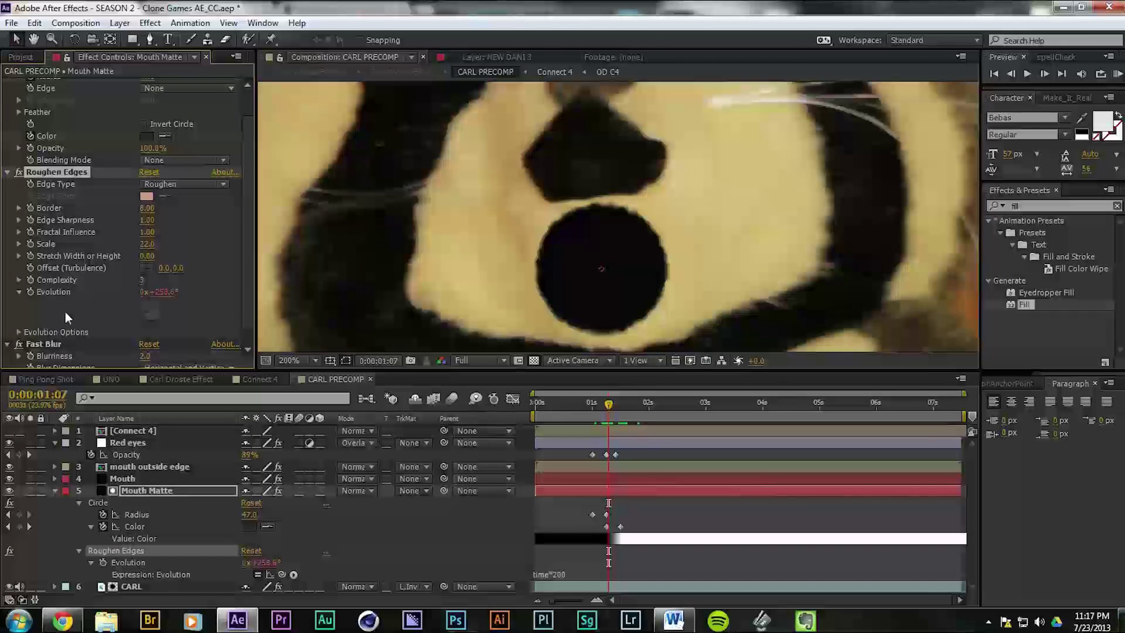
scroll(65, 312, "down", 1)
scroll(419, 273, "down", 1)
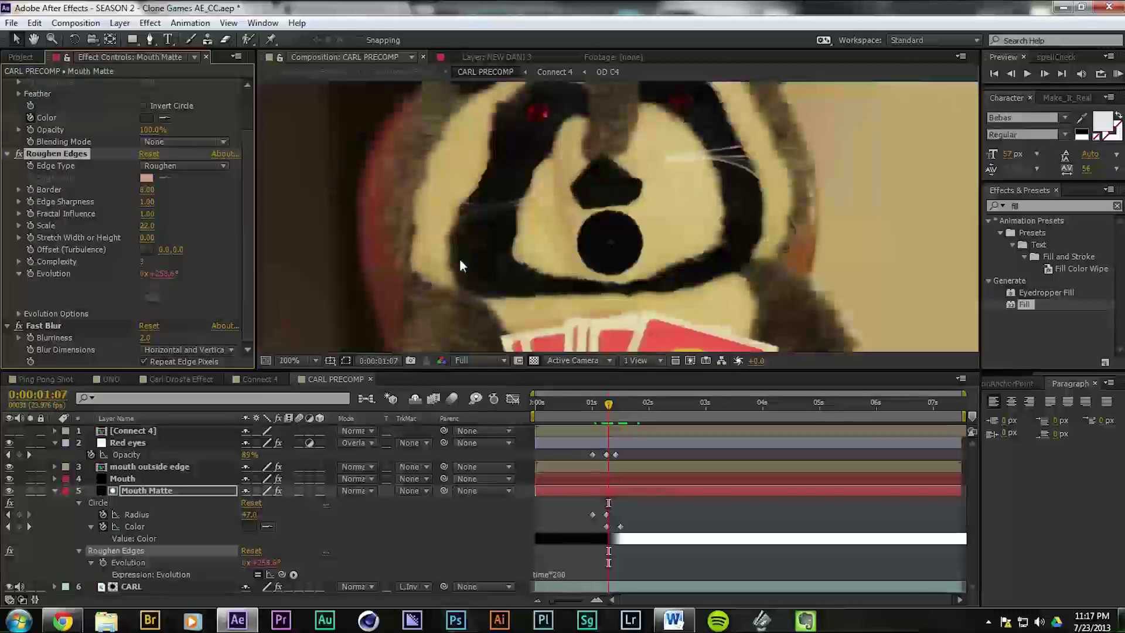
Step: Scrub the Mouth Matte circle turning white and growing, and toggle the mouth outside edge's visibility
left_click(191, 494)
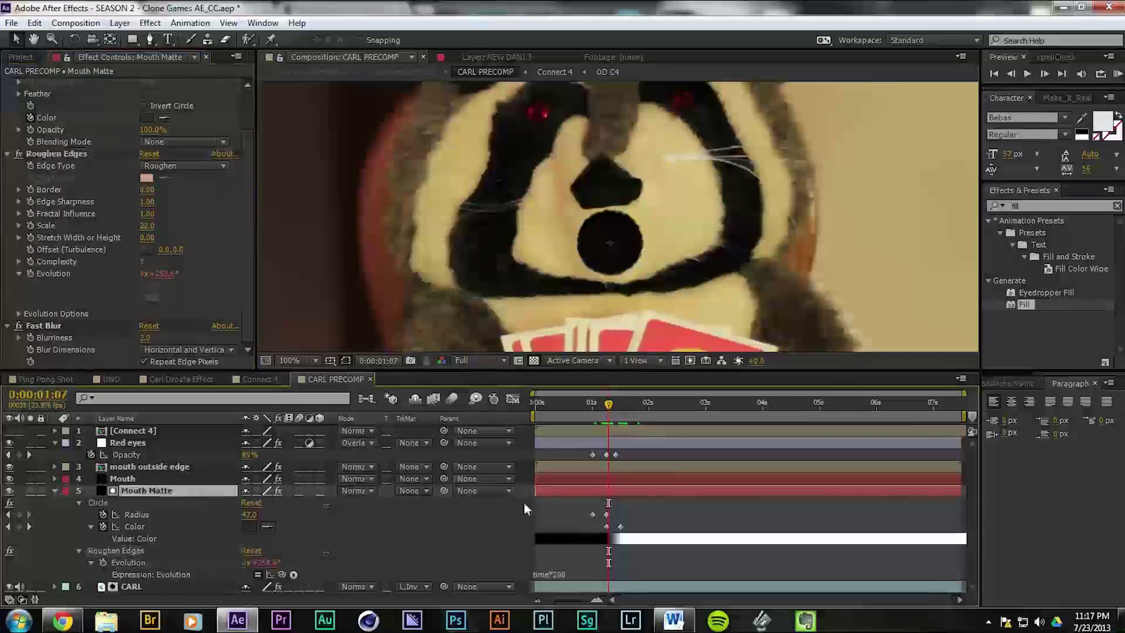
mouse_move(606, 406)
left_mouse_down()
mouse_move(627, 409)
mouse_move(596, 408)
mouse_move(632, 408)
mouse_move(614, 414)
mouse_move(620, 396)
mouse_move(599, 405)
left_mouse_up()
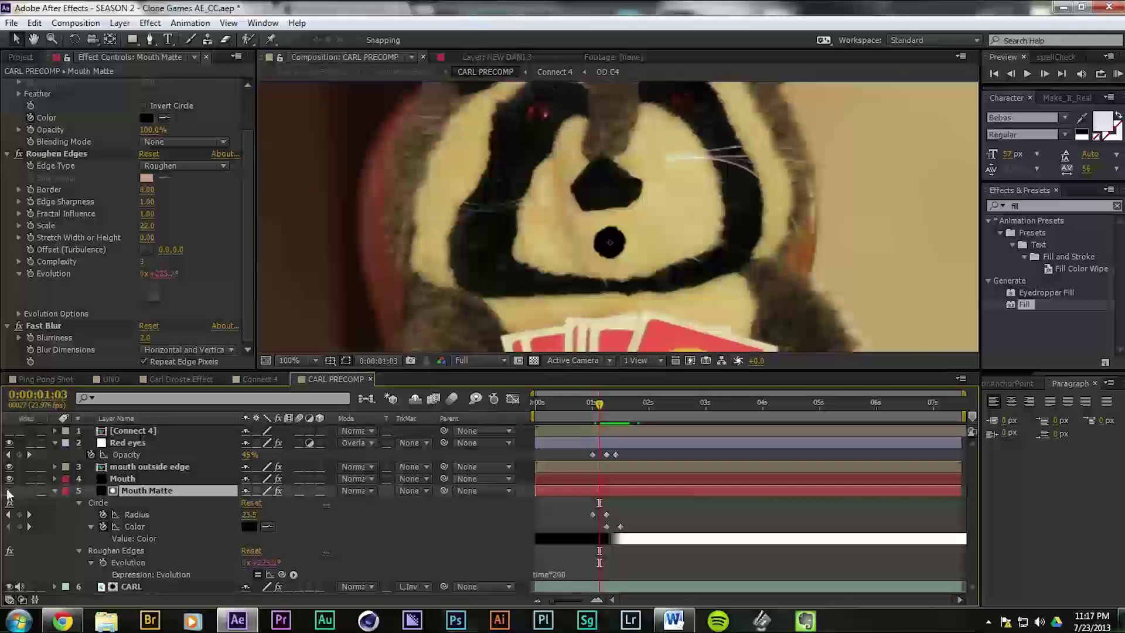
left_click_drag(602, 407, 628, 404)
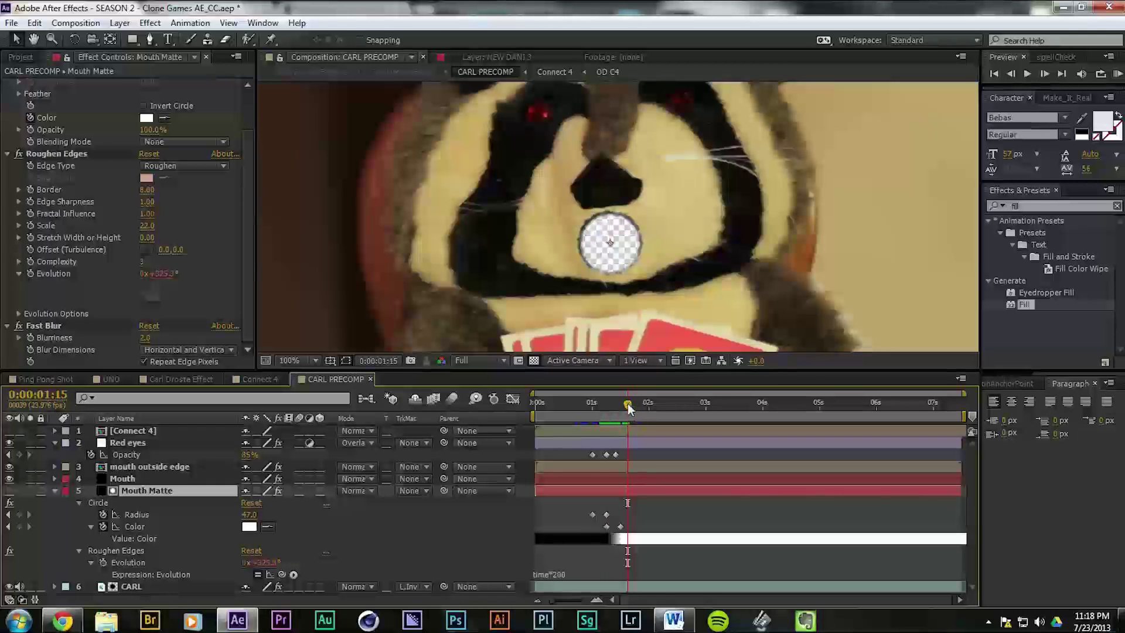
left_click(143, 468)
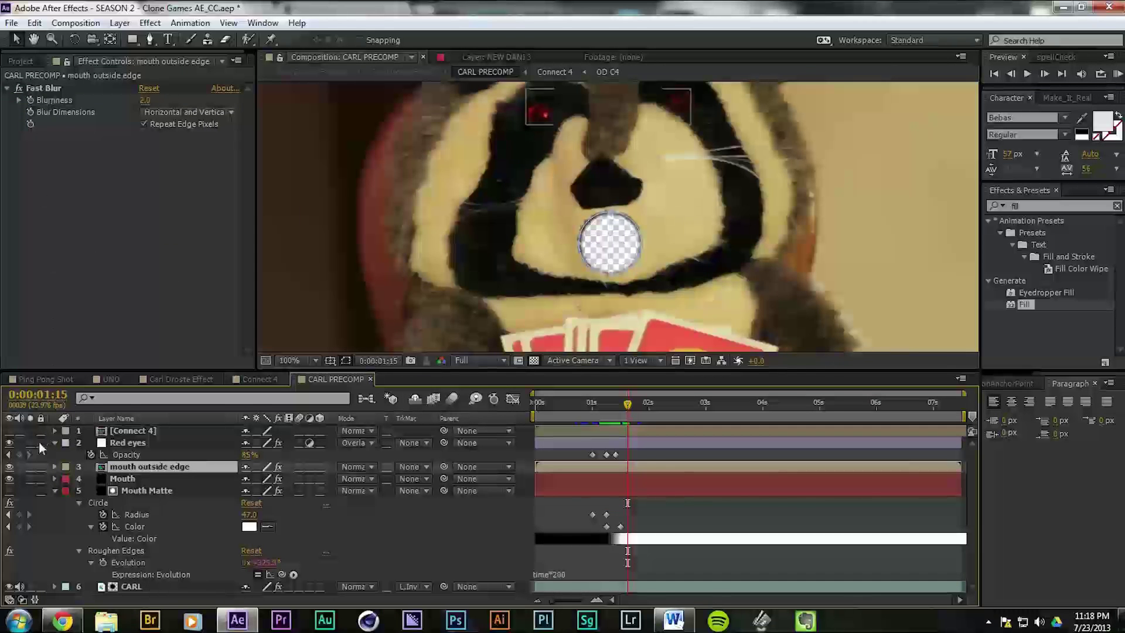
left_click(11, 468)
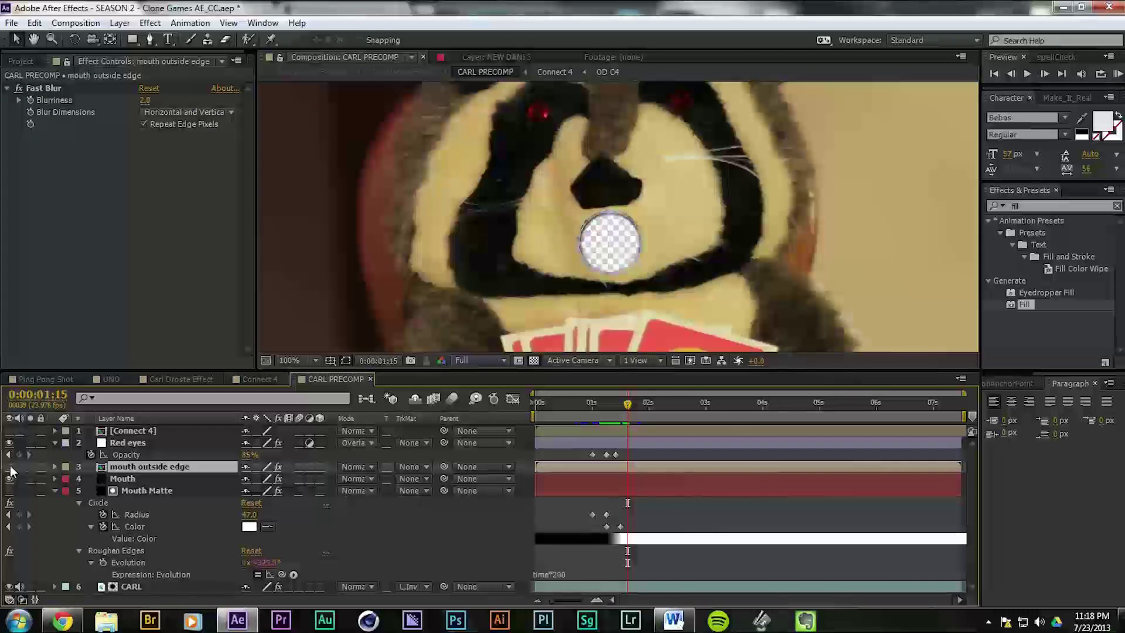
left_click(170, 380)
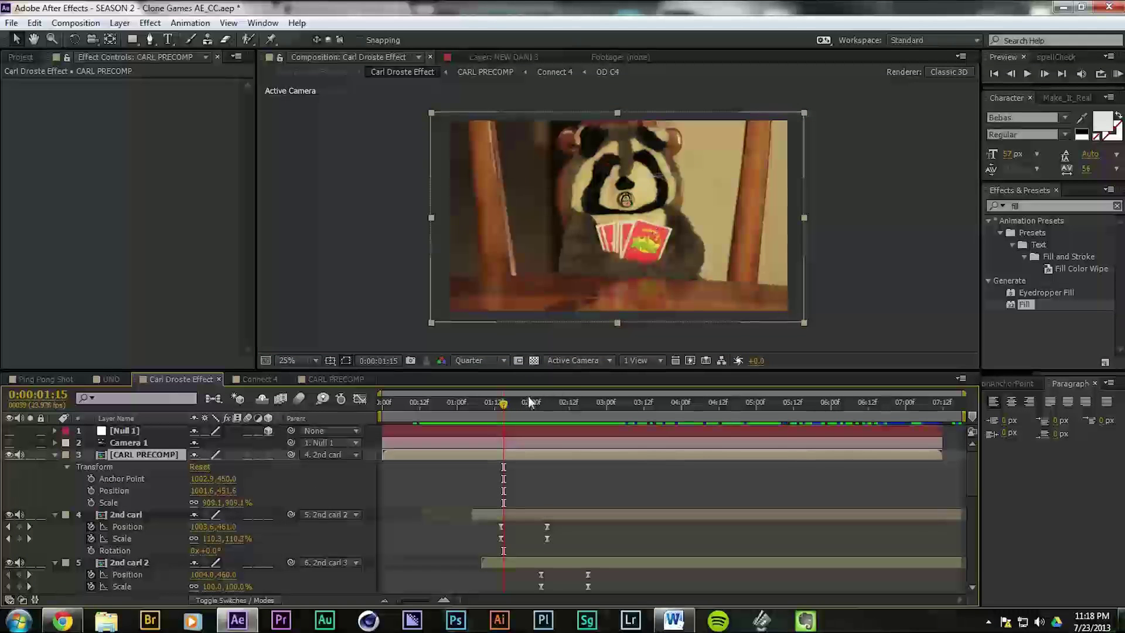
Step: At 1:14, select 2nd carl, pan onto Carl's mouth, and set preview resolution to Full
left_click(501, 405)
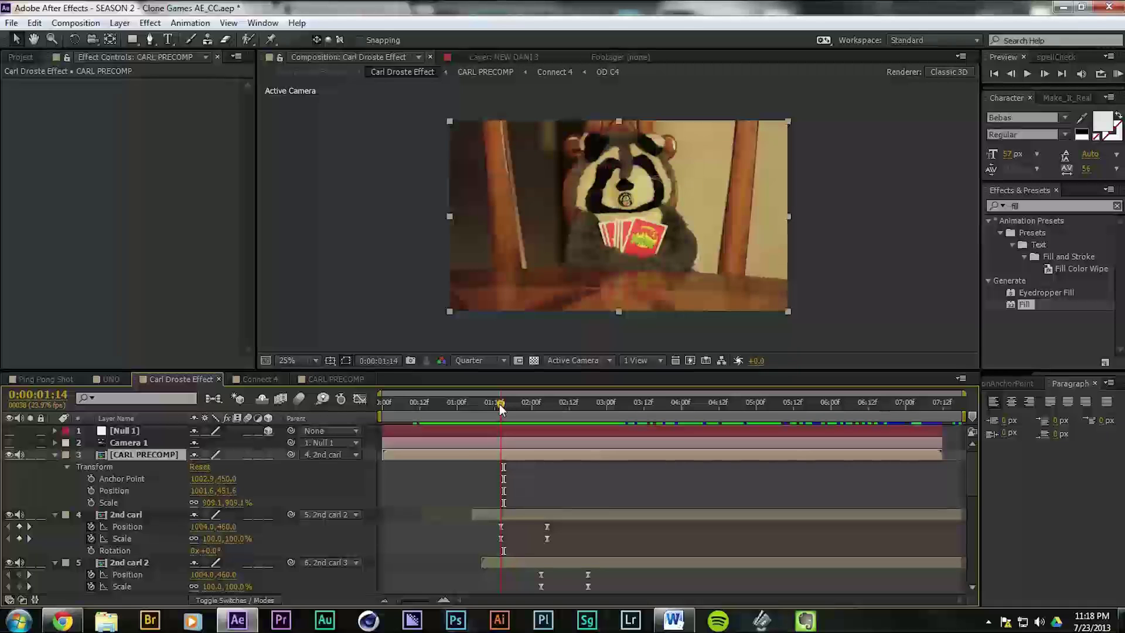
left_click(495, 518)
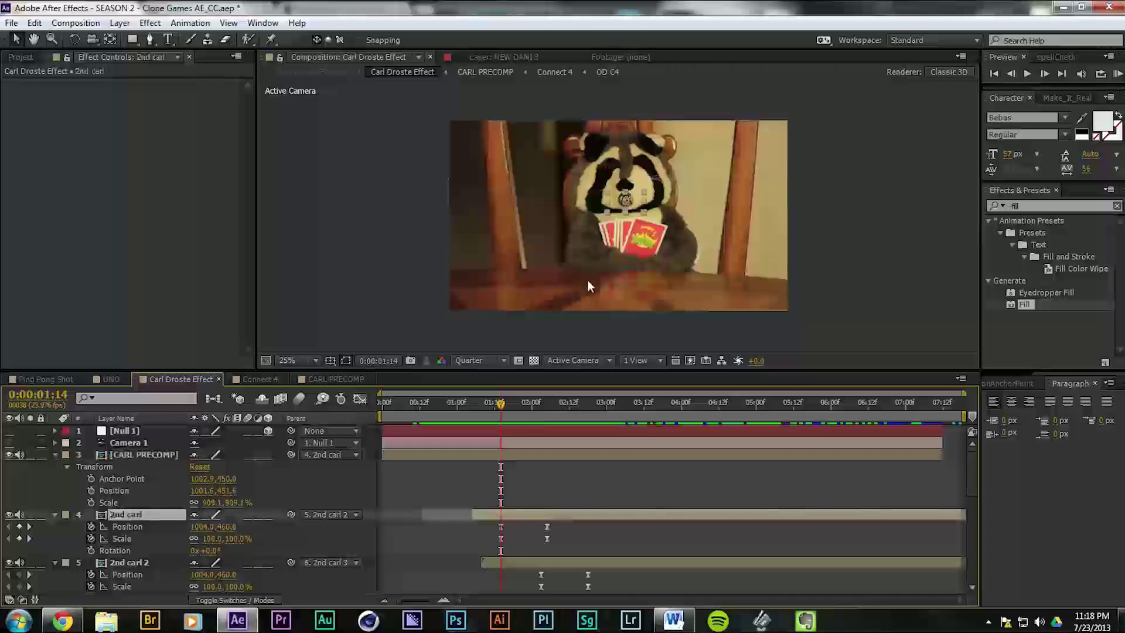
scroll(636, 231, "up", 6)
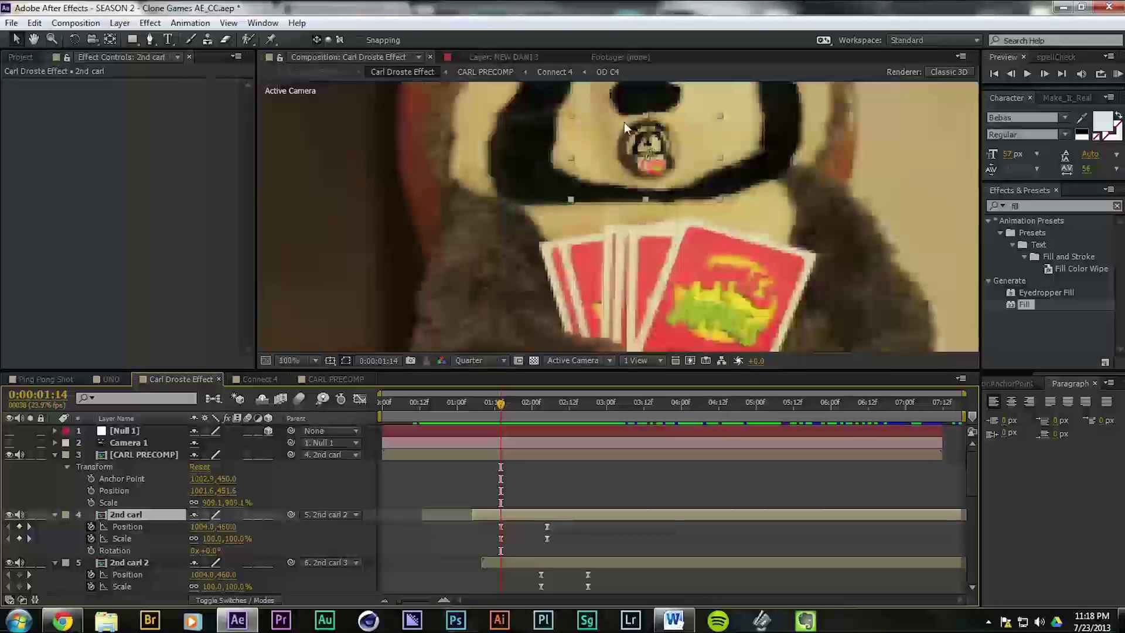
scroll(669, 129, "down", 3)
left_click_drag(696, 149, 652, 274)
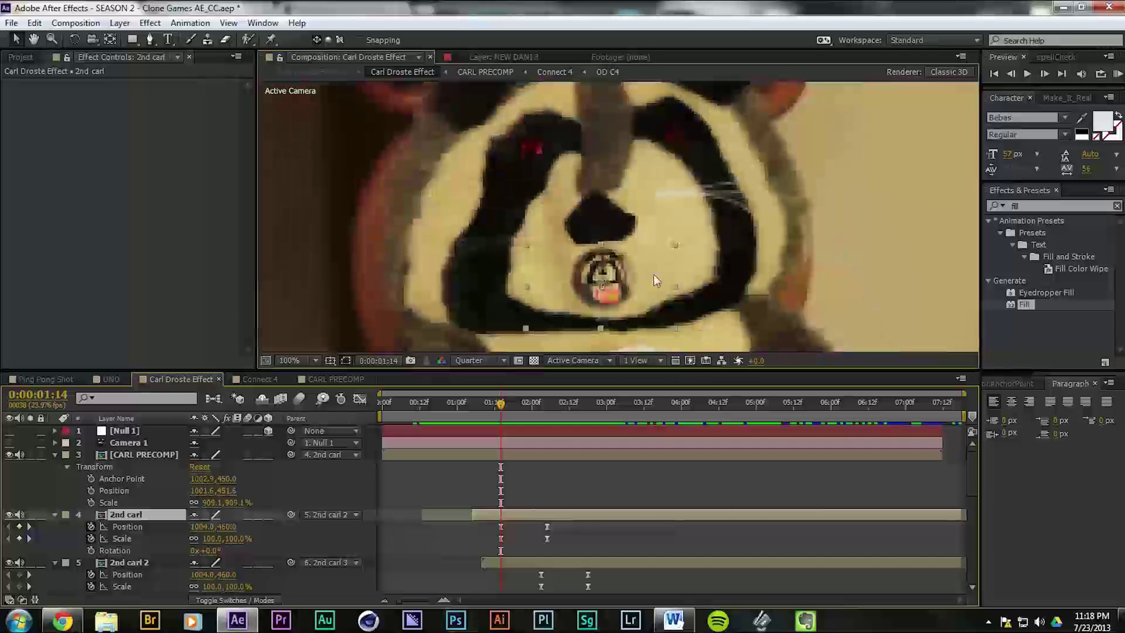
left_click(501, 361)
left_click(471, 391)
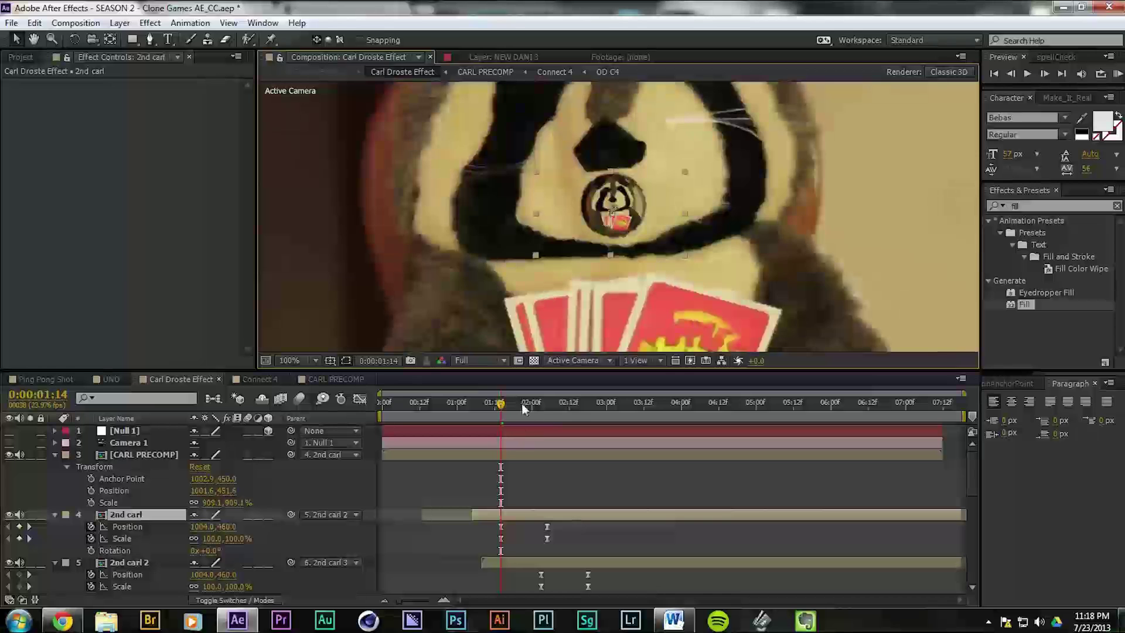
Step: Scrub the zoom between 1:12 and 1:18 with CARL PRECOMP selected
left_click_drag(506, 412, 544, 409)
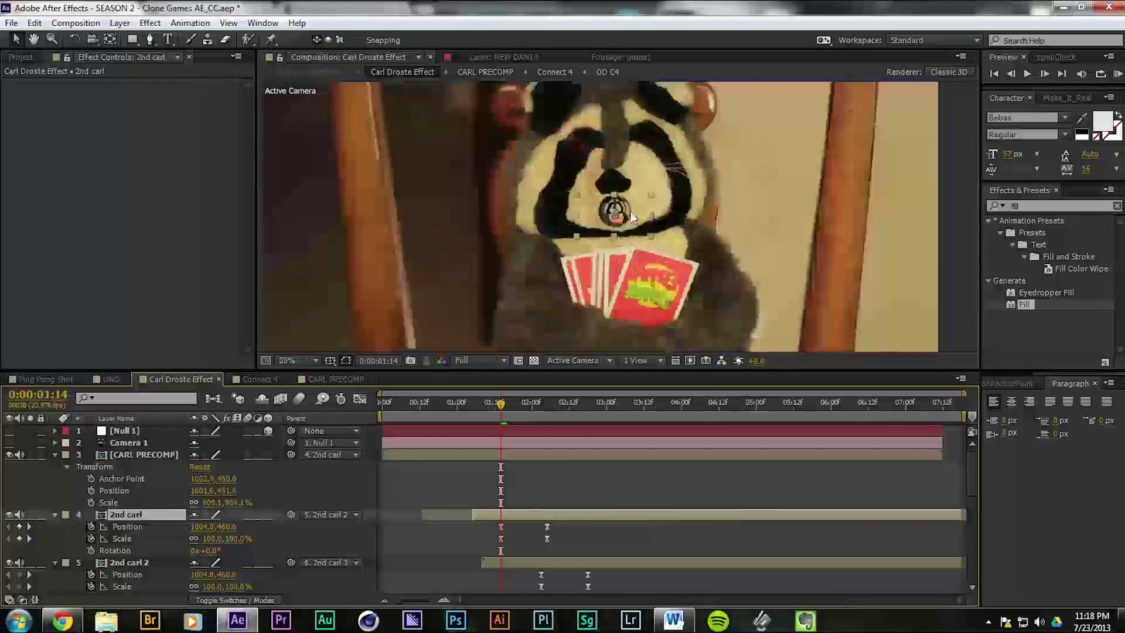
key("Page_Up")
key("Page_Up")
left_click(112, 455)
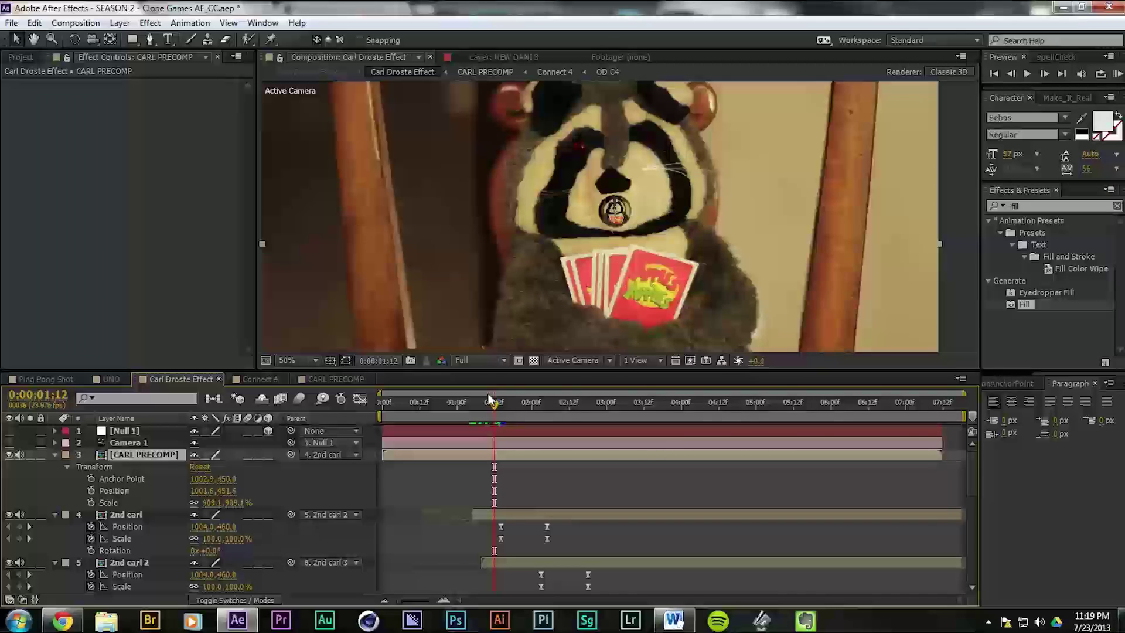
left_click_drag(431, 407, 478, 413)
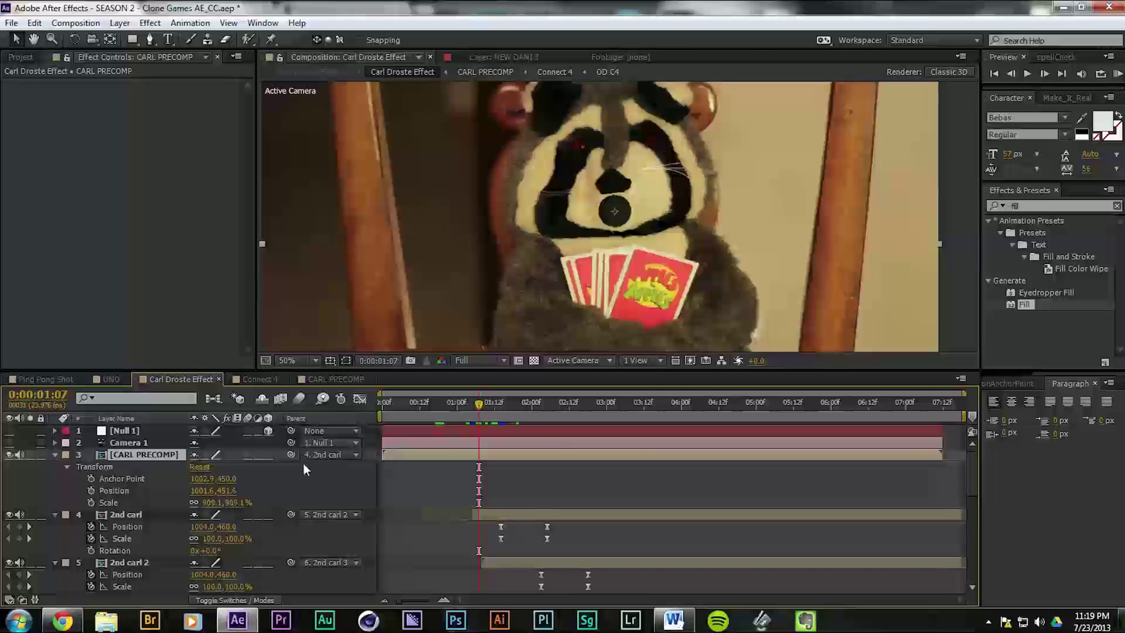
Step: Set CARL PRECOMP's Parent to None and step forward one frame
left_click(324, 456)
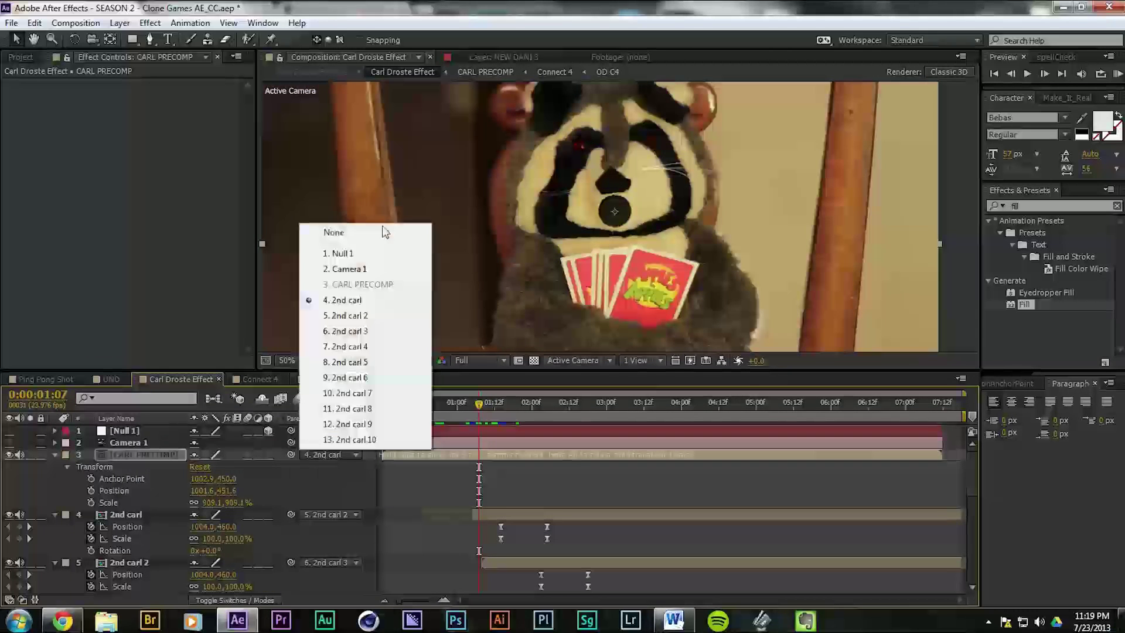
left_click(380, 234)
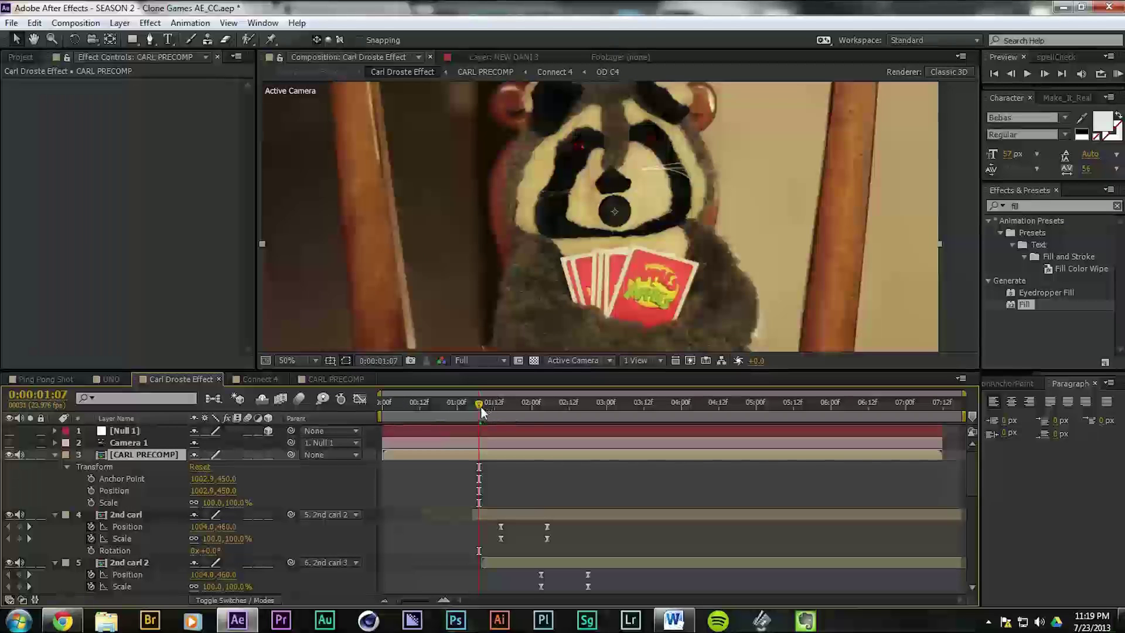
left_click_drag(482, 414, 554, 401)
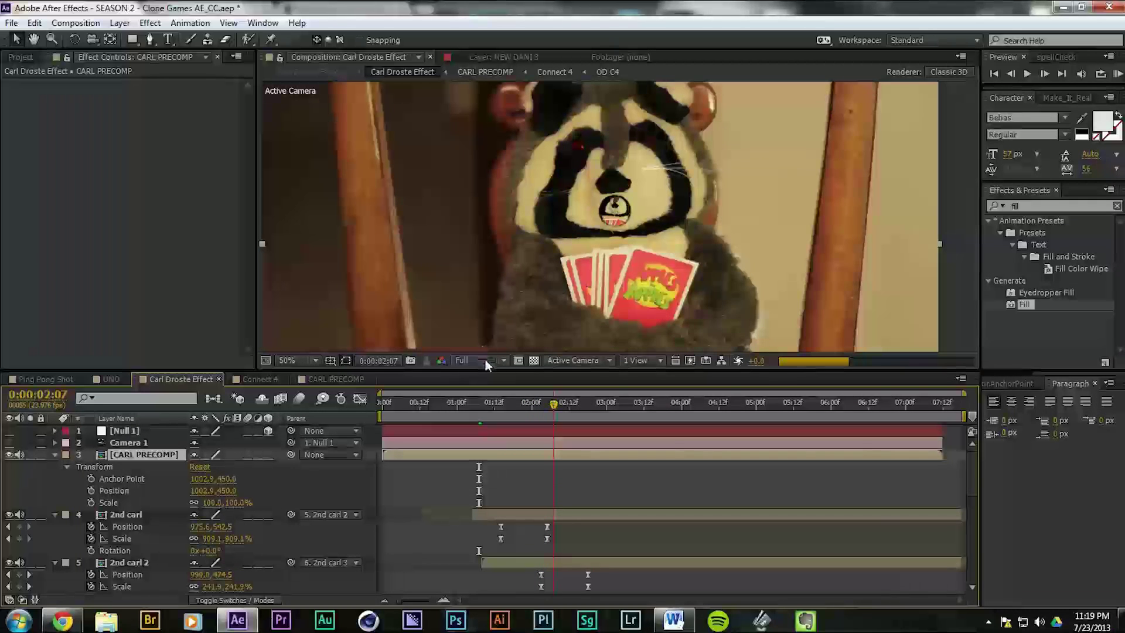
Step: Drop preview to Quarter resolution and re-parent CARL PRECOMP to 2nd carl at 909.1% scale
left_click(485, 359)
left_click(476, 447)
left_click_drag(553, 405, 494, 419)
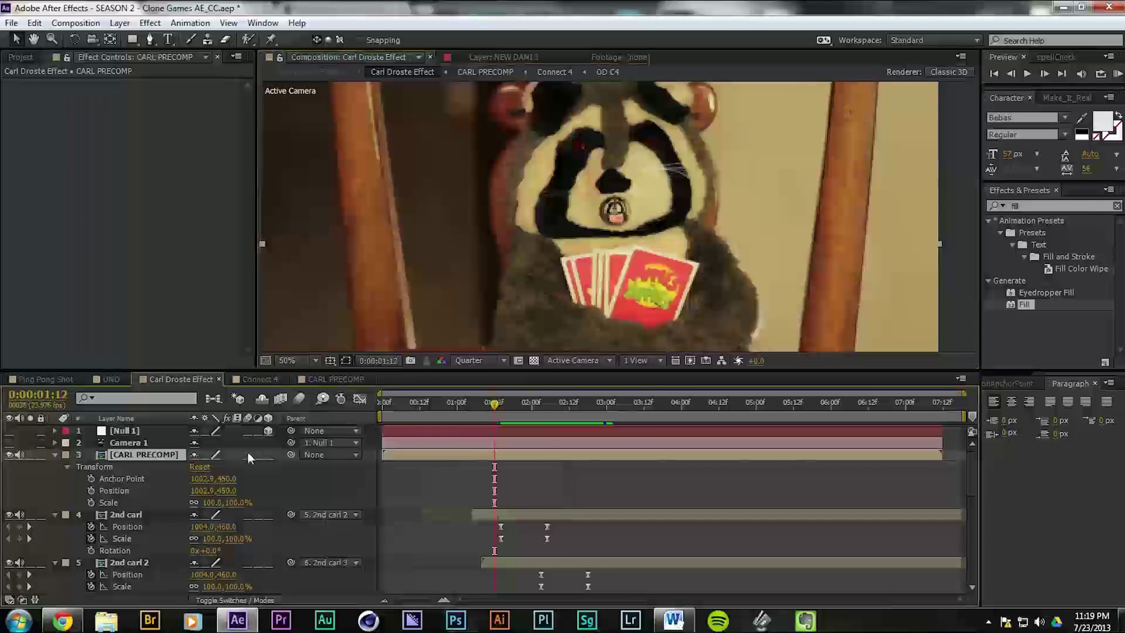
left_click_drag(286, 454, 143, 513)
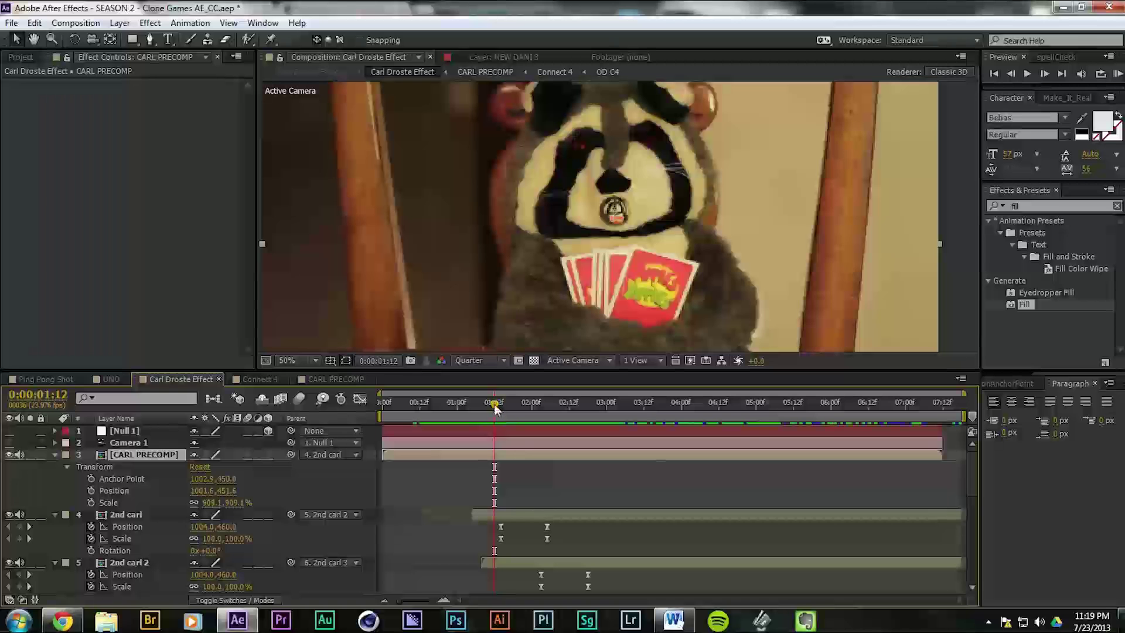
mouse_move(503, 409)
left_mouse_down()
mouse_move(603, 407)
mouse_move(483, 429)
mouse_move(497, 425)
left_mouse_up()
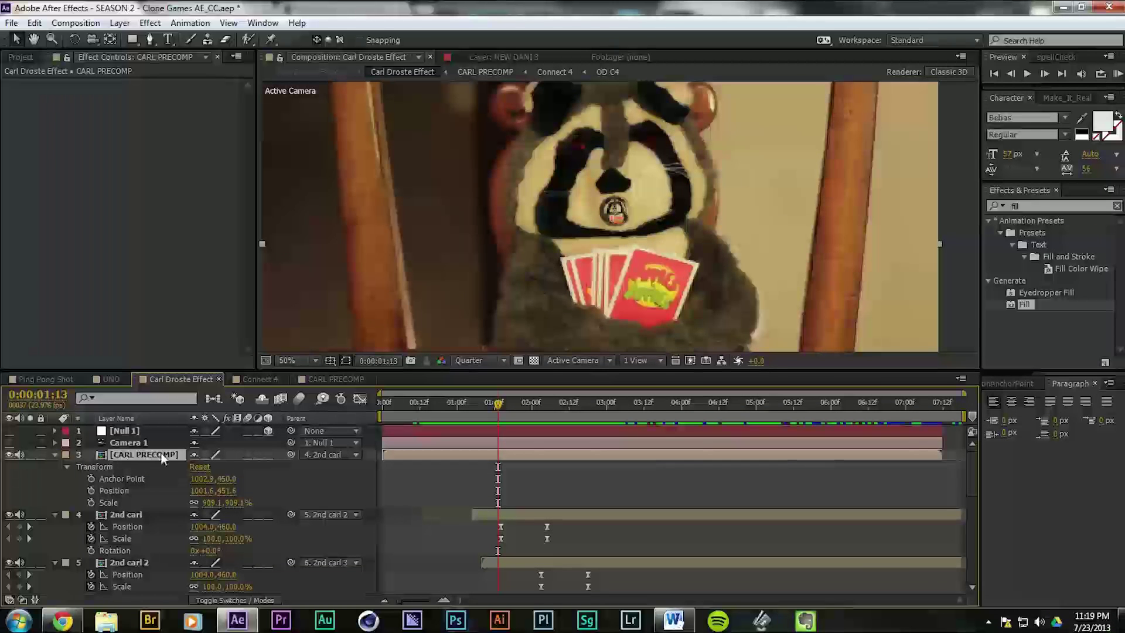
left_click(138, 515)
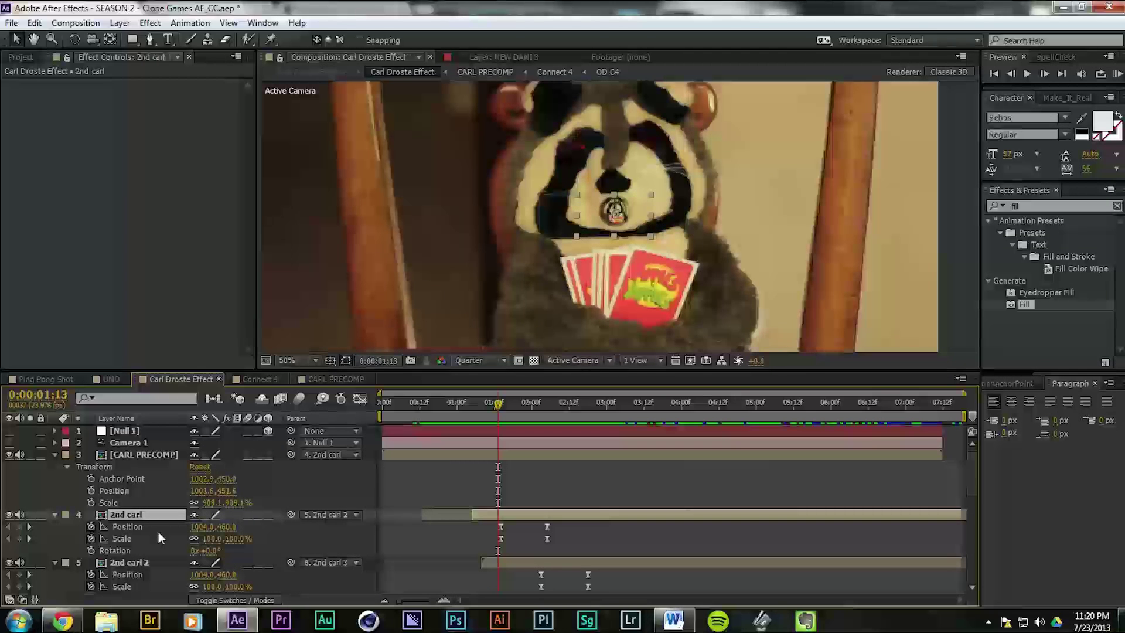
left_click(143, 562)
key("shift+r")
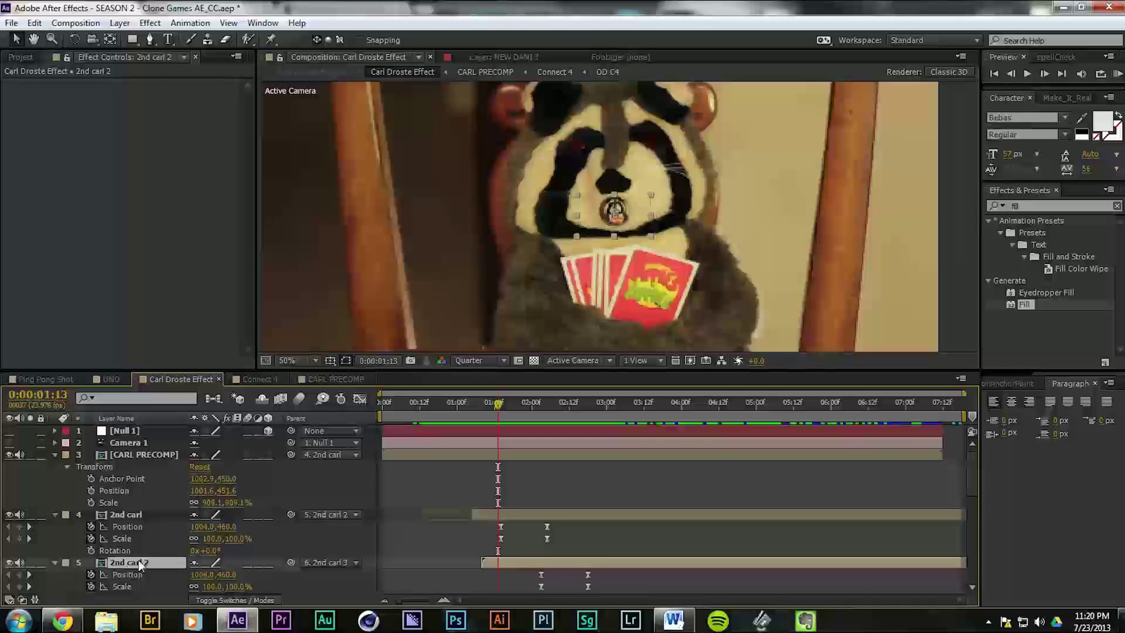
scroll(143, 501, "down", 2)
scroll(147, 499, "up", 3)
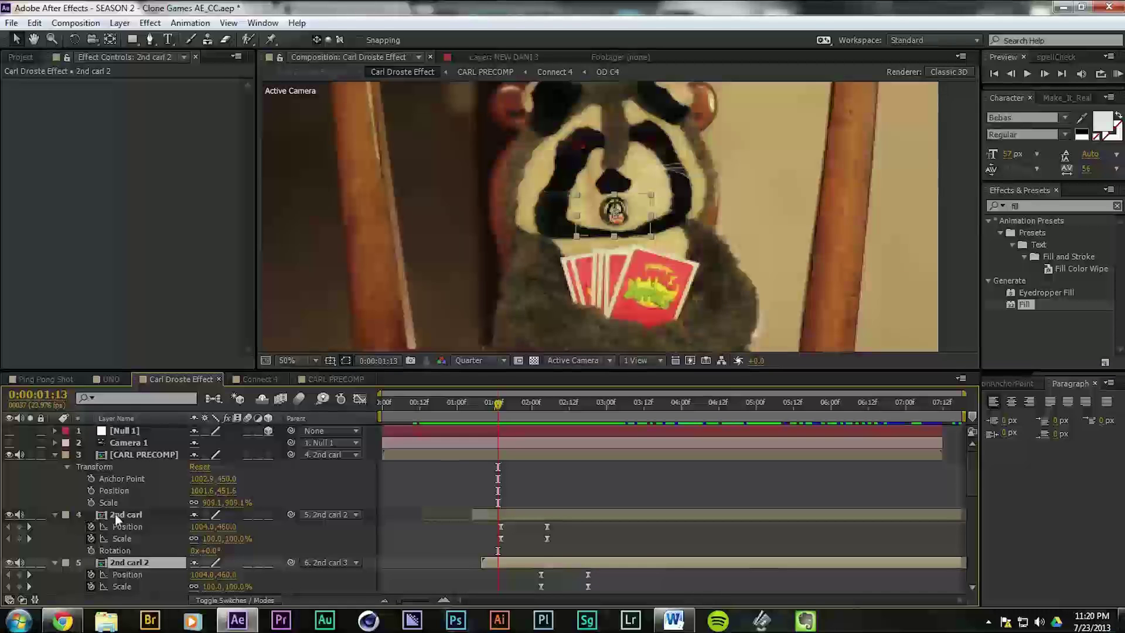
scroll(308, 522, "down", 2)
scroll(268, 529, "down", 10)
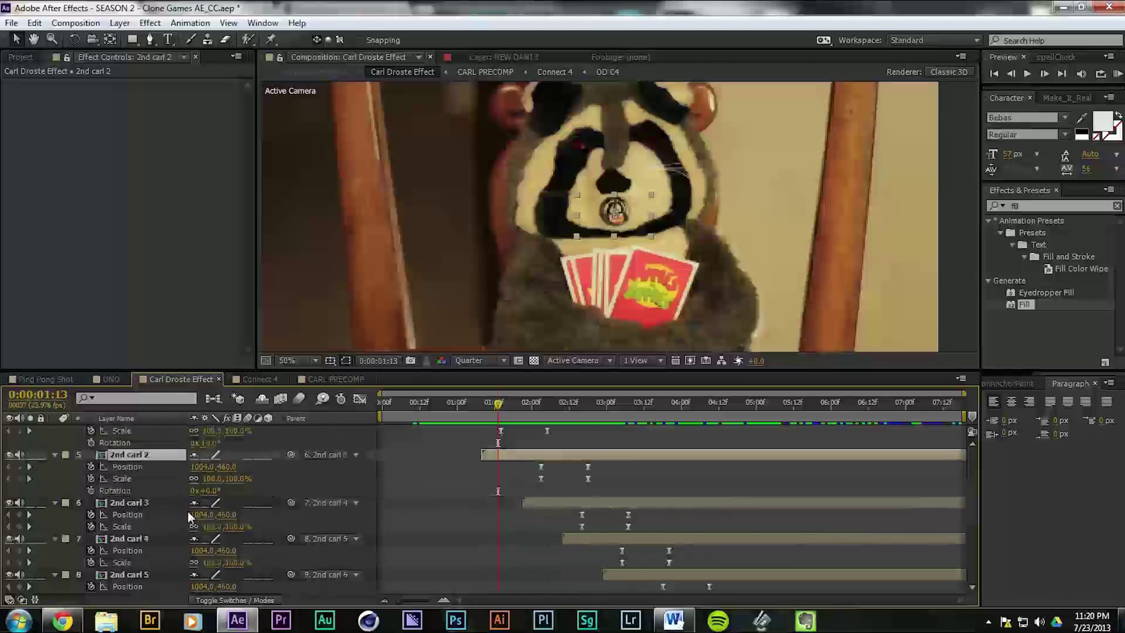
scroll(141, 522, "up", 12)
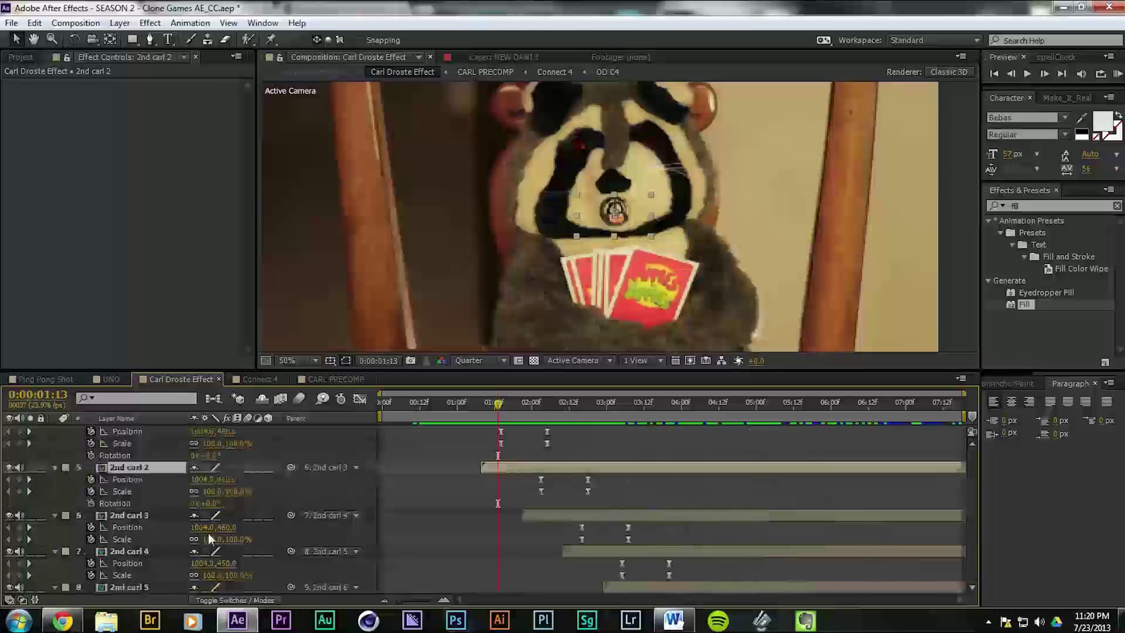
left_click(140, 512)
scroll(140, 511, "down", 10)
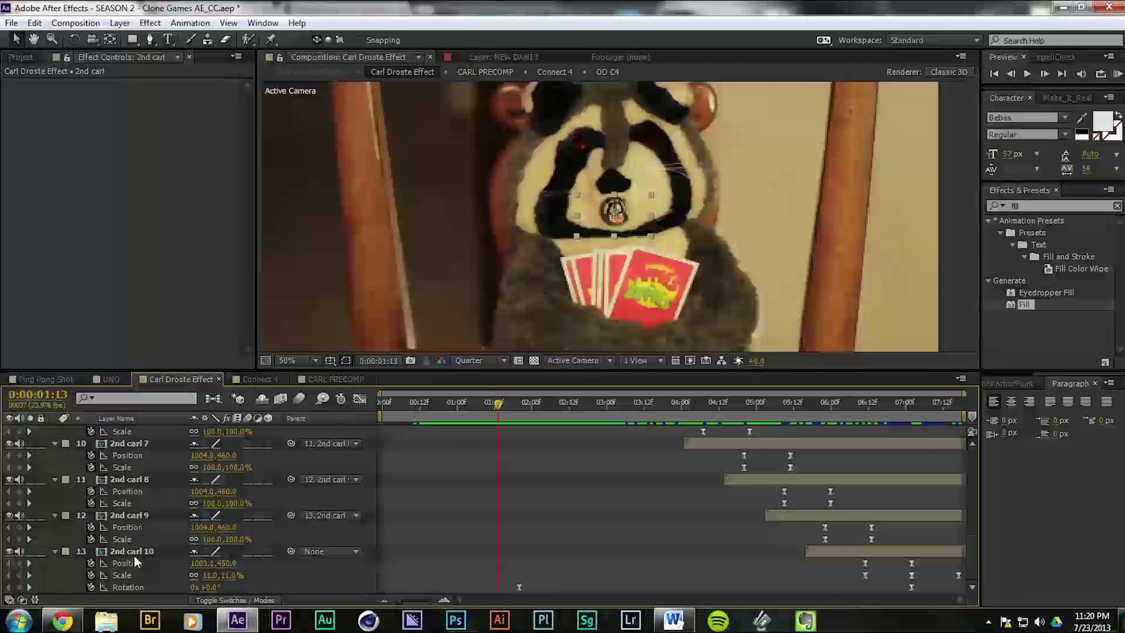
left_click(134, 554)
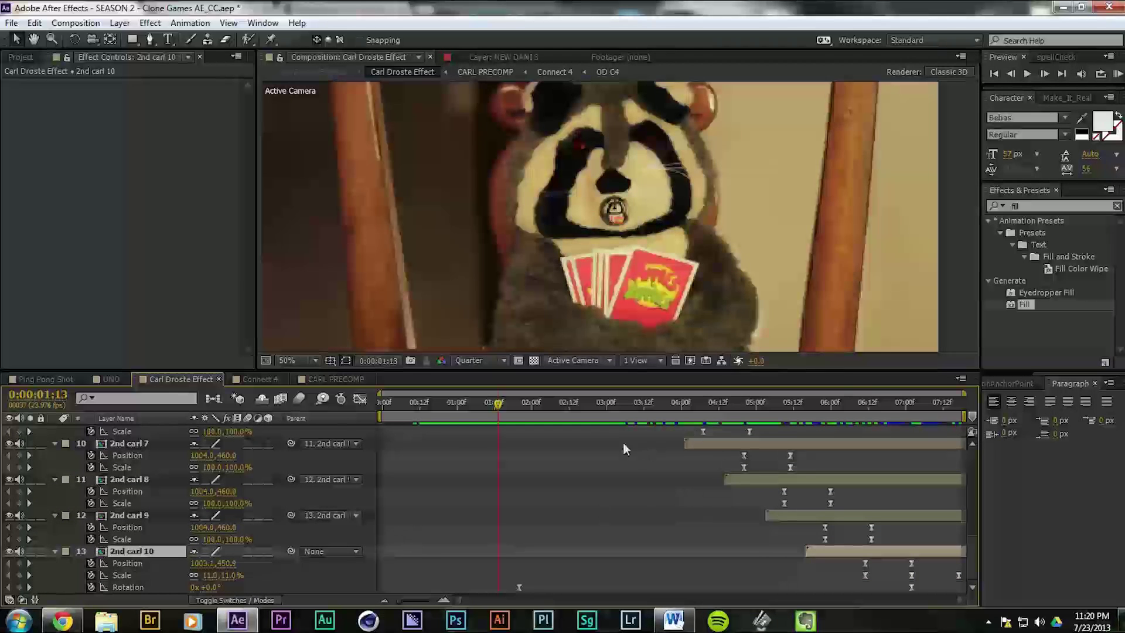
left_click_drag(512, 405, 518, 477)
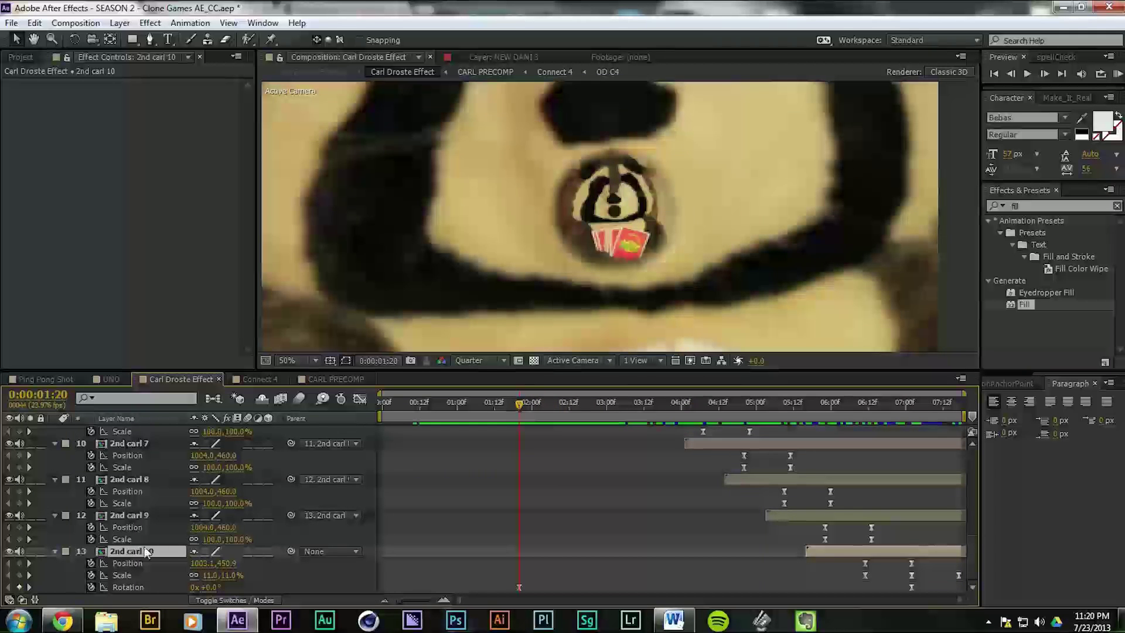
left_click_drag(519, 406, 560, 426)
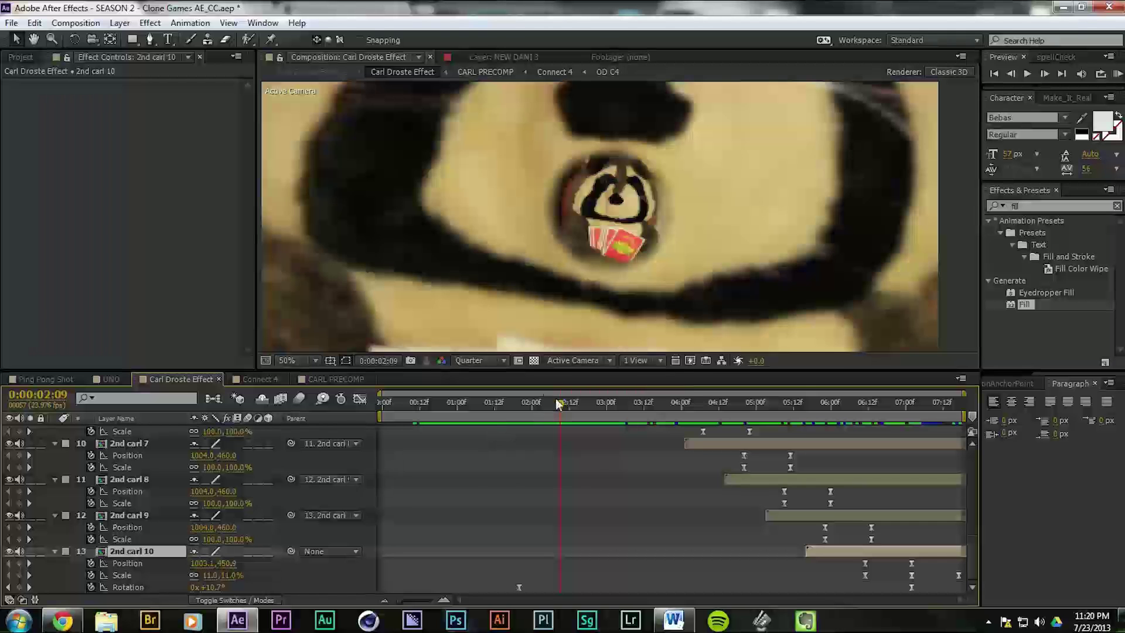
left_click_drag(556, 399, 691, 406)
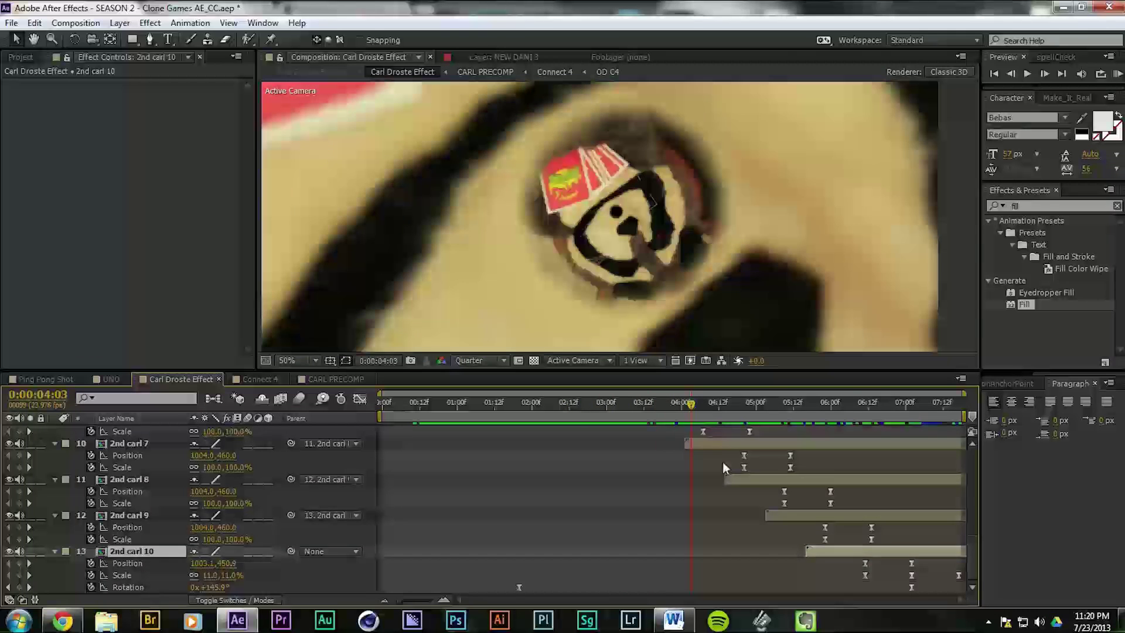
scroll(720, 469, "up", 8)
left_click_drag(579, 413, 501, 418)
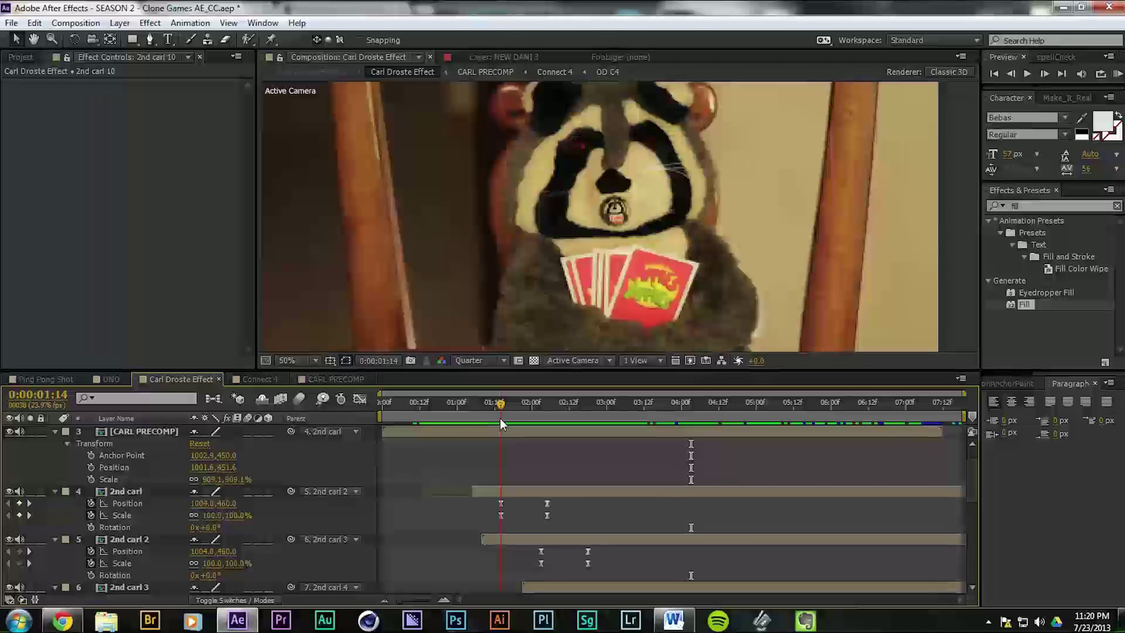
left_click(127, 492)
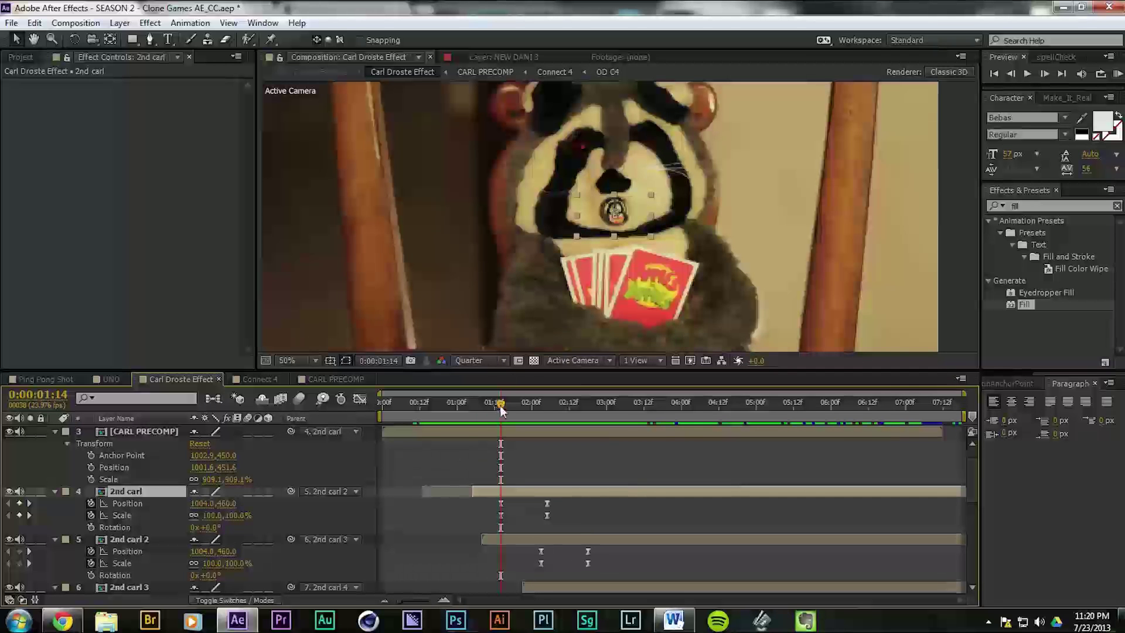
left_click_drag(501, 408, 548, 408)
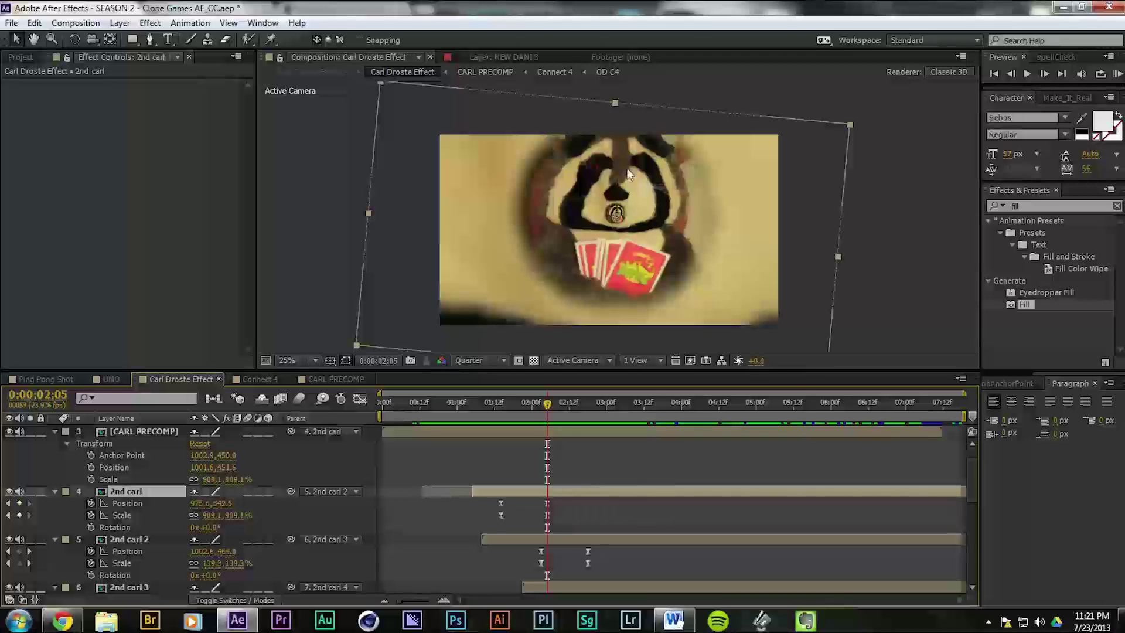
mouse_move(551, 408)
left_mouse_down()
mouse_move(579, 402)
mouse_move(540, 420)
mouse_move(552, 419)
left_mouse_up()
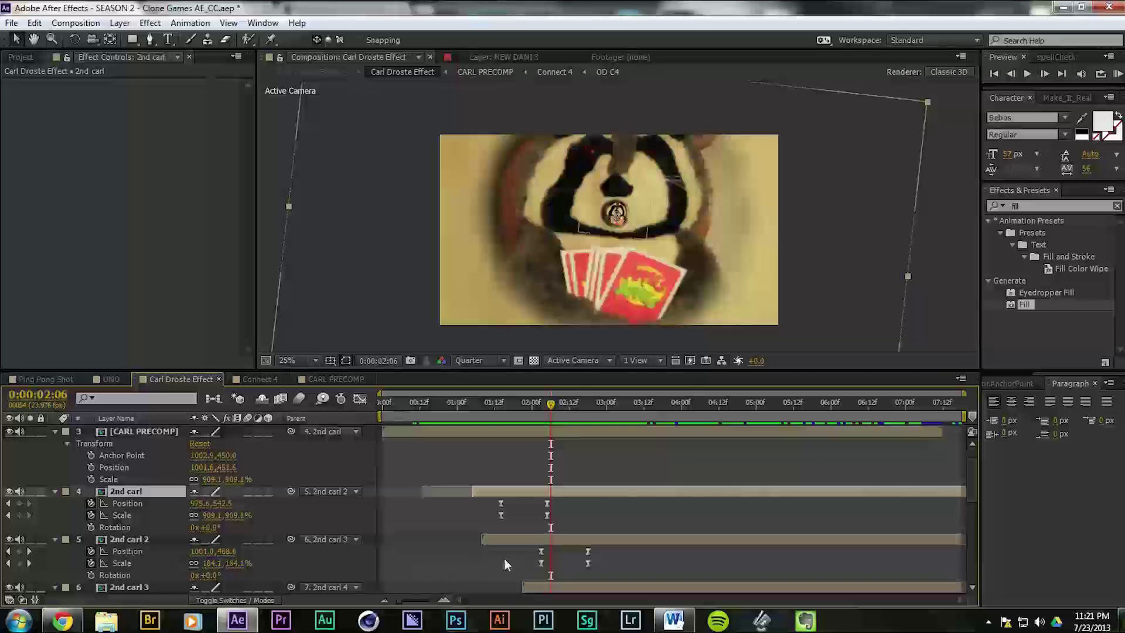
left_click_drag(547, 406, 946, 425)
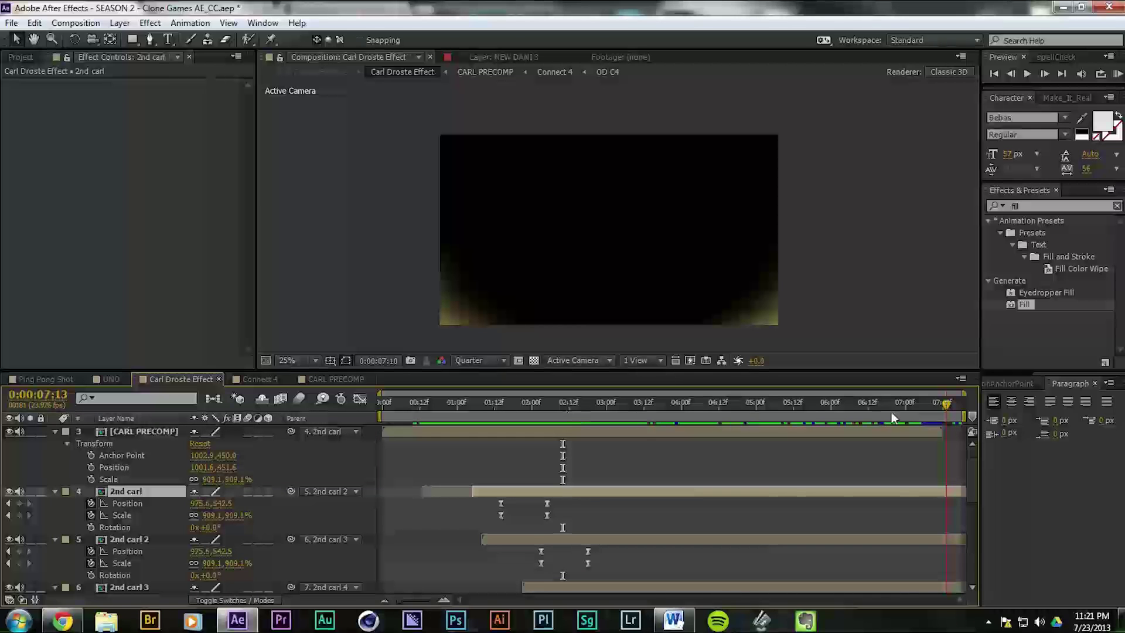
Step: Review the composition's last frames with the 2nd carl 10 layer selected
left_click(941, 404)
left_click_drag(941, 406, 927, 409)
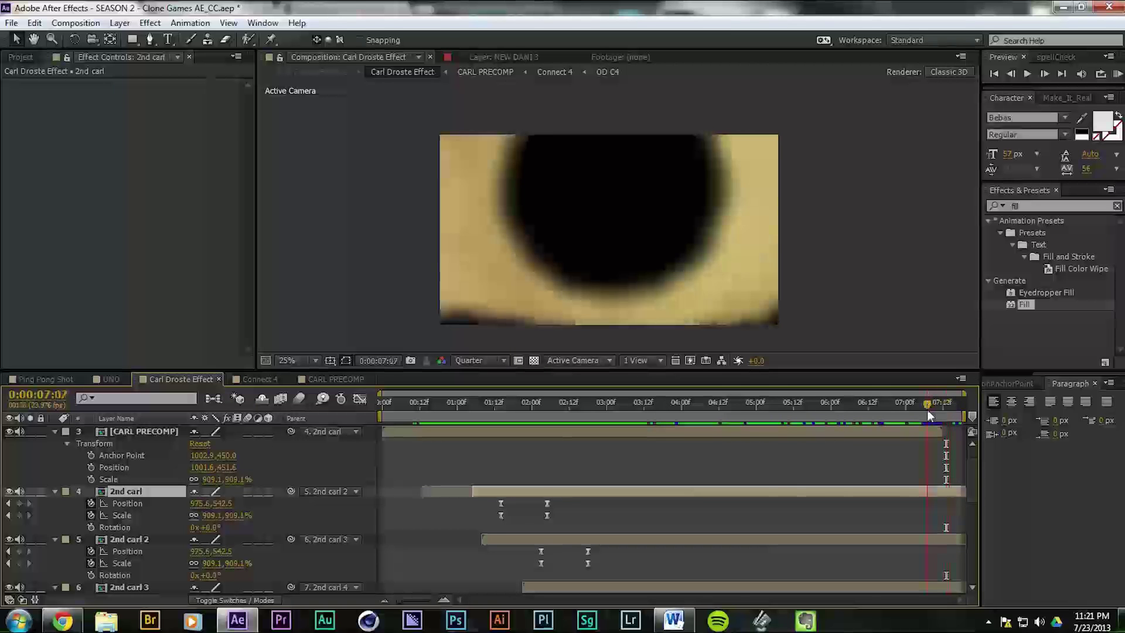
scroll(931, 448, "down", 8)
left_click(921, 552)
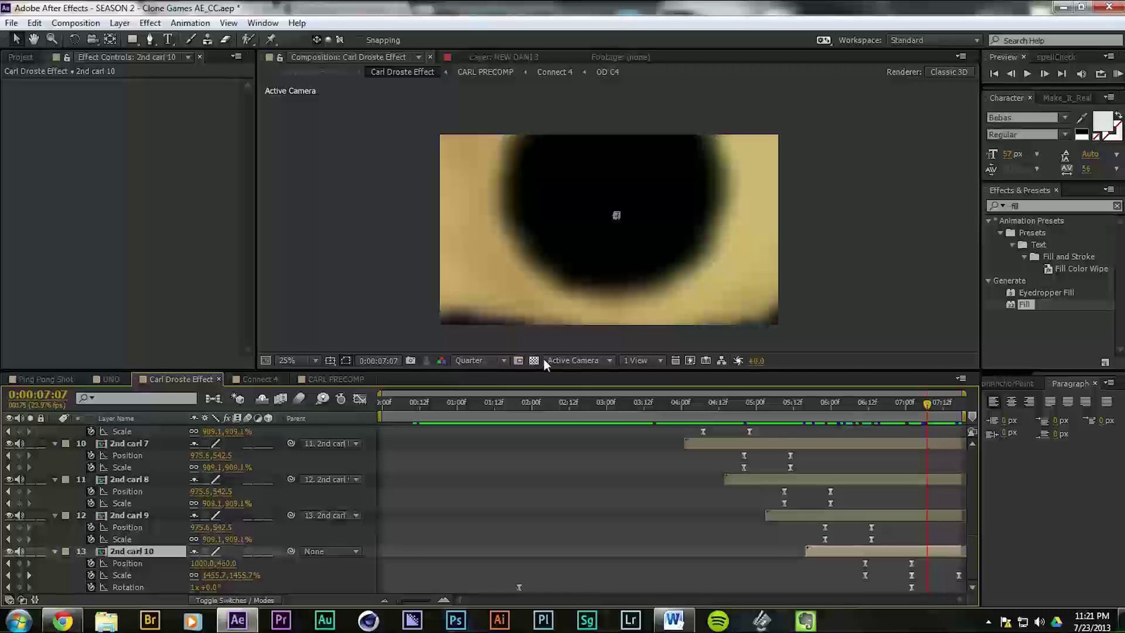
left_click(519, 360)
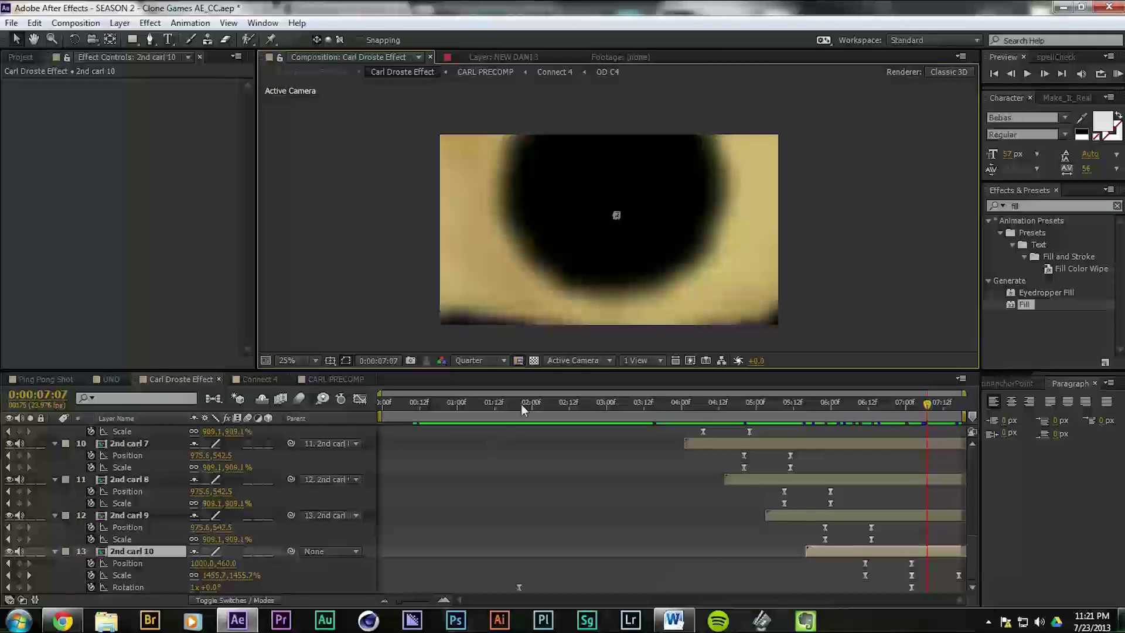
left_click_drag(924, 409, 950, 414)
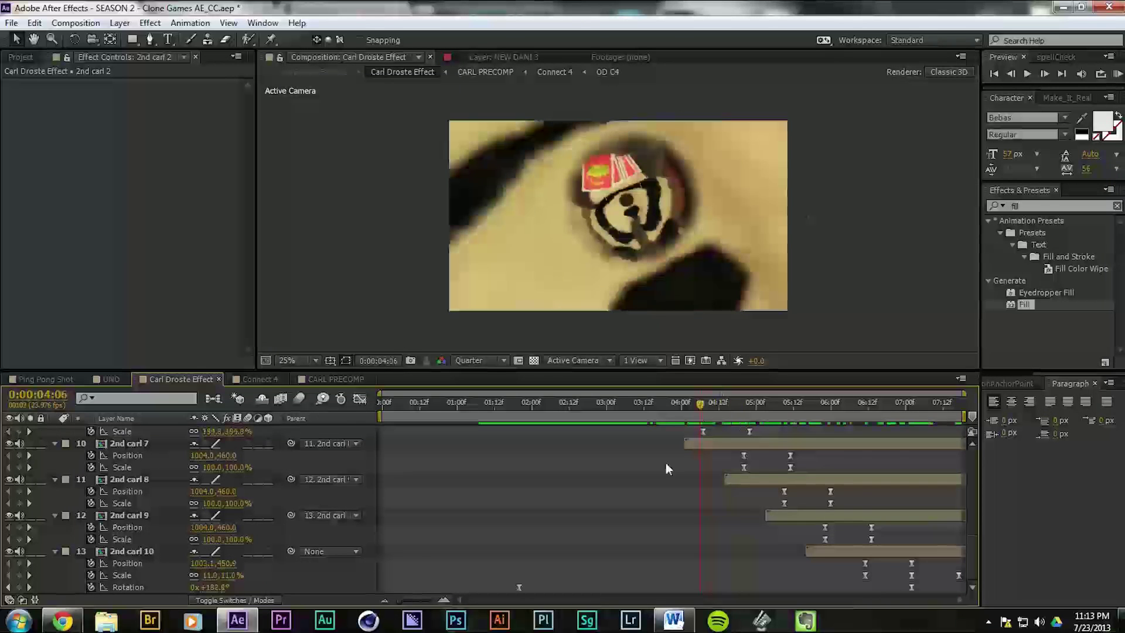
Step: Scrub back to the start of the zoom, then switch to the Ping Pong Shot composition
scroll(640, 496, "up", 5)
mouse_move(508, 413)
left_mouse_down()
mouse_move(535, 411)
mouse_move(511, 414)
left_mouse_up()
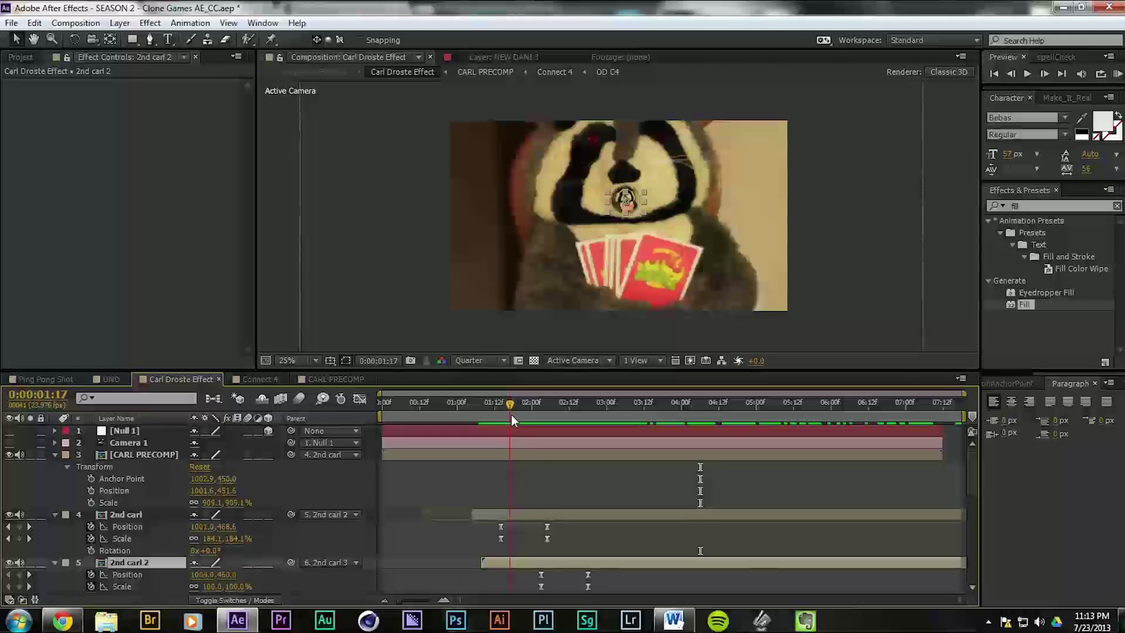
left_click(47, 382)
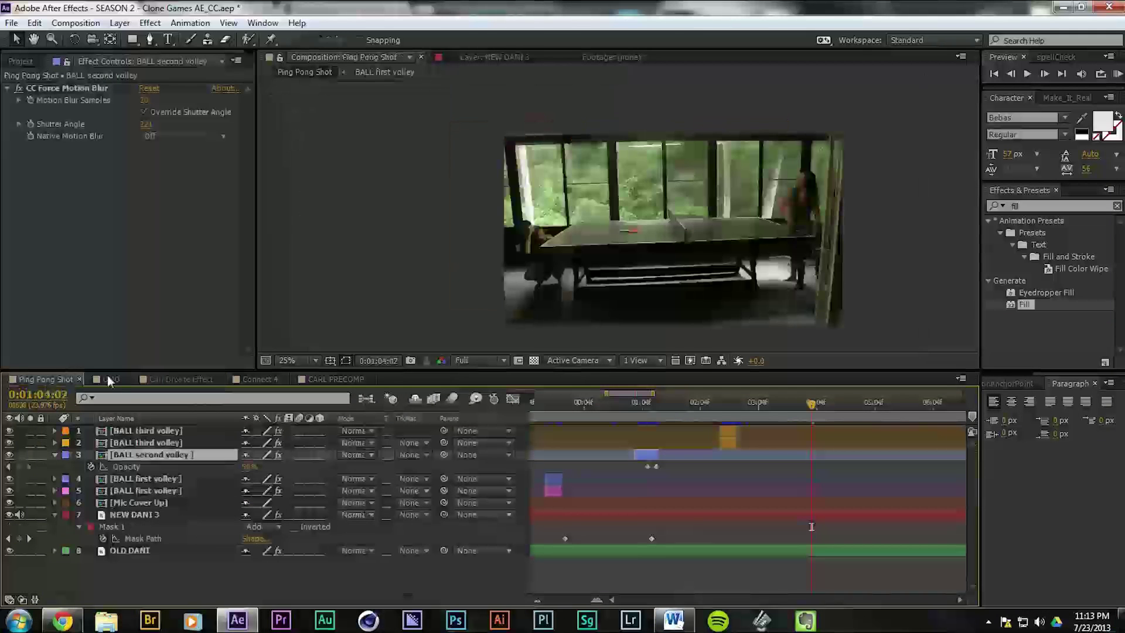